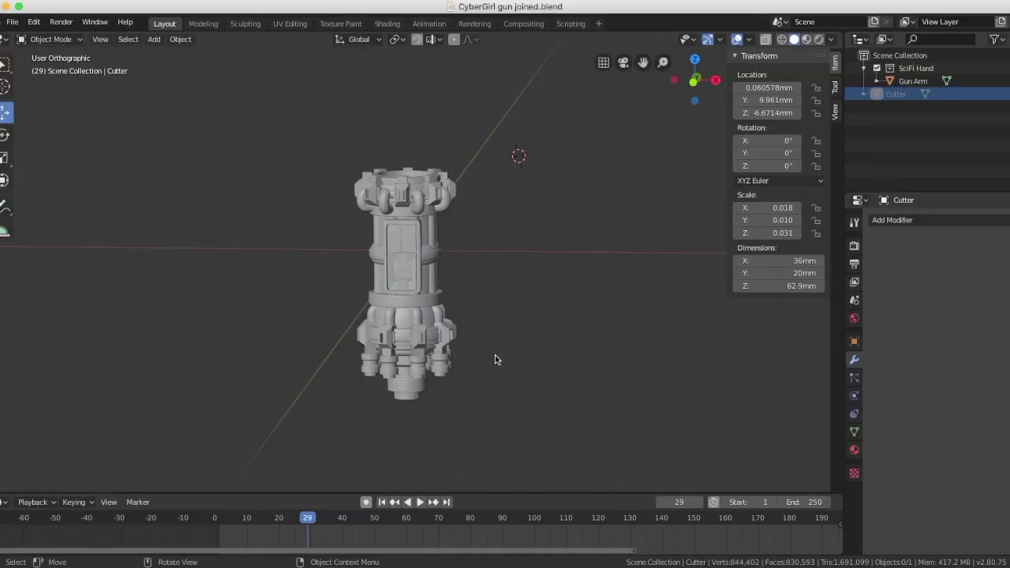
middle_drag(494, 359, 562, 364)
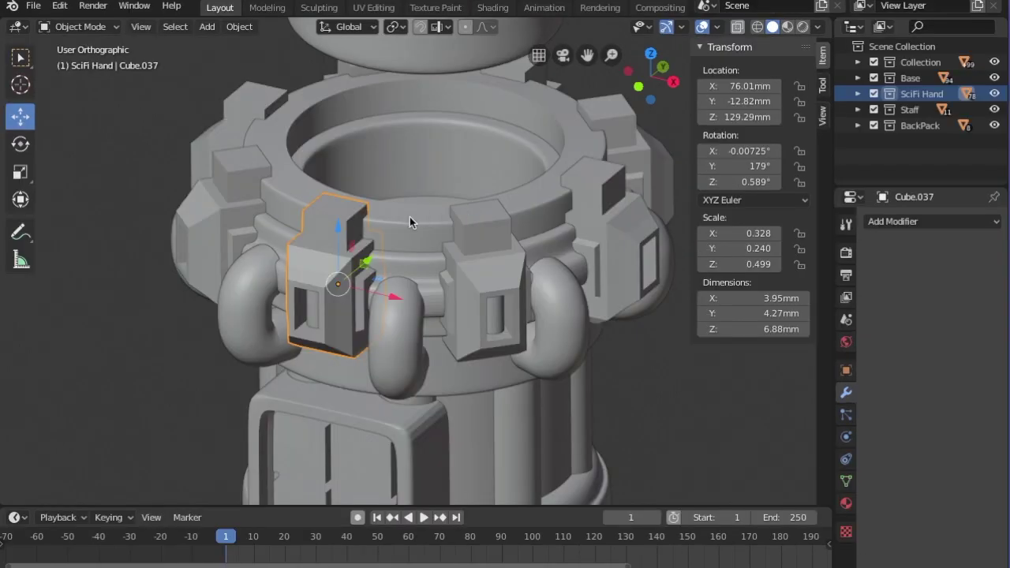
Join the front block of the upper ring (Cube.037) to the main body (Cylinder.022) with an applied Boolean union
click(409, 217)
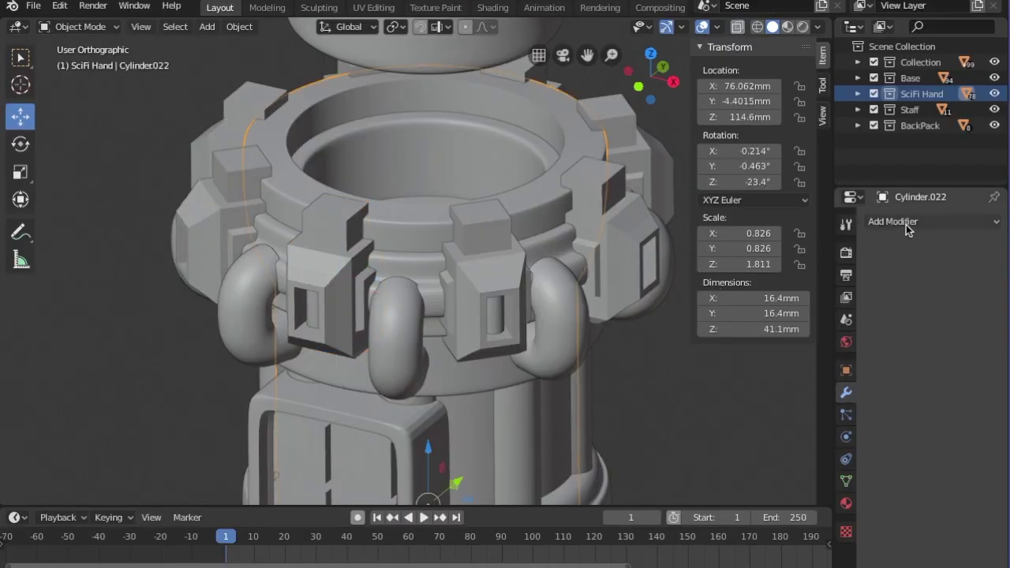
click(906, 223)
click(708, 294)
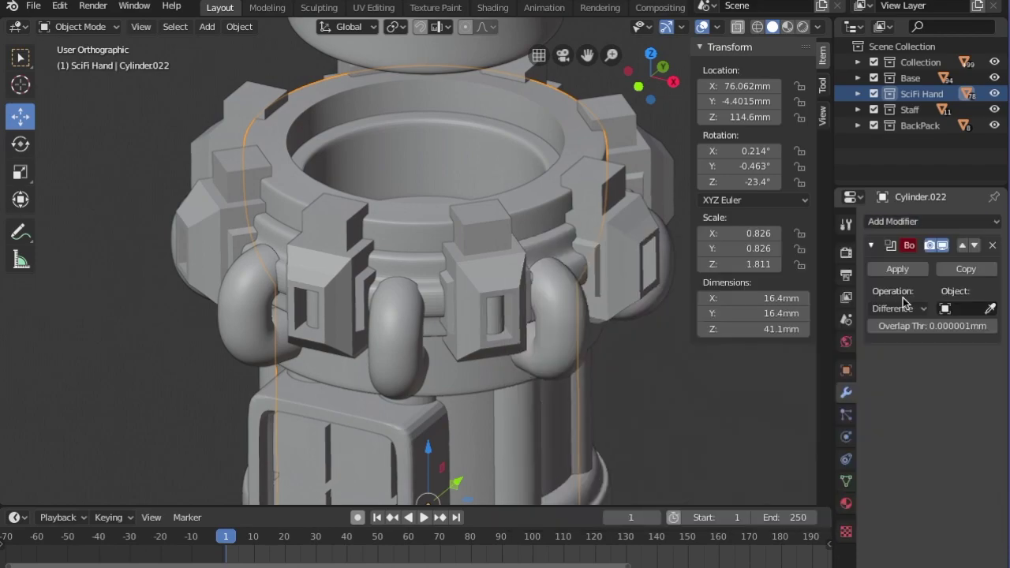
click(874, 345)
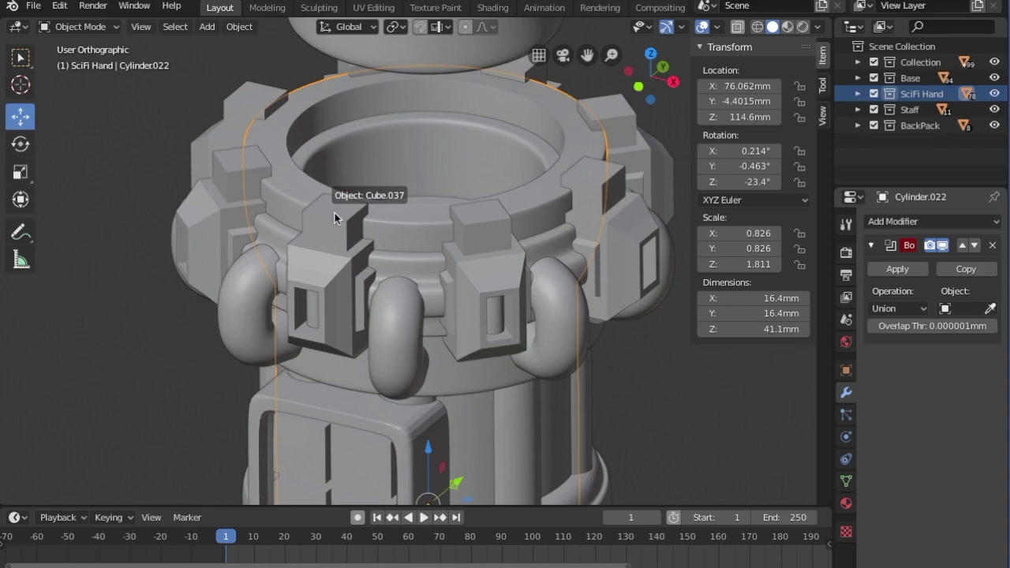
click(334, 214)
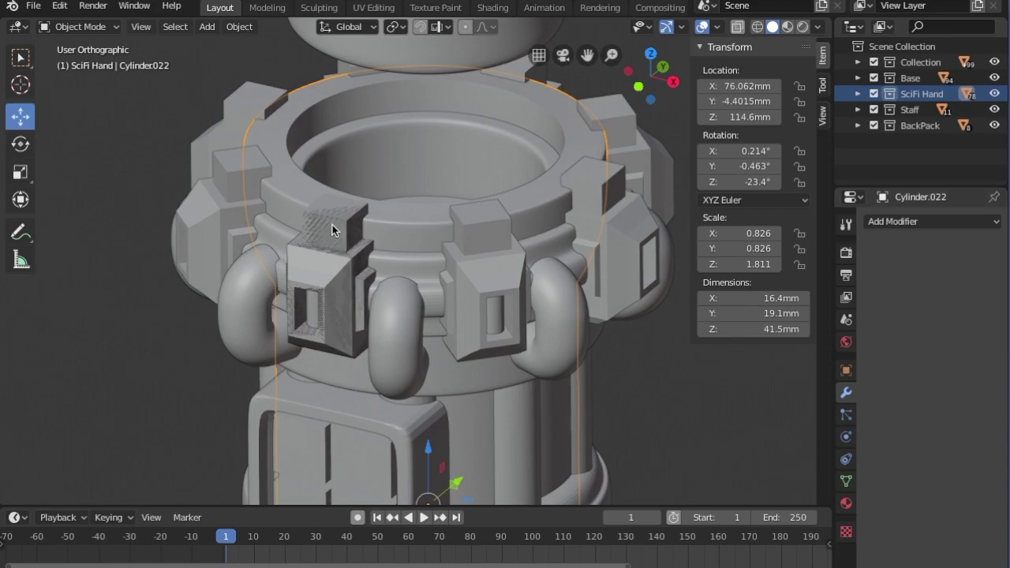
Move the leftover original block (Cube.037) out of the ring by -6 mm along Y and delete it
click(332, 225)
click(329, 246)
click(327, 280)
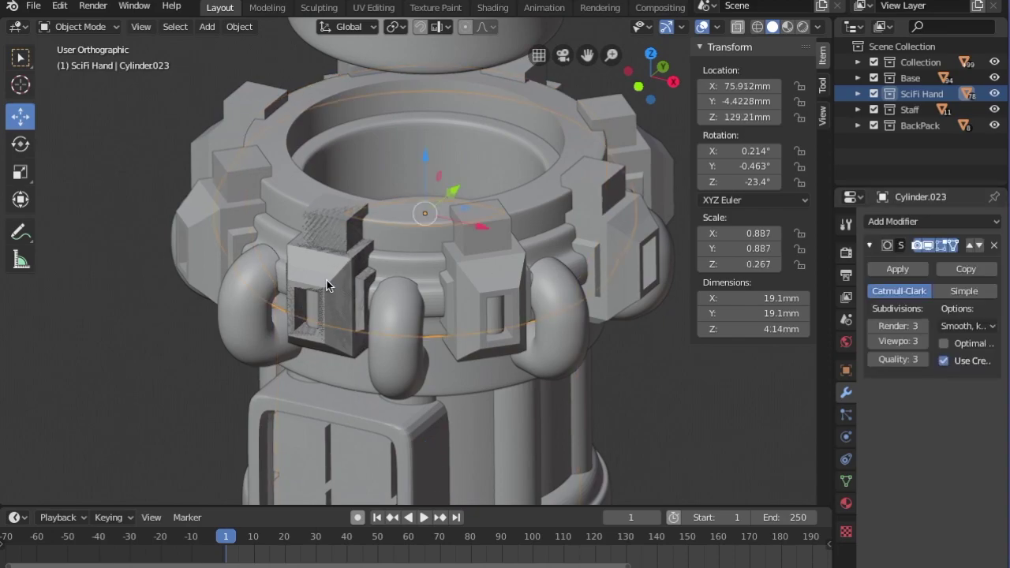
click(331, 344)
click(332, 344)
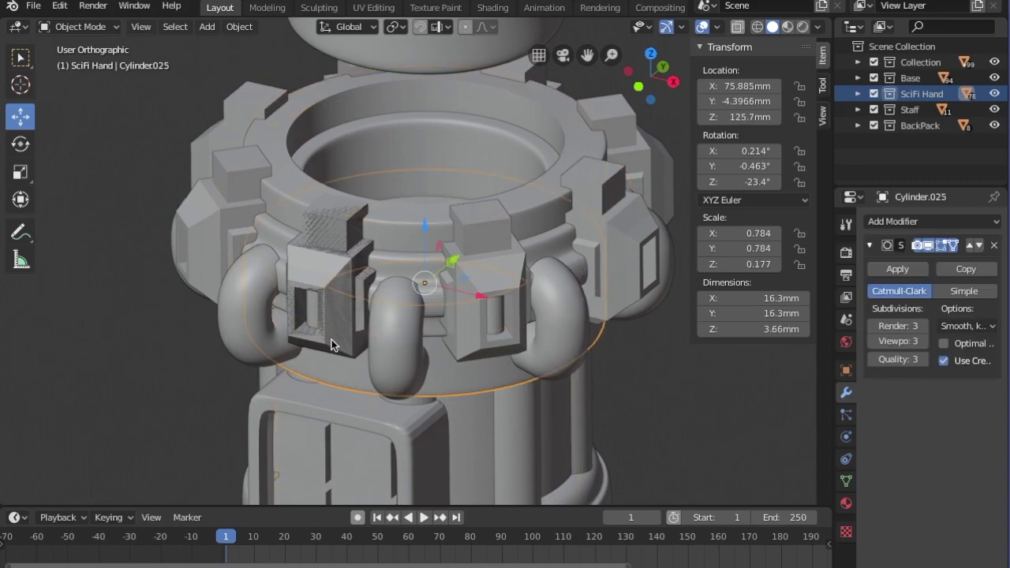
middle_drag(331, 345, 207, 300)
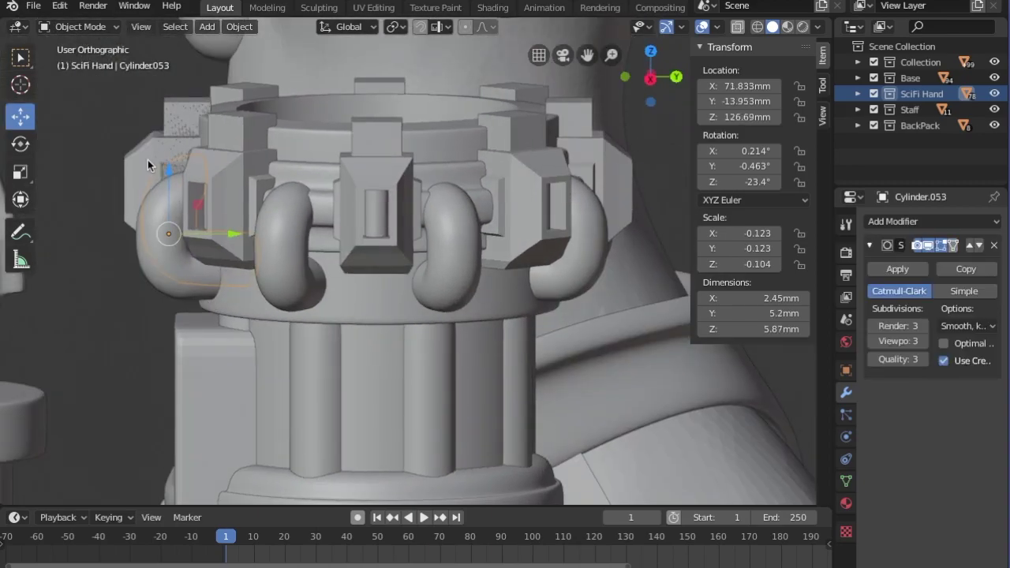
click(142, 150)
drag(264, 193, 126, 197)
key(x)
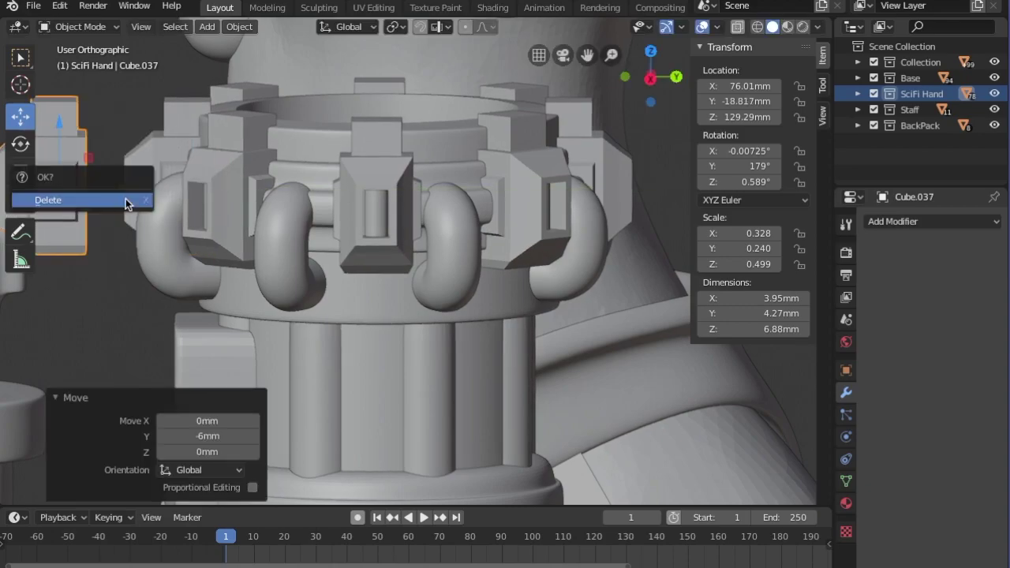
click(125, 199)
Undo the move of the small cylinder from the block's window and its Boolean union with the main body
click(860, 344)
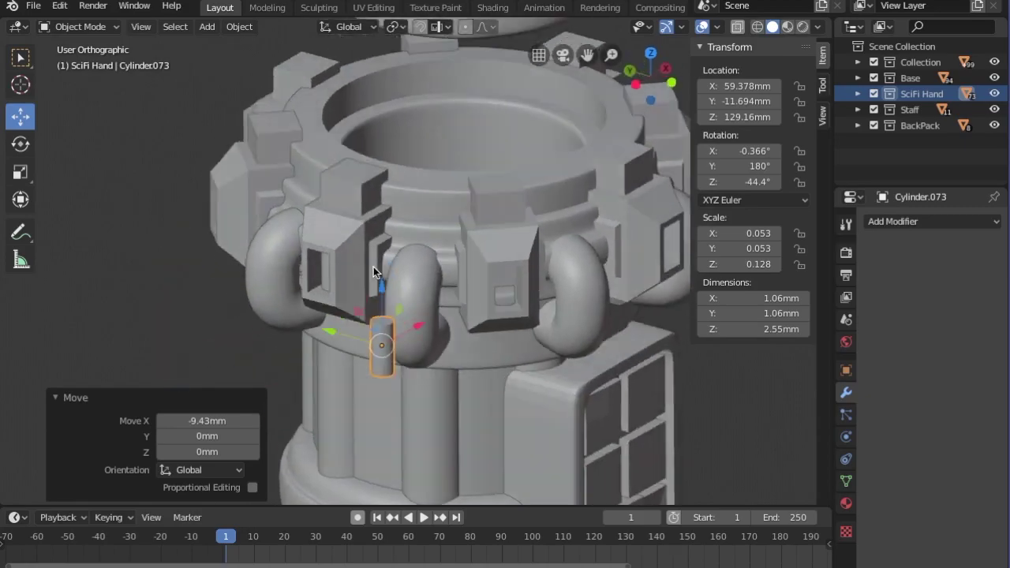
key(ctrl+z)
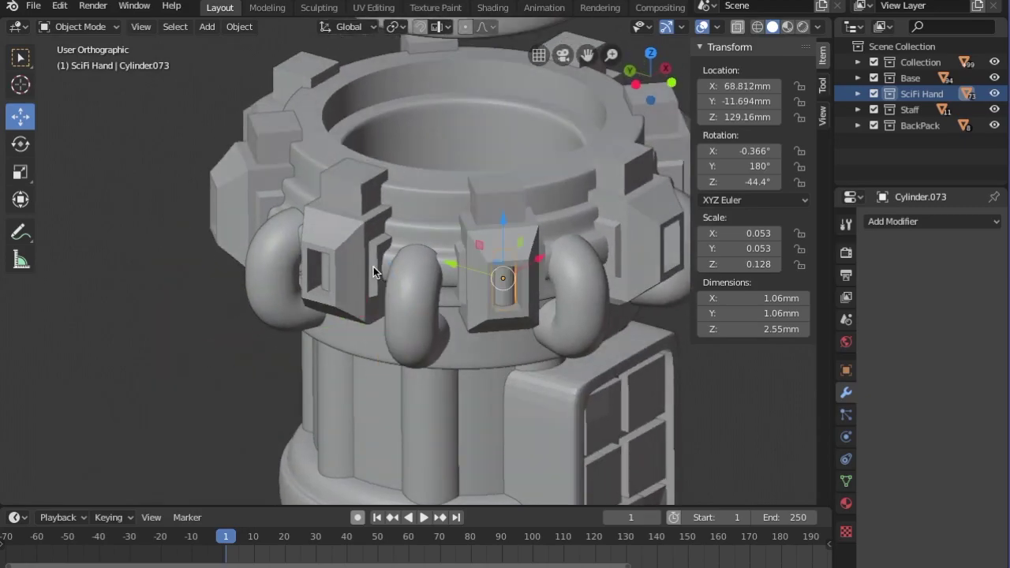
key(ctrl+z)
key(ctrl+z)
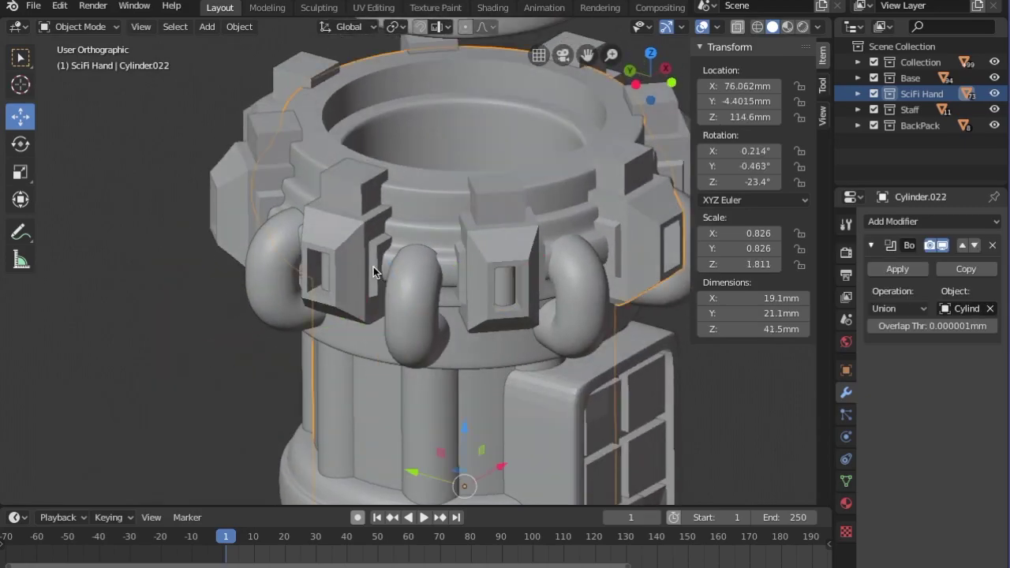
key(ctrl+z)
key(ctrl+z)
Join the next piece of the upper ring to the main body with a Boolean union and delete the leftover original
mouse_move(551, 271)
middle_down()
mouse_move(473, 233)
mouse_move(557, 255)
middle_up()
click(502, 257)
middle_drag(435, 262, 407, 233)
text(r180)
click(918, 309)
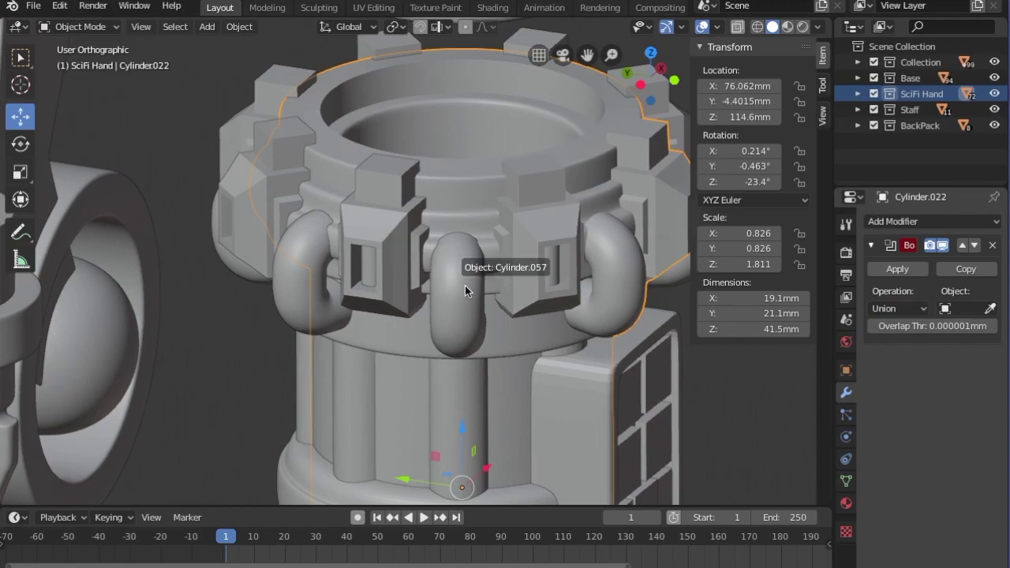
key(x)
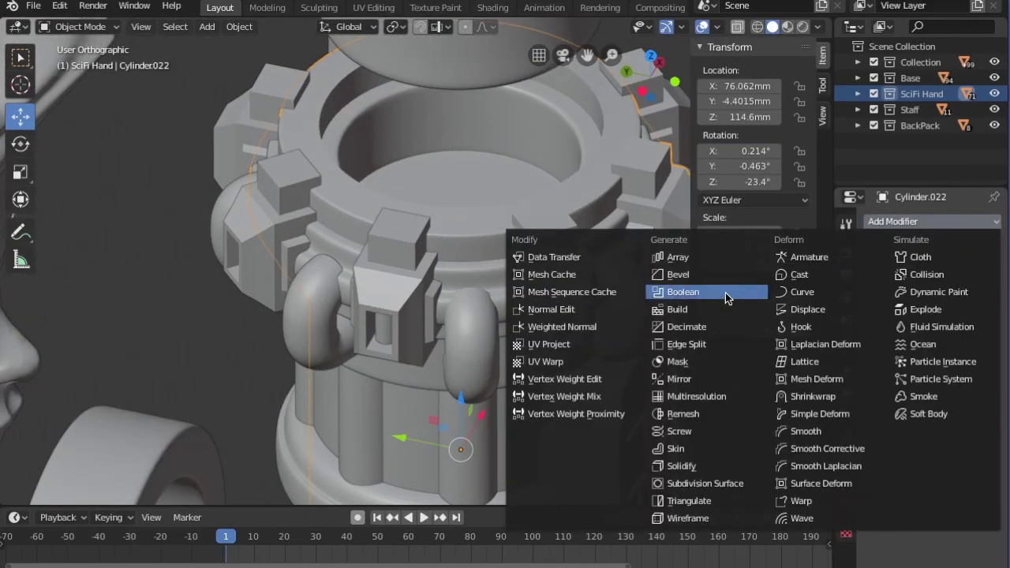
Join further curved tubes around the upper ring to the main body with applied Boolean unions
click(730, 293)
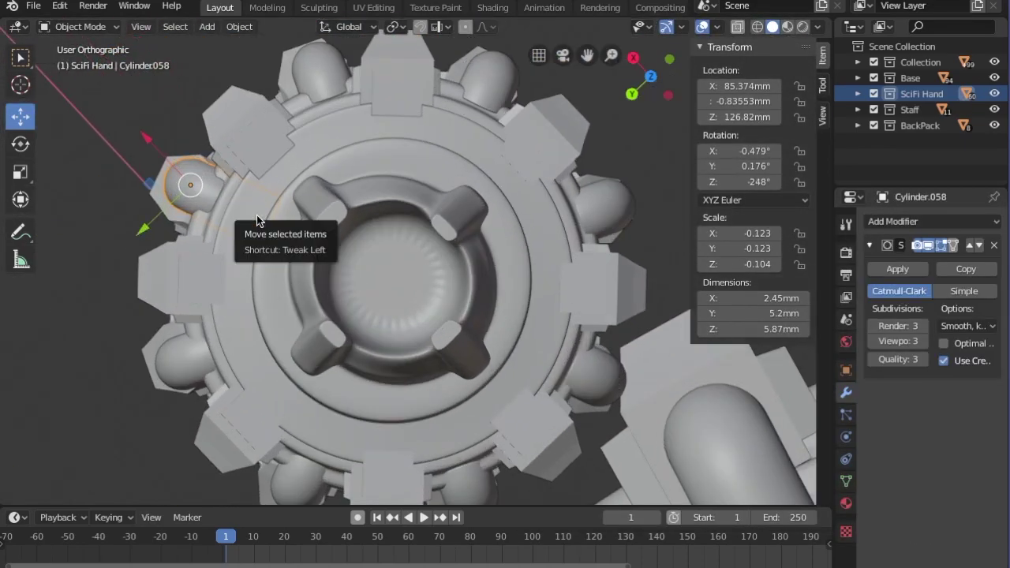
drag(202, 187, 207, 186)
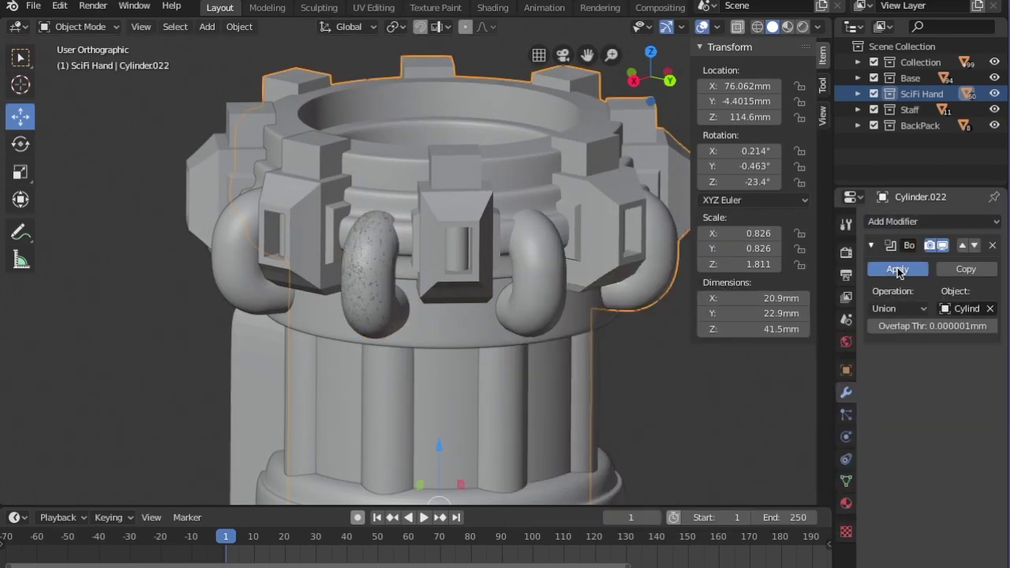
click(898, 269)
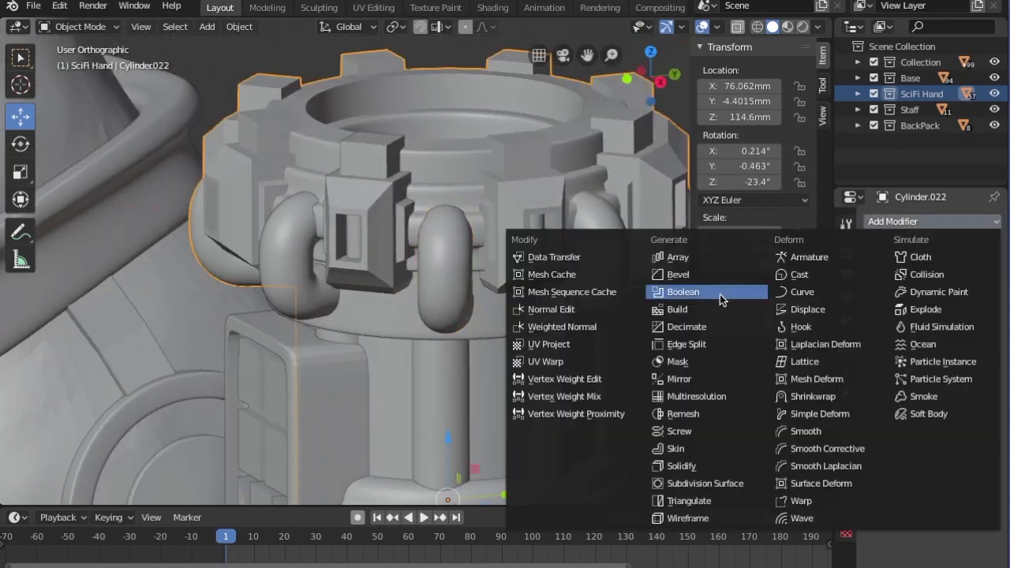
Join the remaining blocks and tubes of the upper ring to the main body with applied Boolean unions
click(720, 294)
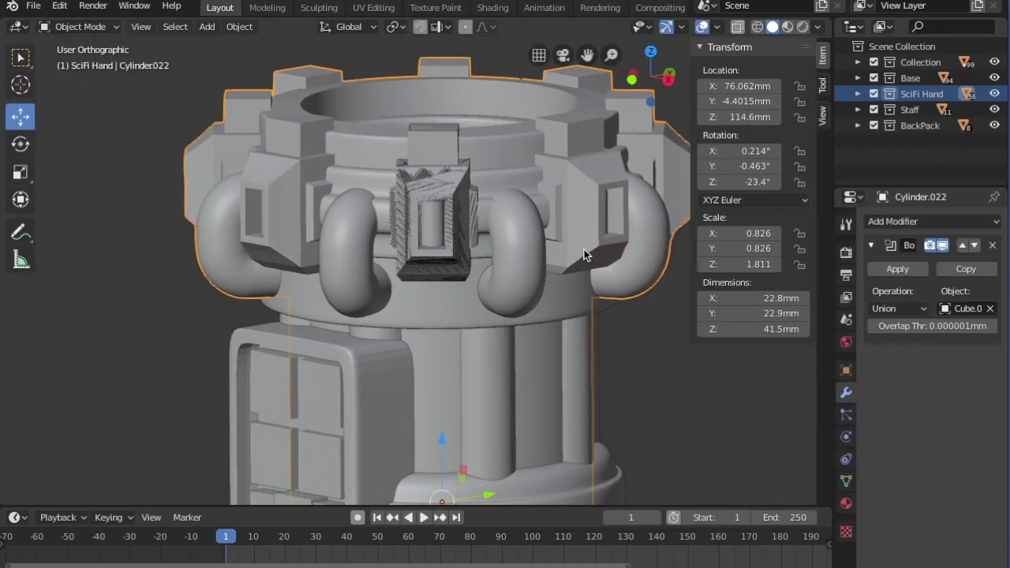
click(897, 269)
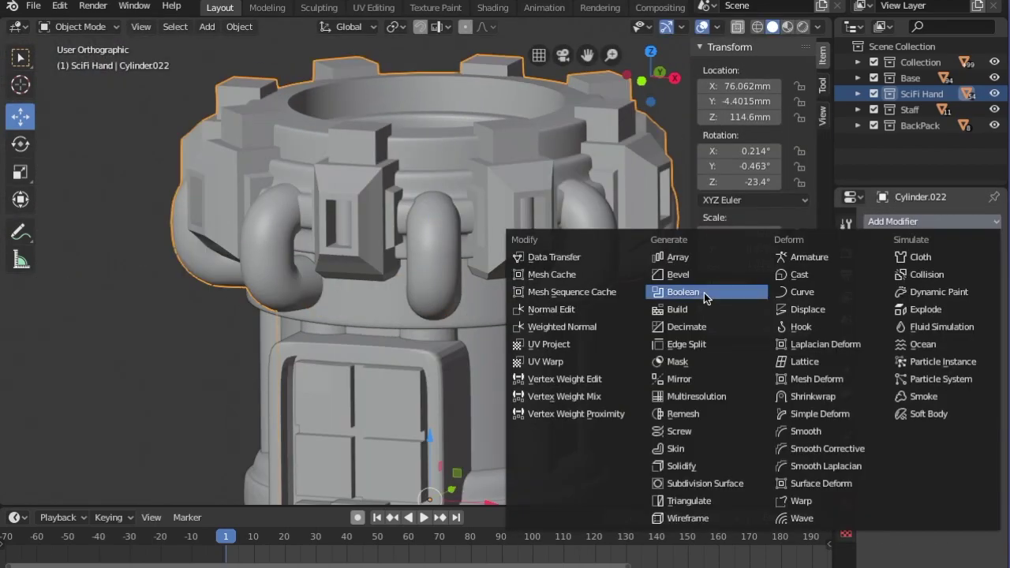
click(704, 293)
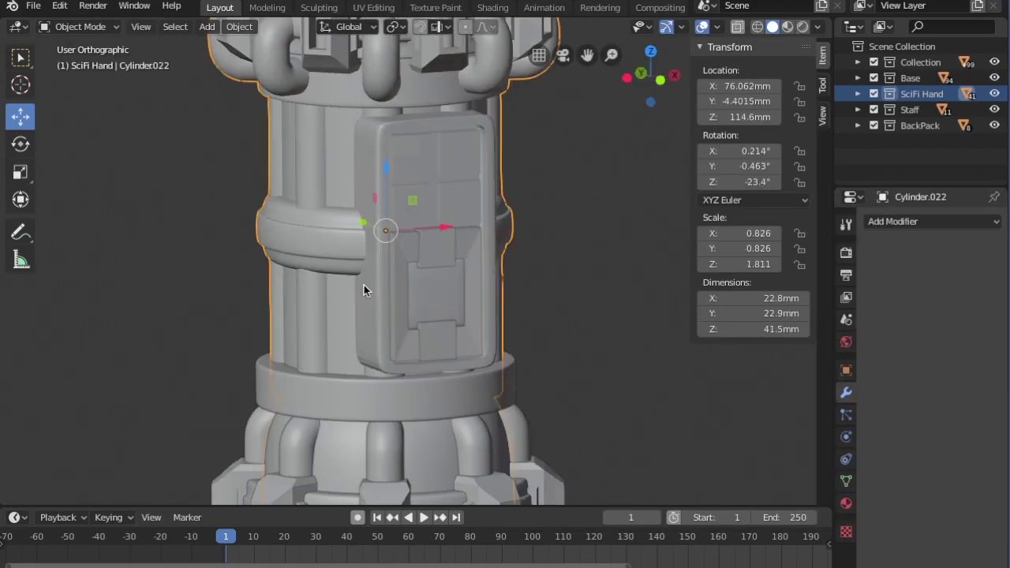
Join the side panel, middle band, lower collar, lower blocks and barrels to the main body one by one with Boolean unions
click(932, 221)
click(666, 284)
click(914, 325)
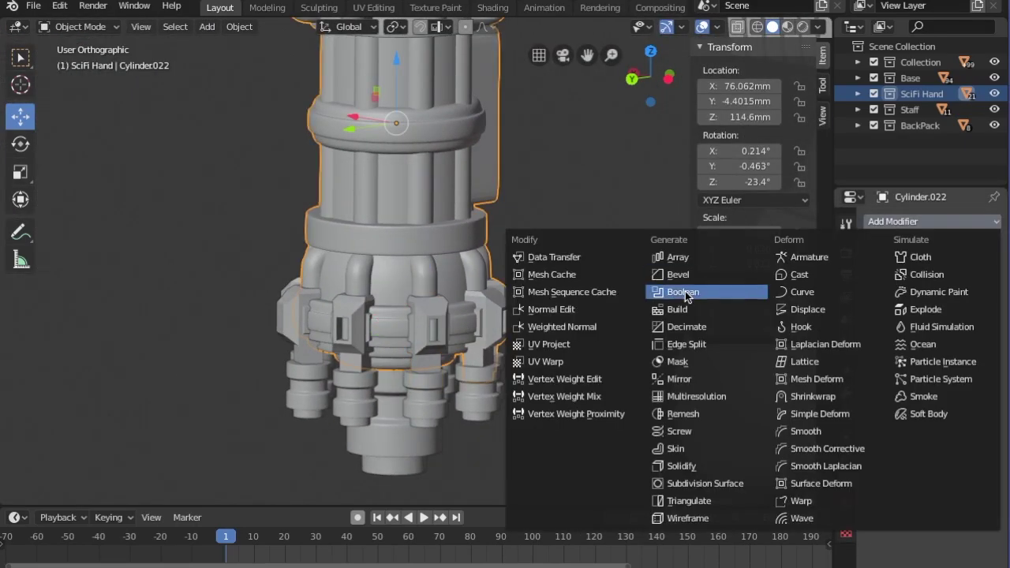
click(242, 341)
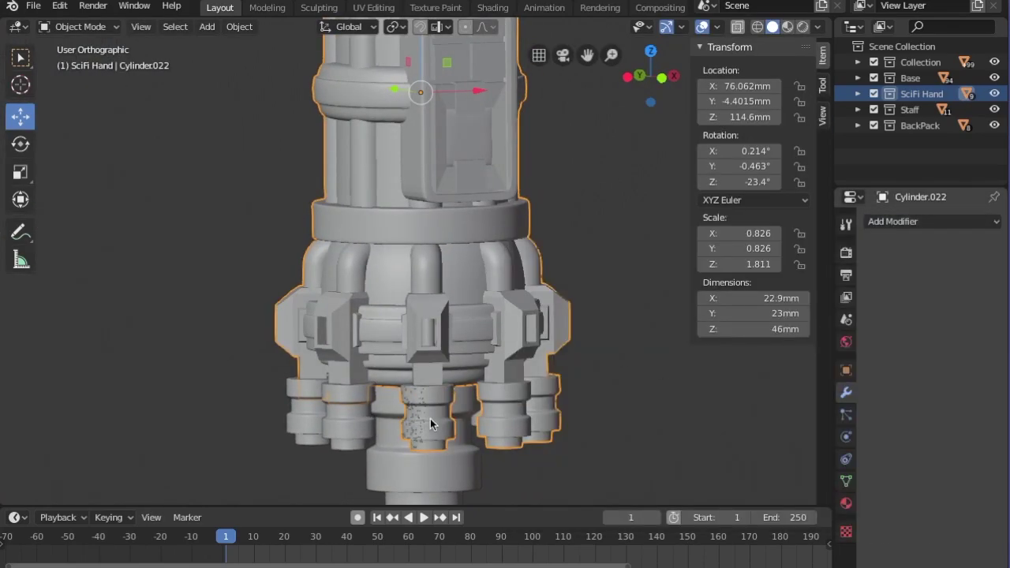
click(888, 222)
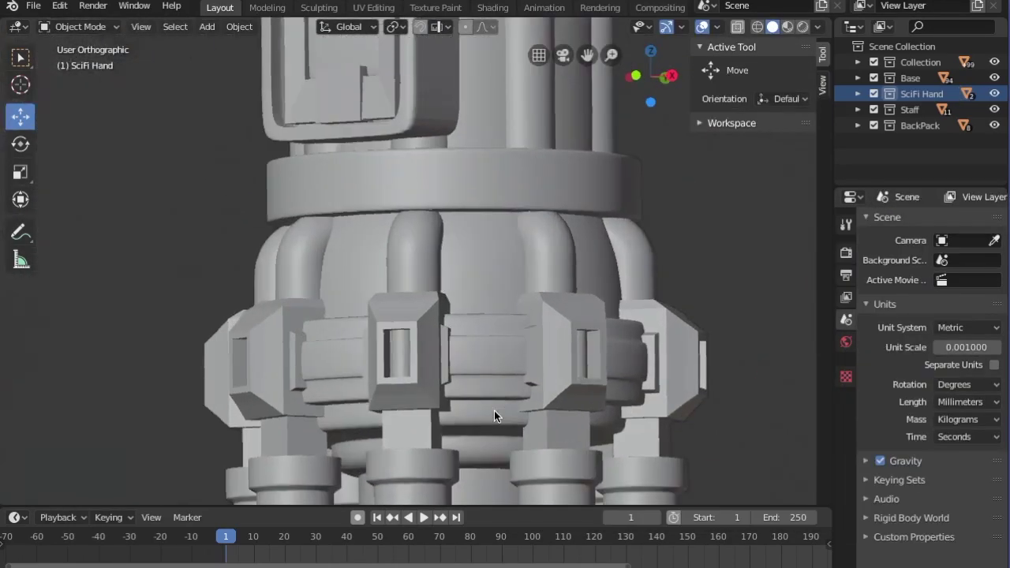
Inspect the lower part of the joined gun arm in X-ray display and the overall shape in perspective view
click(738, 27)
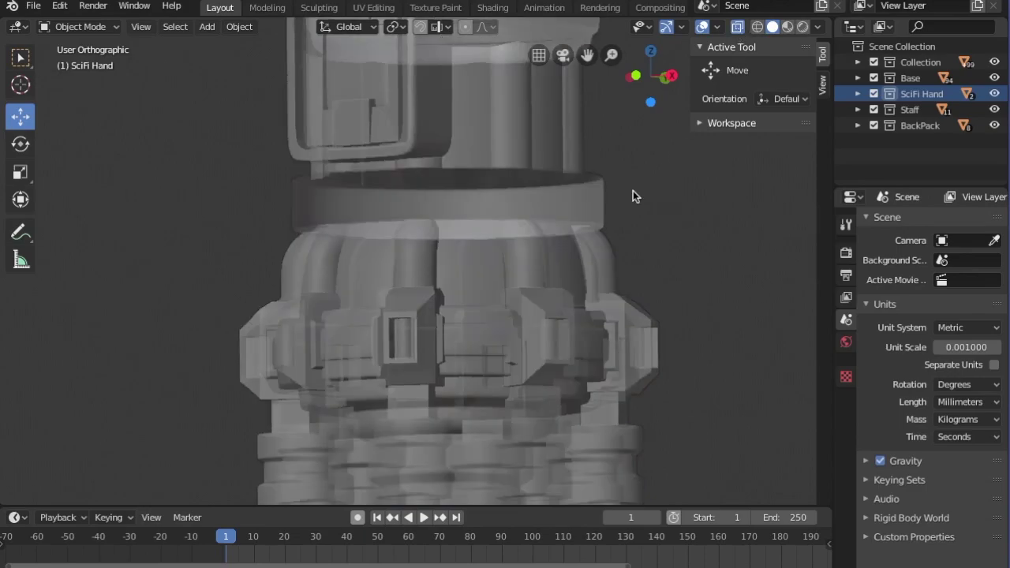
click(732, 29)
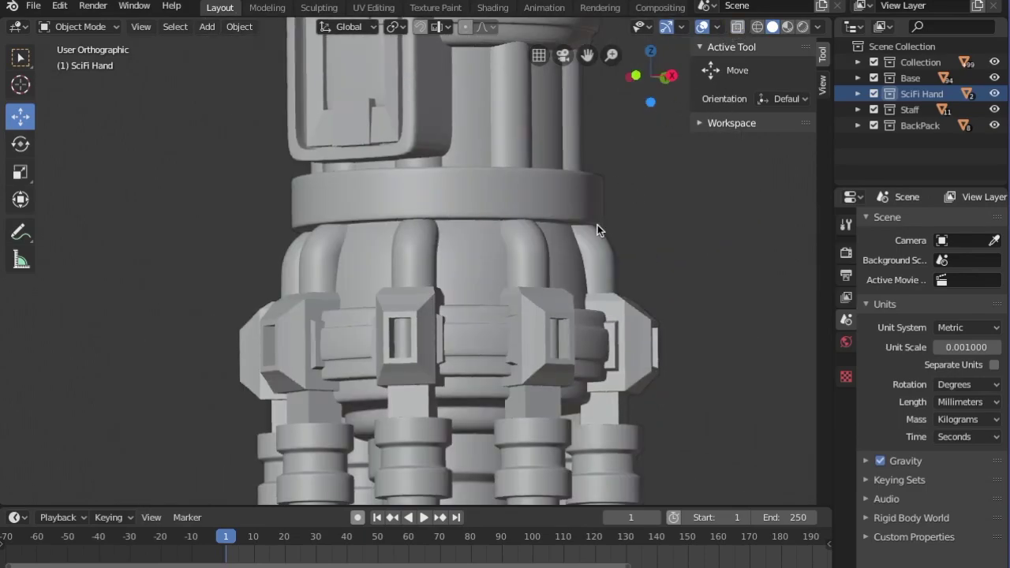
scroll(598, 225, down, 7)
scroll(598, 225, up, 3)
scroll(627, 193, down, 1)
click(539, 56)
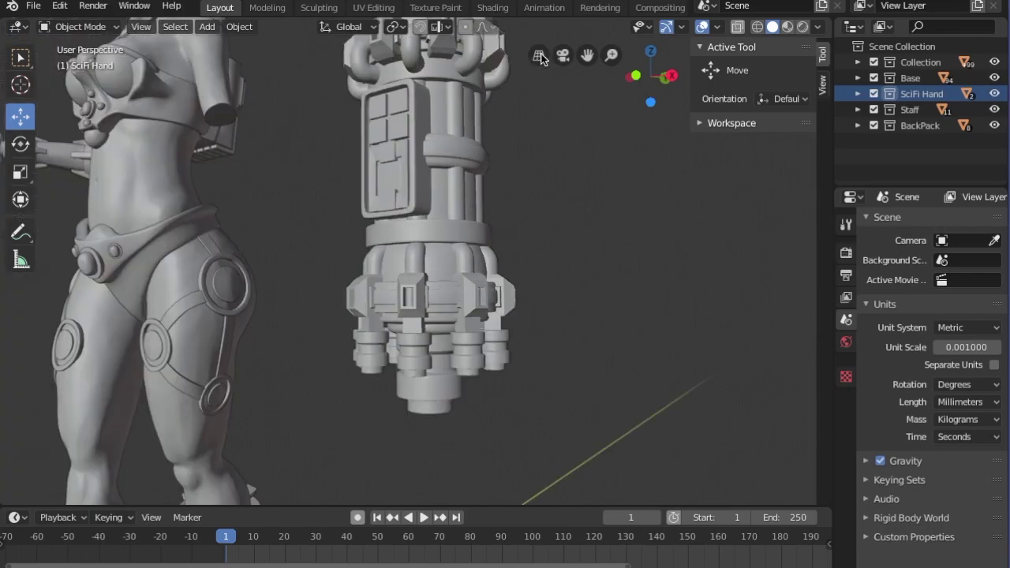
scroll(517, 226, up, 8)
middle_drag(517, 226, 550, 241)
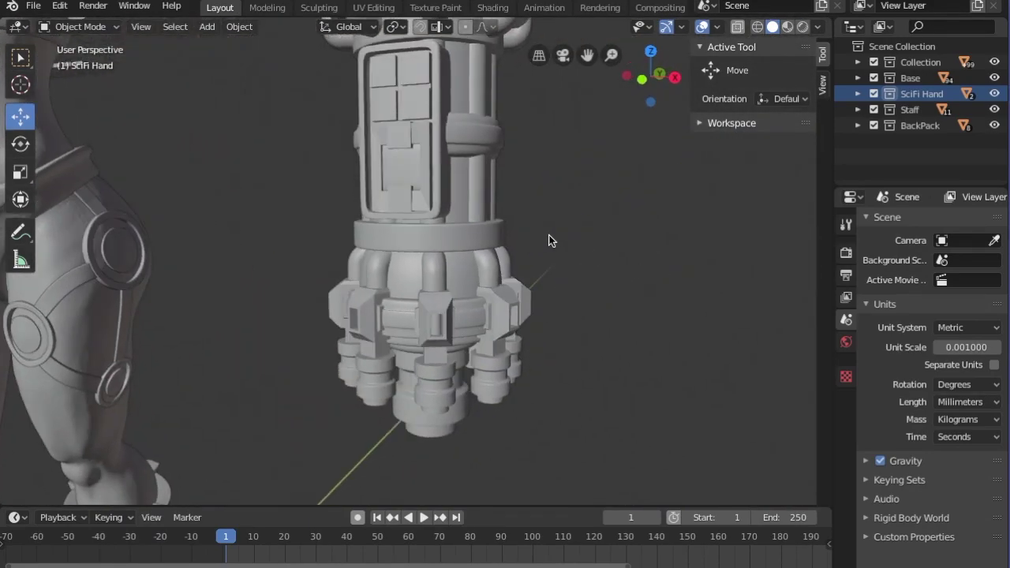
Inspect the whole gun arm in X-ray display, and return to solid display in orthographic view
click(735, 29)
scroll(609, 230, down, 3)
shift+middle_drag(609, 230, 604, 344)
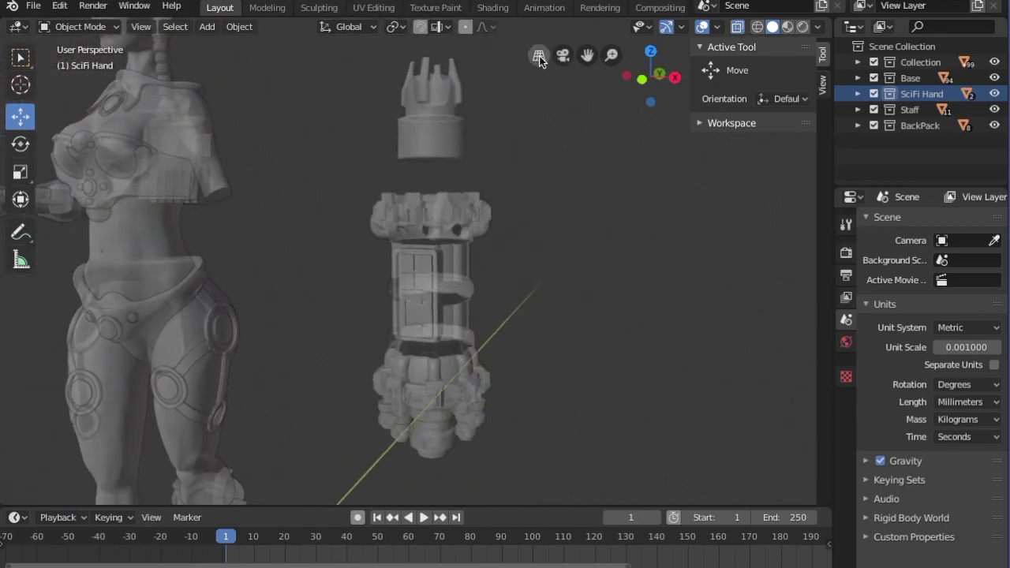
click(540, 57)
click(738, 27)
middle_drag(517, 339, 568, 337)
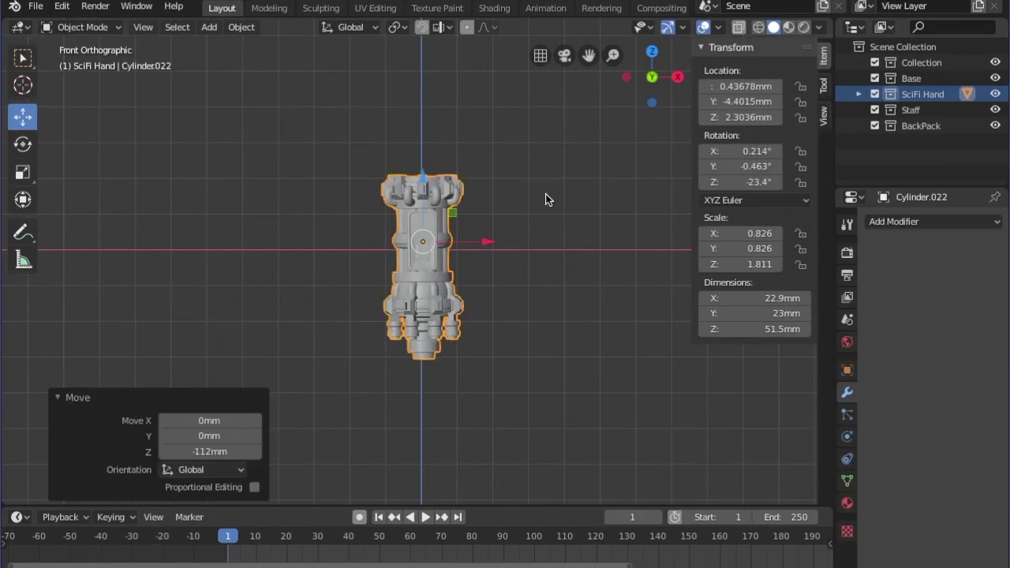
In front view, place the 3D cursor at the middle of the gun arm and add a cube there
click(545, 193)
middle_drag(569, 187, 550, 186)
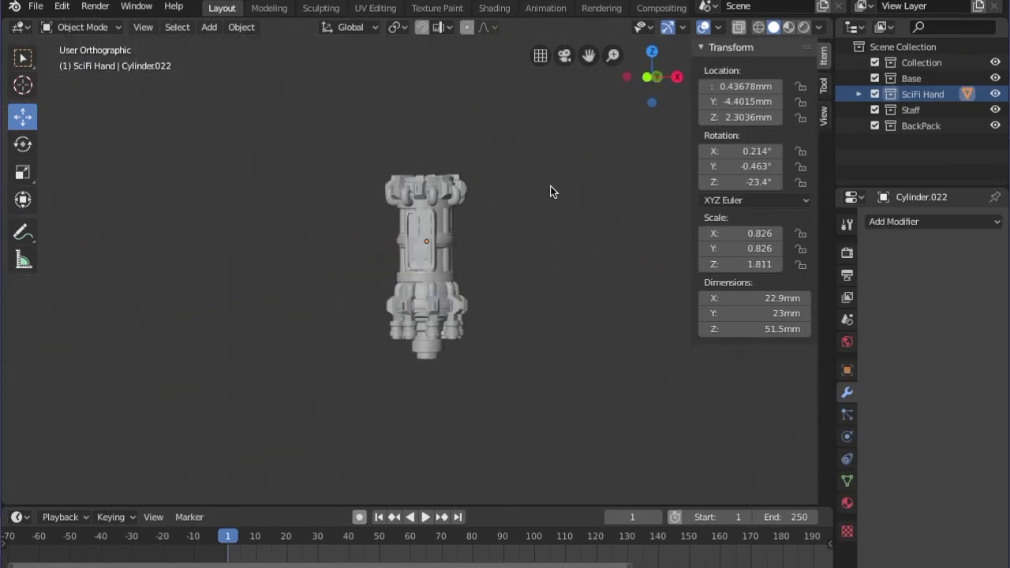
key(KP_1)
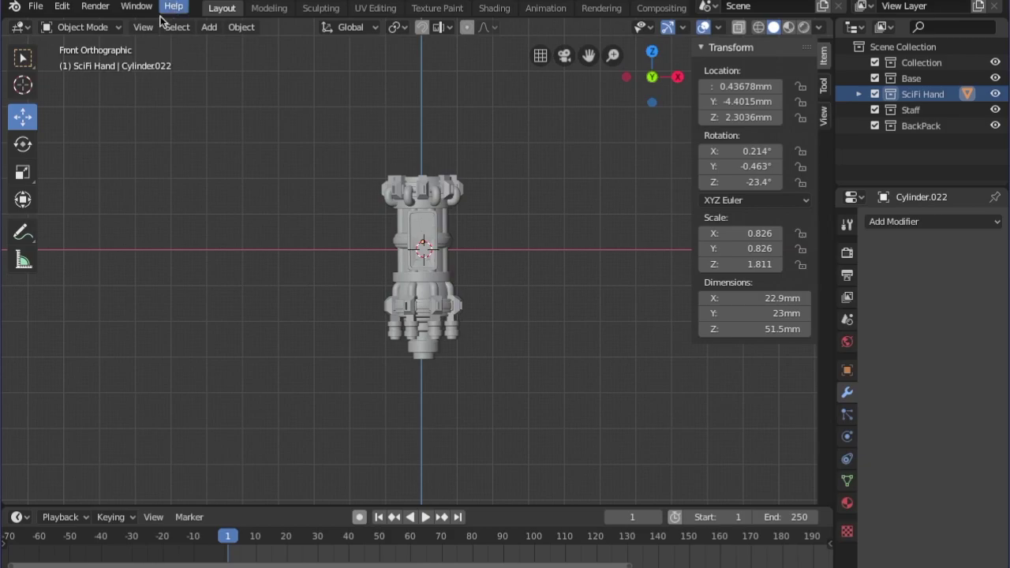
click(208, 27)
mouse_move(237, 40)
click(438, 60)
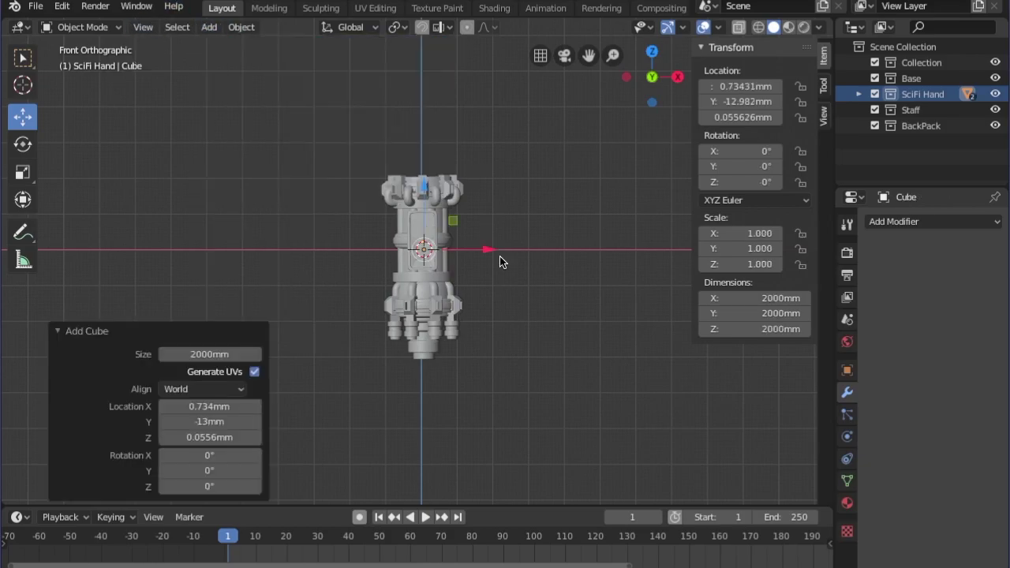
Set the cube's X, Y and Z dimensions to 20 mm each
click(778, 298)
text(20)
key(Tab)
text(20)
key(Tab)
text(20)
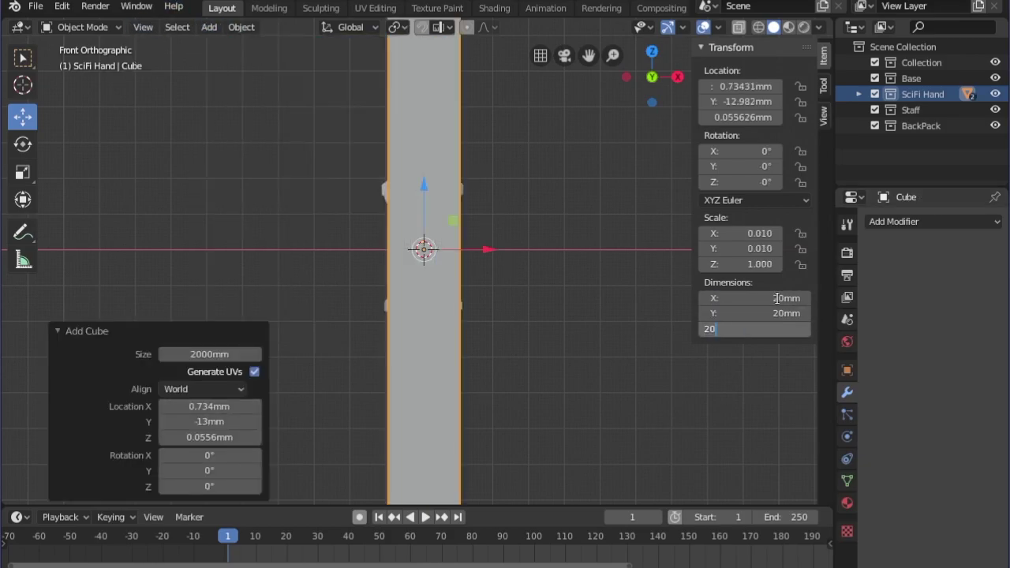
key(Return)
In top view, move the cube 32.5 mm along Y so it sits clear behind the gun arm
key(KP_7)
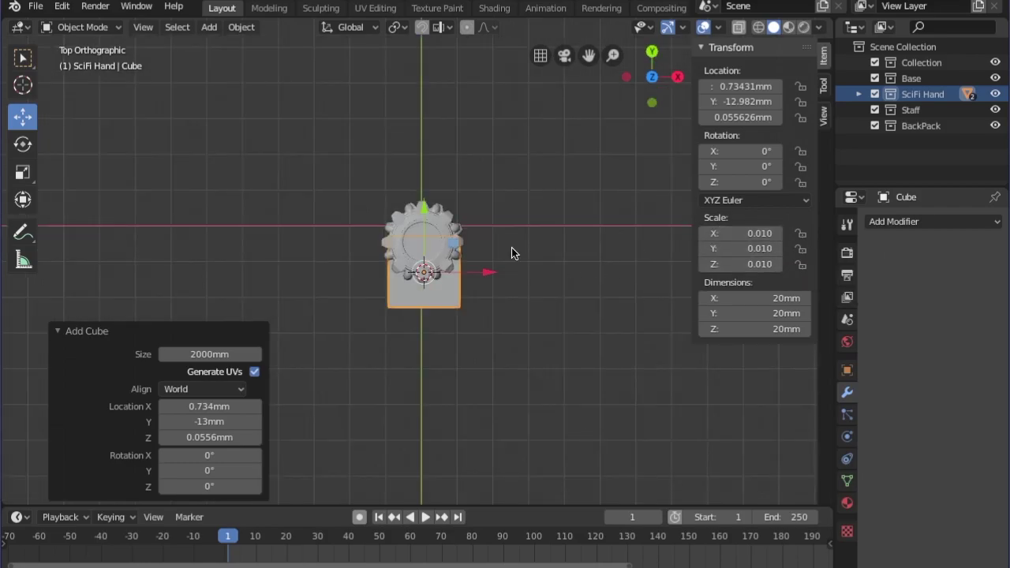
key(g)
key(y)
click(427, 227)
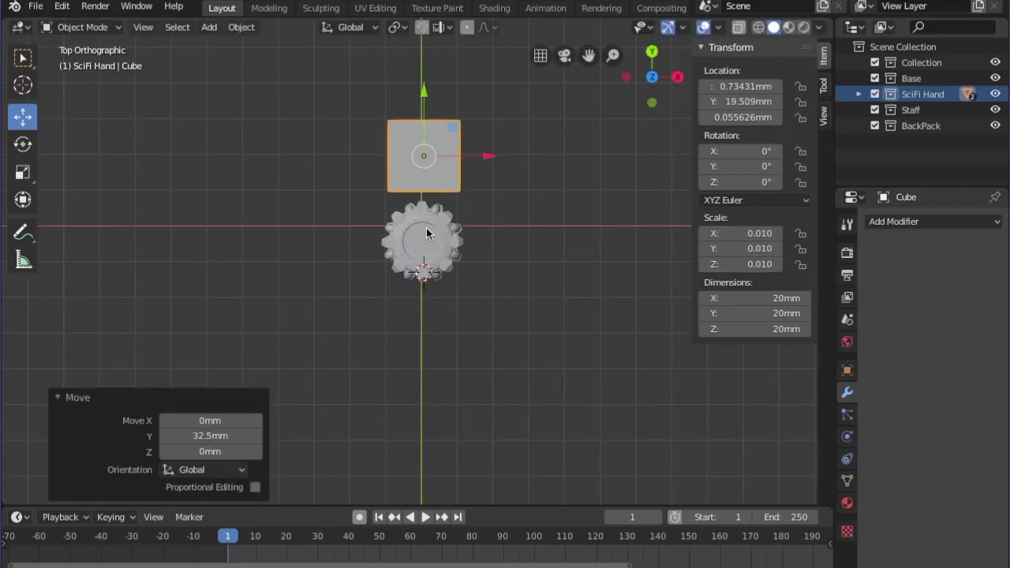
Move the gun arm 4.42 mm along Y so it is centred on the X axis in top view
click(428, 207)
key(g)
key(y)
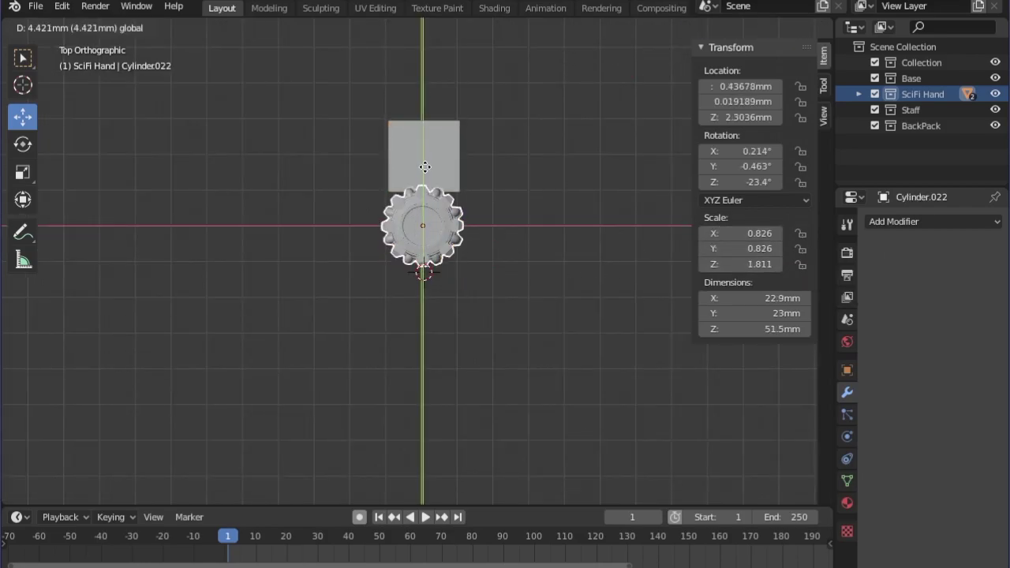
click(425, 167)
middle_drag(489, 406, 488, 366)
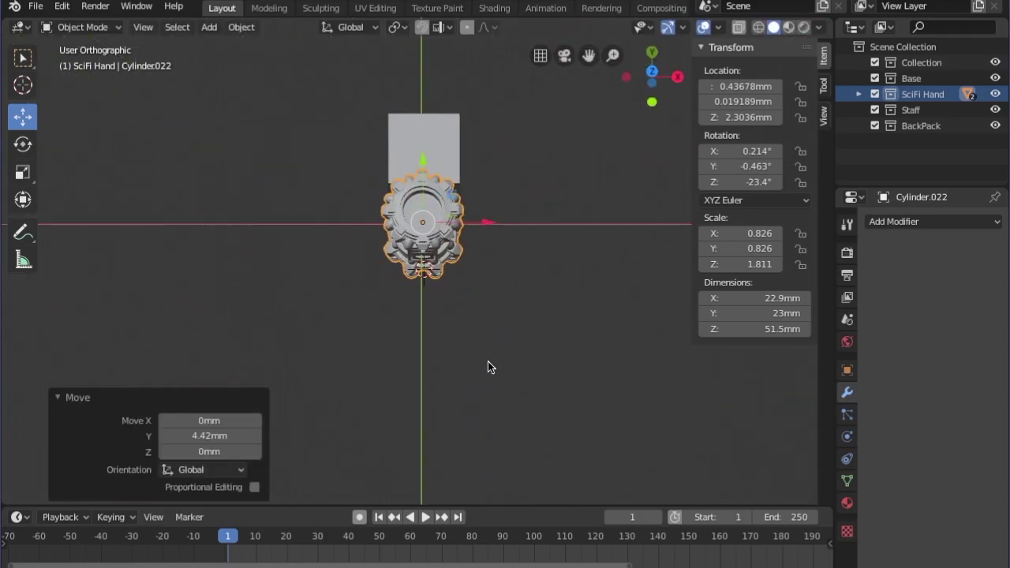
scroll(453, 401, up, 5)
key(KP_7)
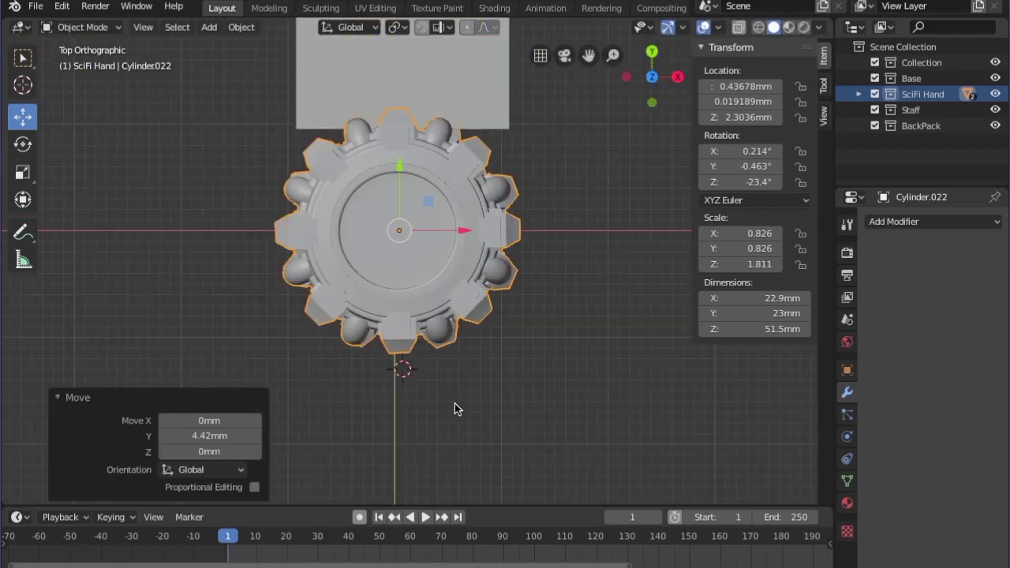
click(401, 162)
Move the cube -9.59 mm along Y so it overlaps the rear half of the gun arm
click(419, 64)
scroll(419, 64, down, 2)
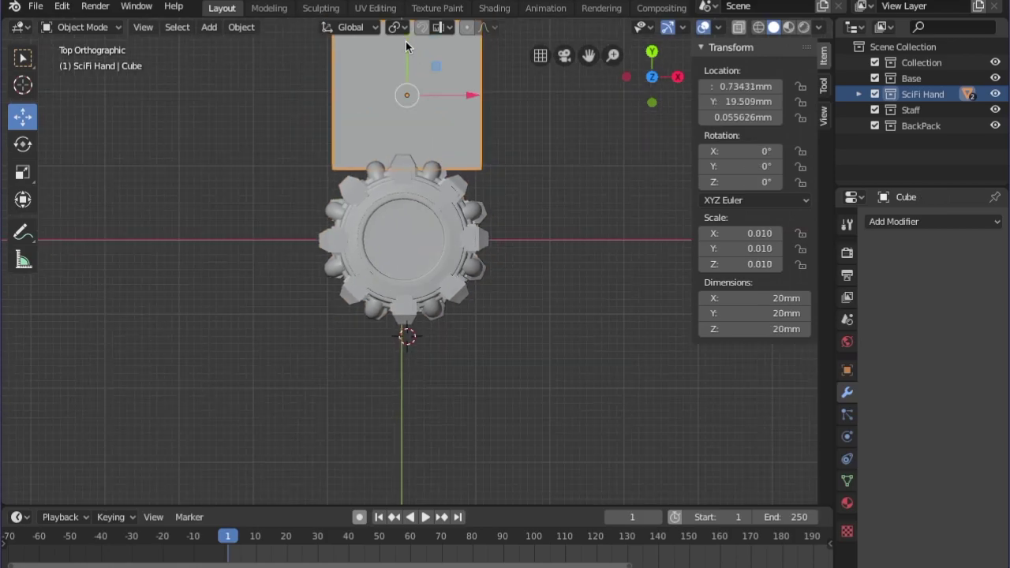
scroll(406, 46, down, 1)
drag(406, 49, 404, 114)
scroll(439, 187, up, 3)
shift+middle_drag(440, 186, 431, 266)
Scale the cube by 1.693 along X so it is wider than the gun arm
key(s)
key(x)
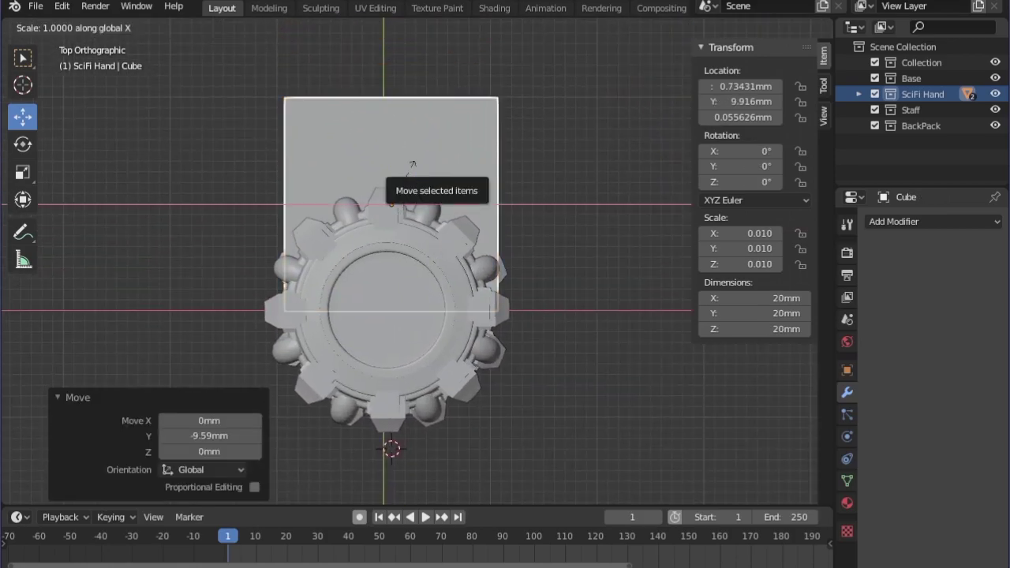
click(444, 289)
scroll(453, 284, down, 4)
In front view, scale the cube by 3.344 along Z and move it -3.53 mm along Z to cover the gun arm's full height
key(KP_1)
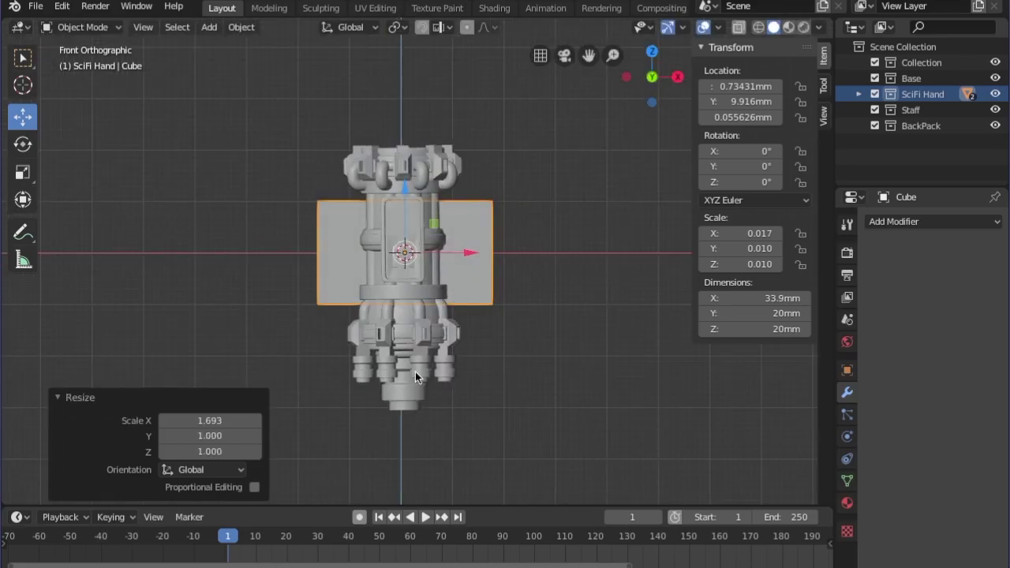
key(s)
key(z)
click(396, 176)
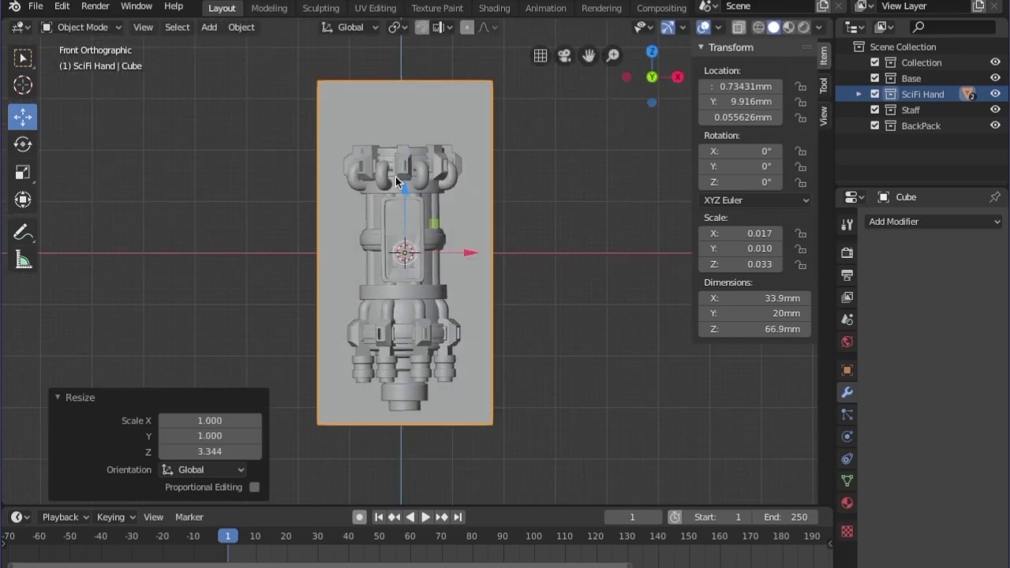
drag(404, 188, 403, 206)
Rotate the gun arm about 0.78° in top view and shift it -0.19 mm along Y to align its middle with the cube's face
middle_drag(403, 206, 565, 386)
scroll(360, 222, up, 5)
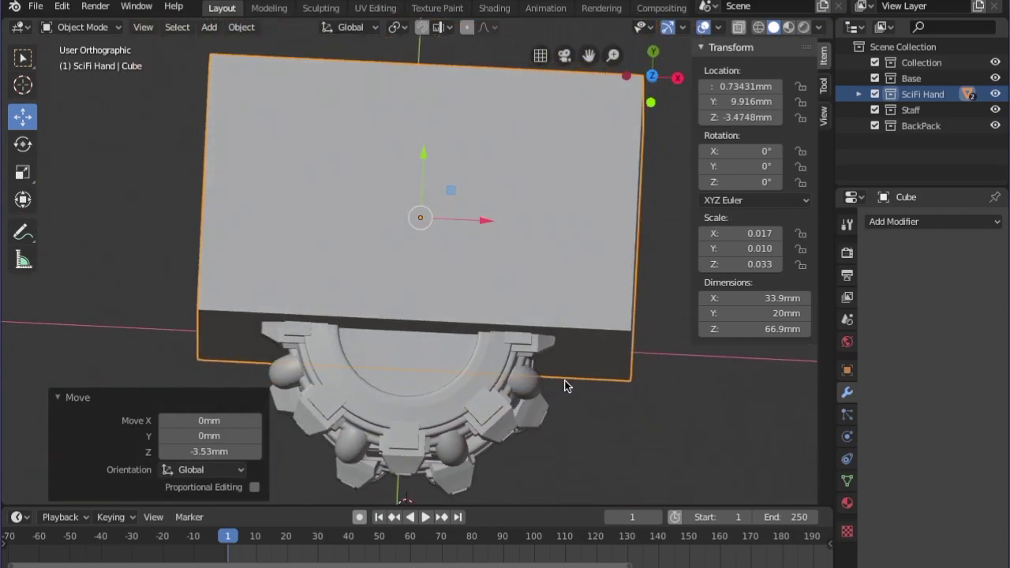
key(KP_7)
click(468, 372)
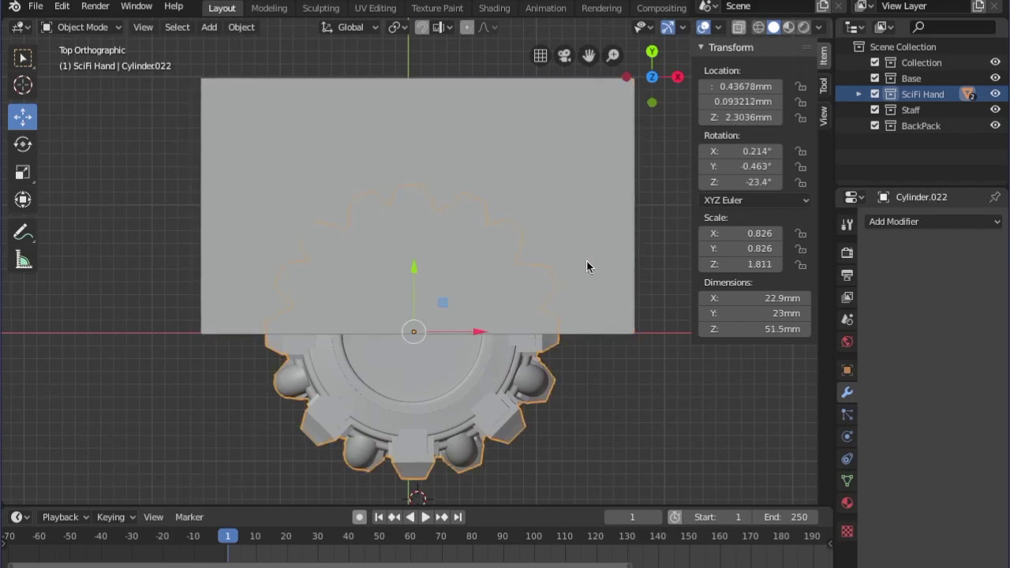
key(r)
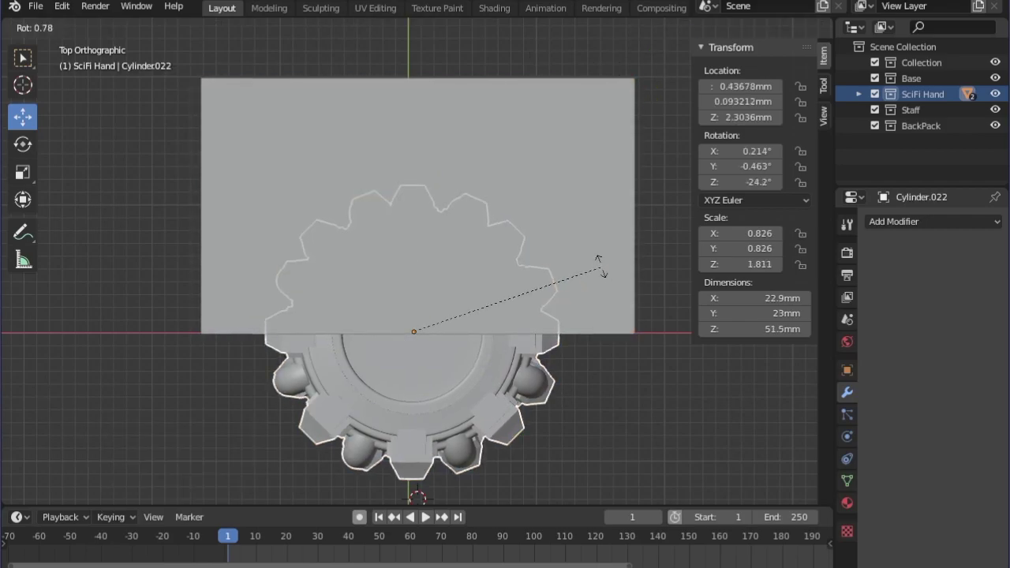
click(602, 255)
middle_drag(602, 255, 273, 425)
drag(413, 377, 411, 377)
middle_drag(411, 377, 696, 392)
key(KP_7)
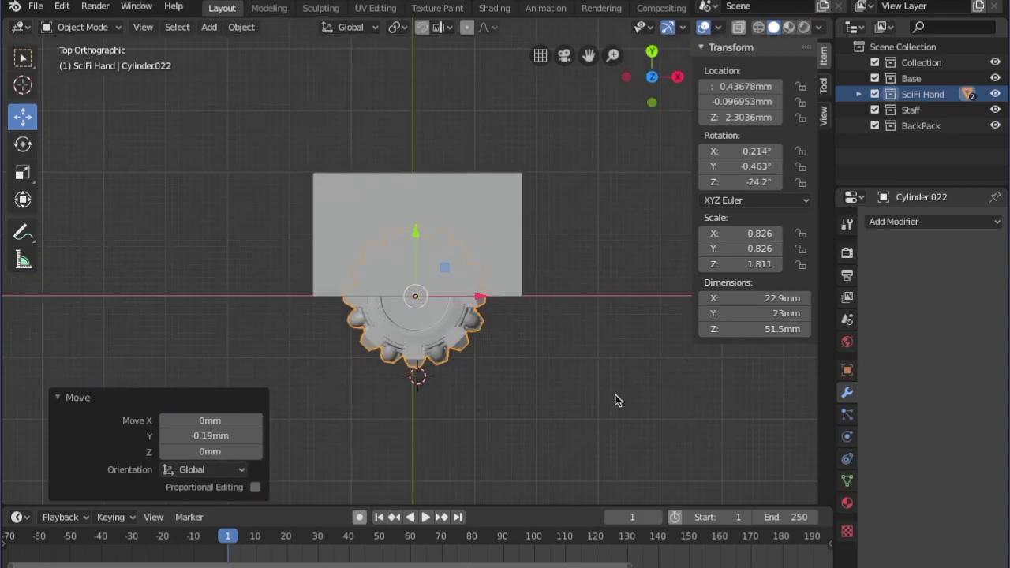
Return to front view and save the file with the gun arm and cutter cube in place
key(KP_1)
click(619, 396)
scroll(620, 395, down, 4)
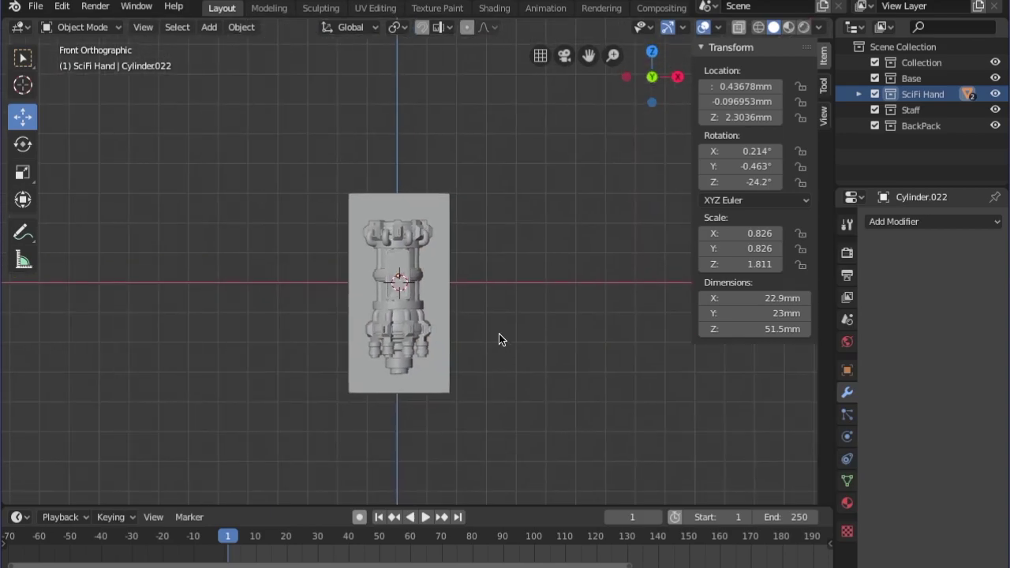
click(36, 7)
click(69, 110)
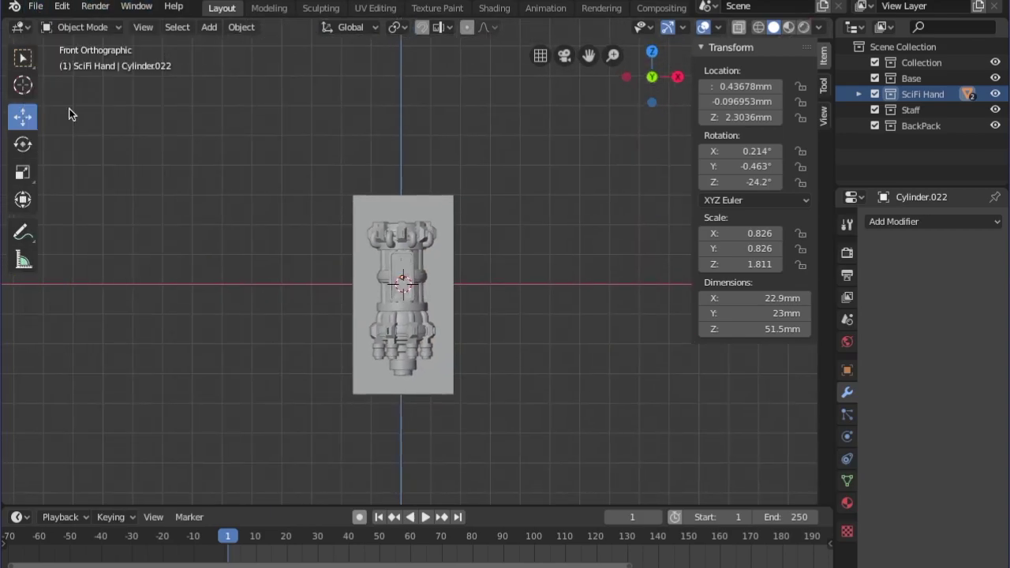
Cut the rear half off the gun arm with a Boolean Difference modifier using the cube, and apply it
click(403, 303)
middle_drag(403, 307, 537, 279)
click(872, 222)
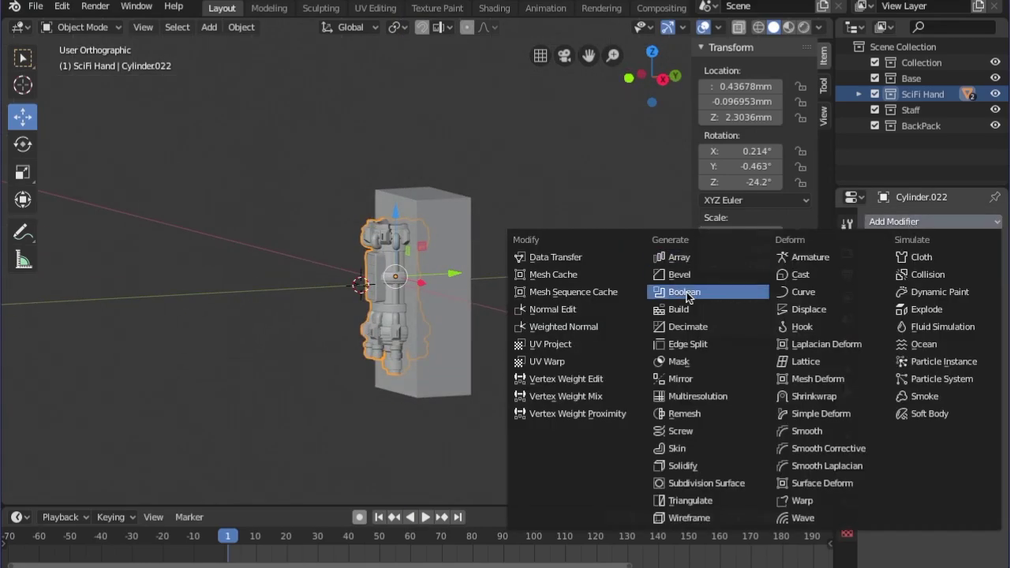
key(Return)
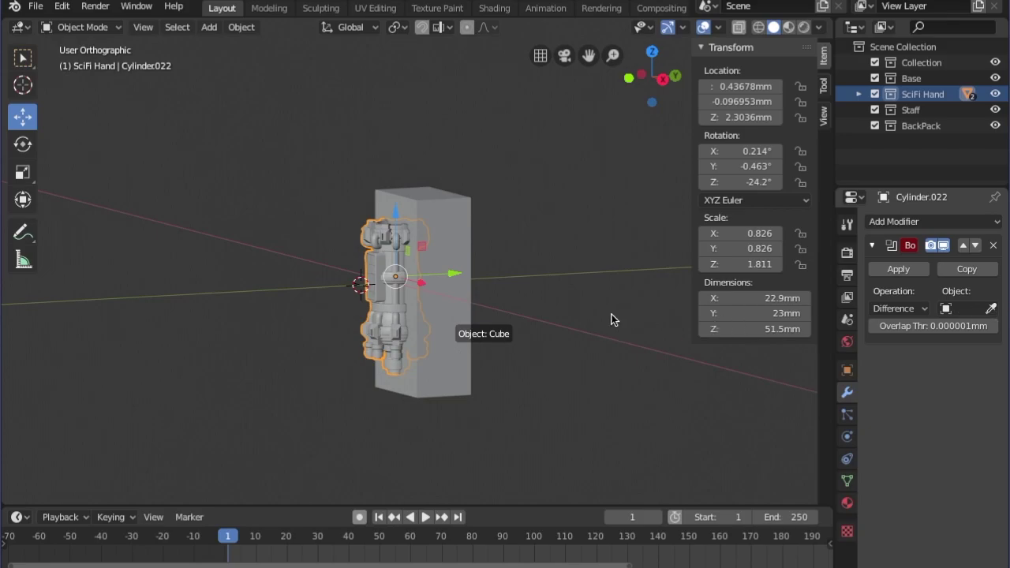
click(565, 312)
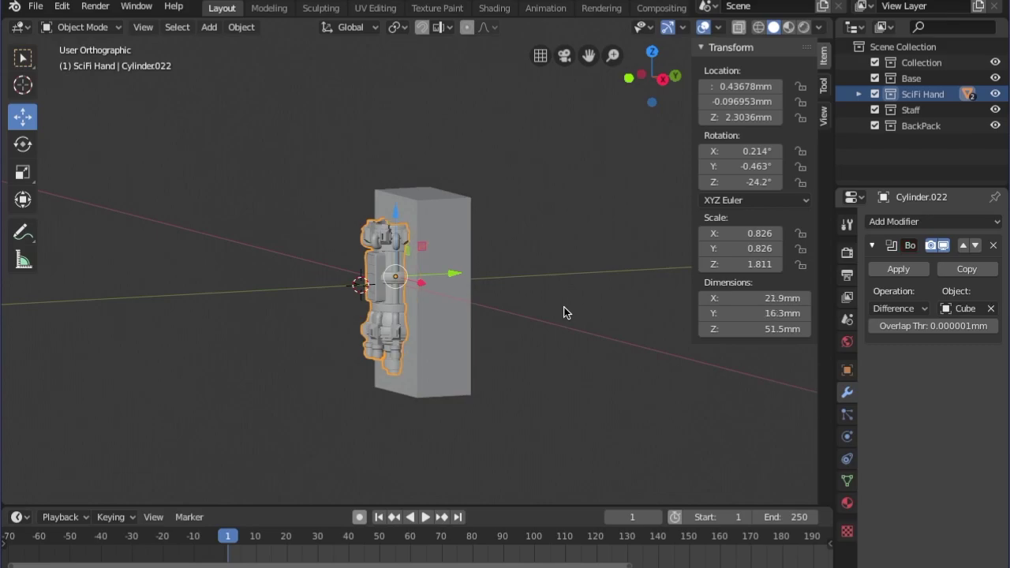
click(900, 269)
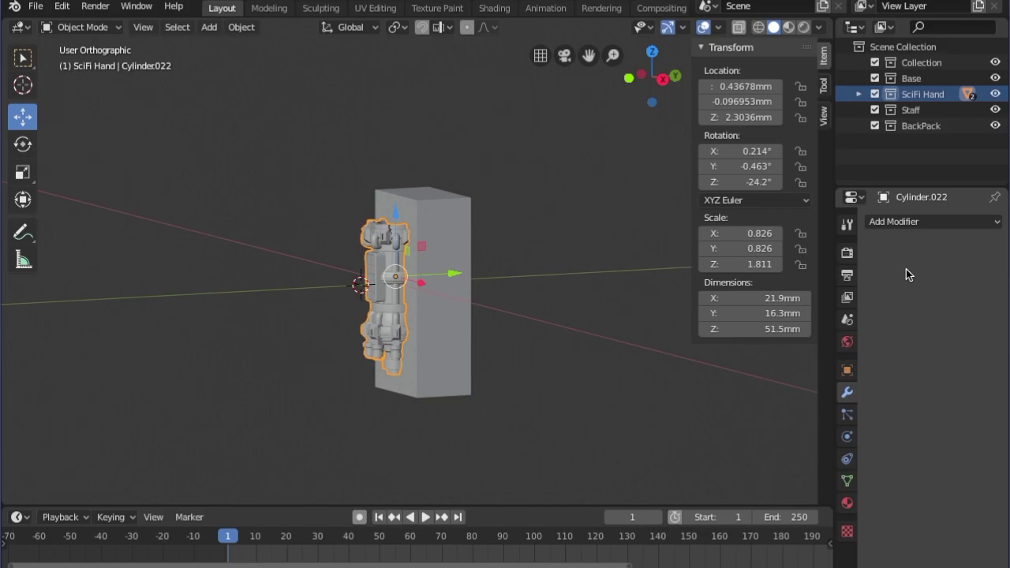
Delete the cutter cube, leaving only the front half of the gun arm
click(439, 232)
key(x)
click(442, 234)
middle_drag(442, 233, 355, 244)
Save the file under the new name CyberGirl Gun Joined1.blend
click(36, 6)
click(75, 126)
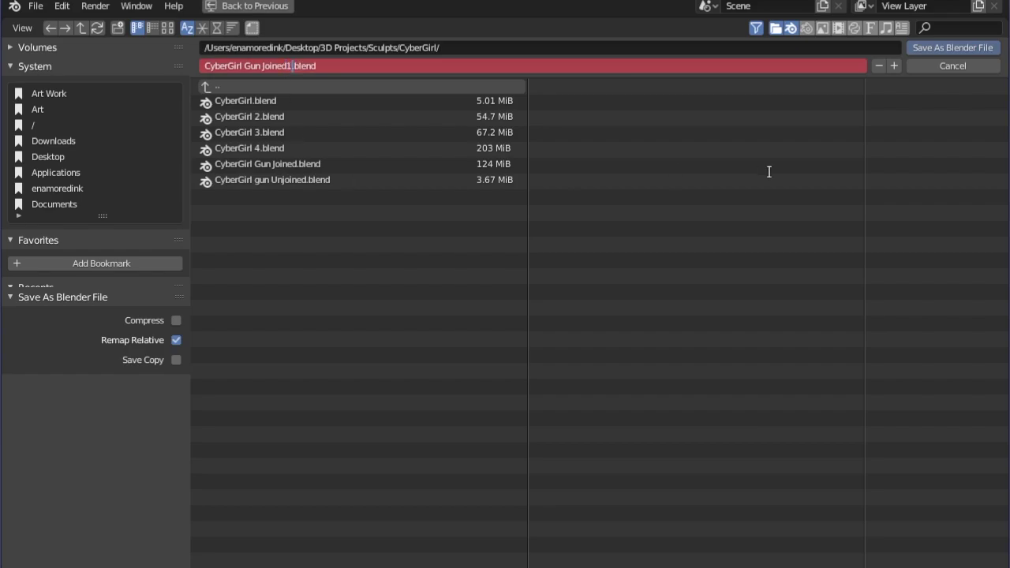
click(935, 47)
click(936, 47)
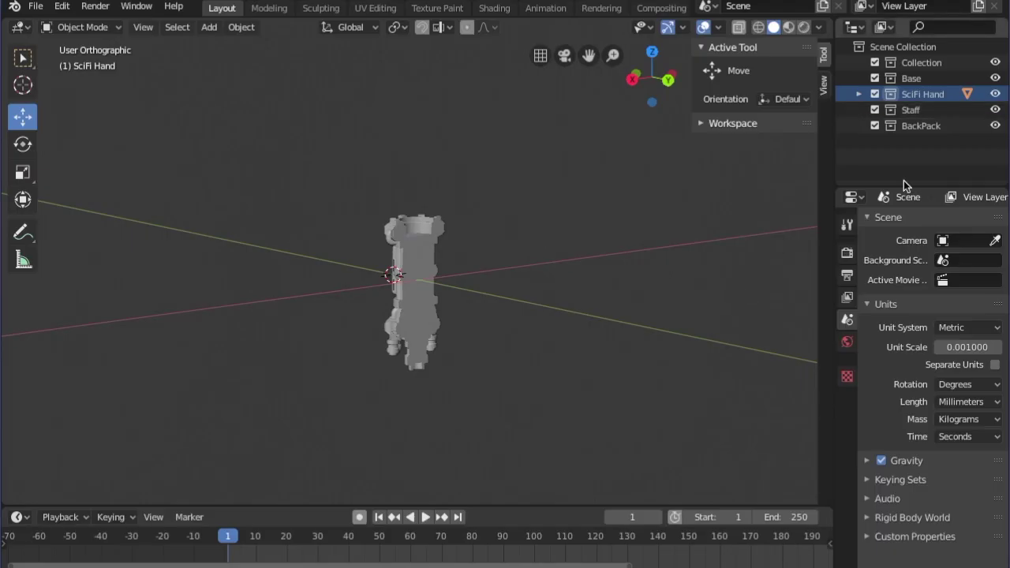
Delete the BackPack, Staff, Base and Collection collections, keeping only SciFi Hand
right_click(907, 127)
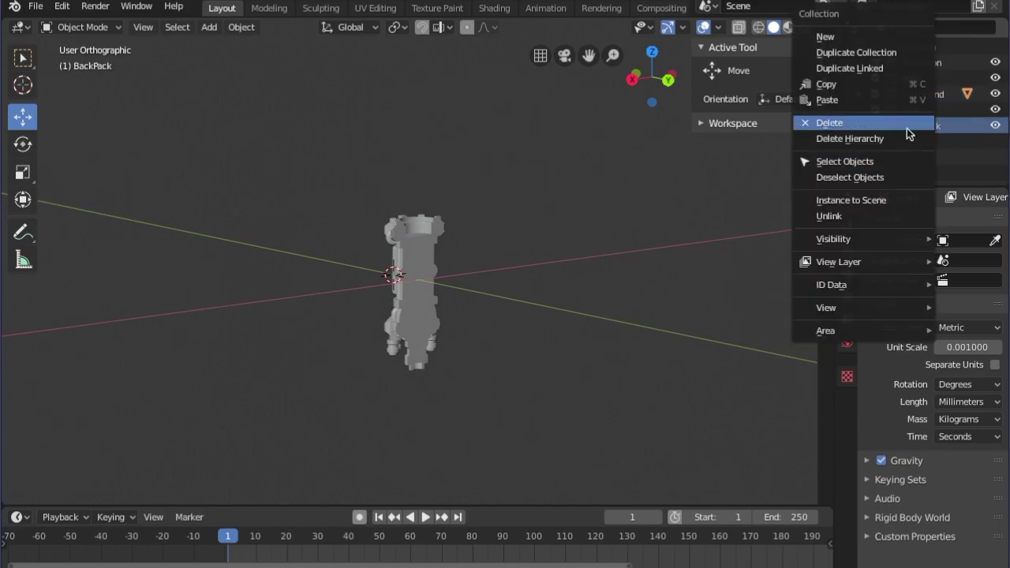
click(907, 123)
click(899, 110)
right_click(899, 111)
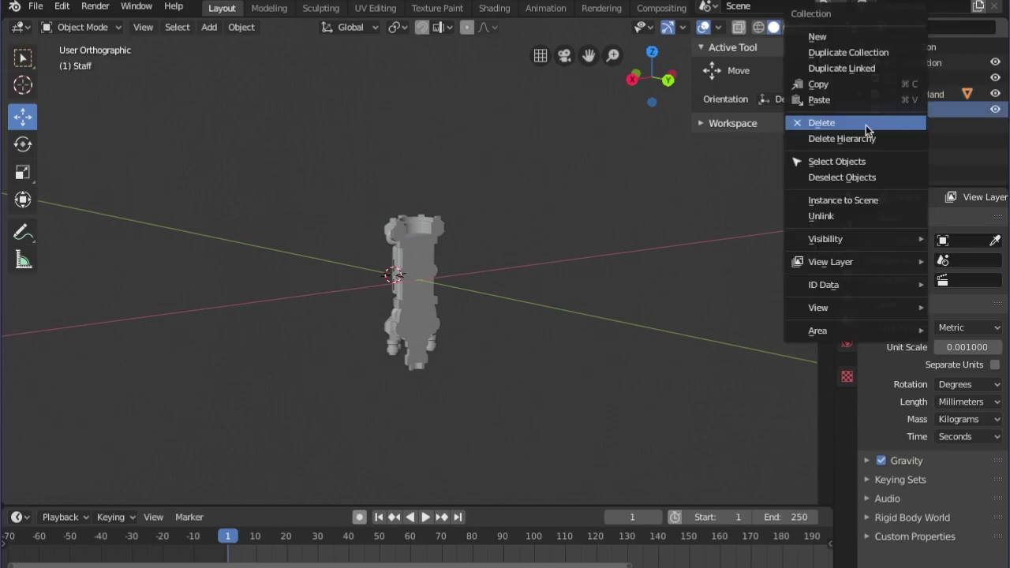
click(865, 124)
click(898, 79)
right_click(898, 79)
click(853, 122)
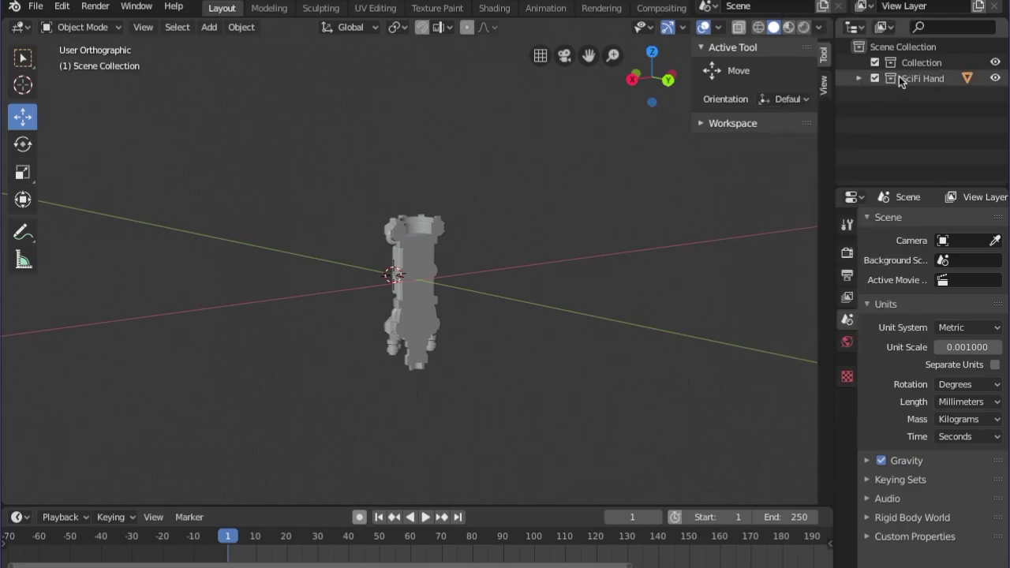
click(897, 62)
right_click(898, 62)
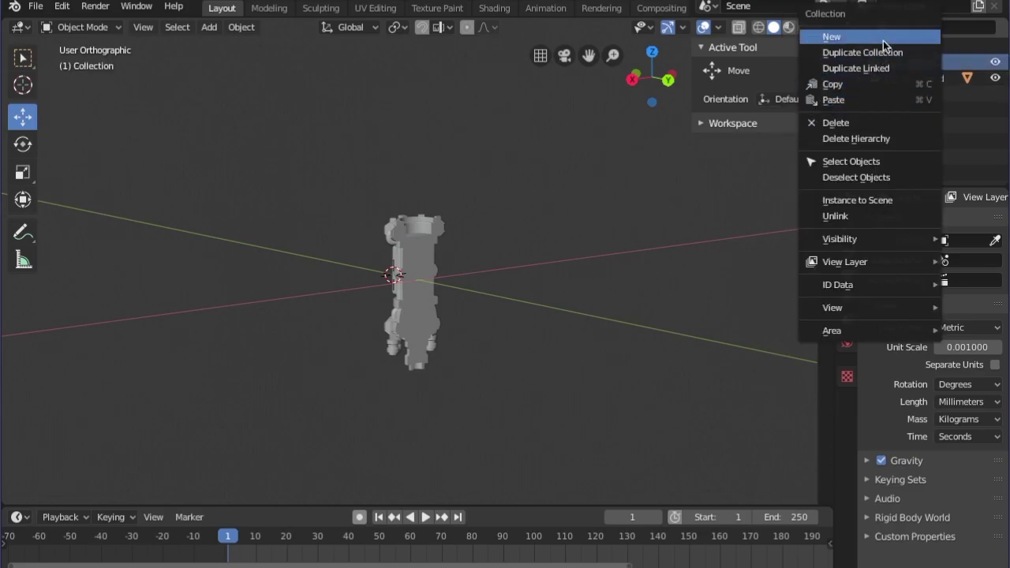
click(872, 120)
Rename the mesh in the SciFi Hand collection as Gun 1 and save the file
click(859, 62)
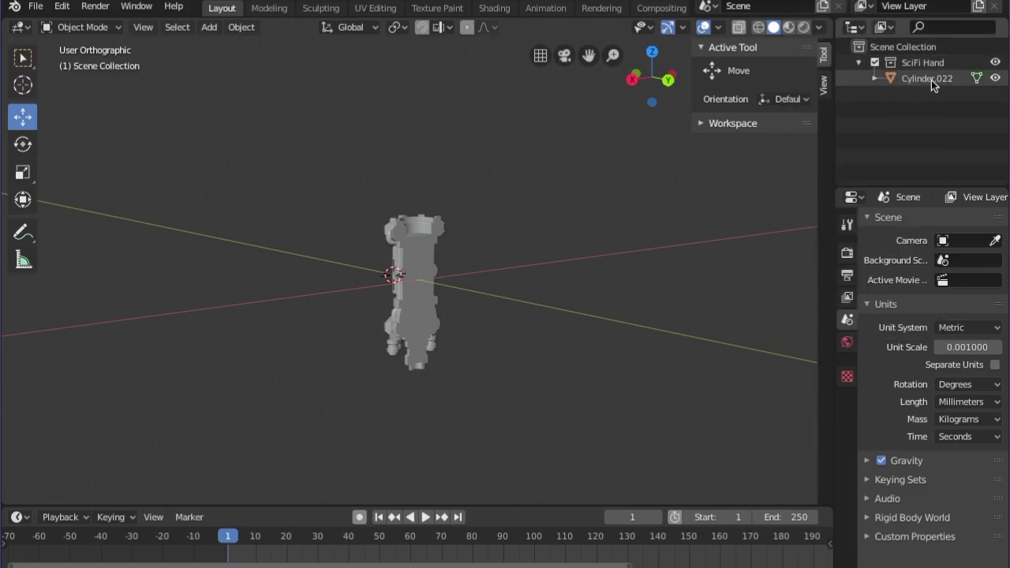
double_click(924, 78)
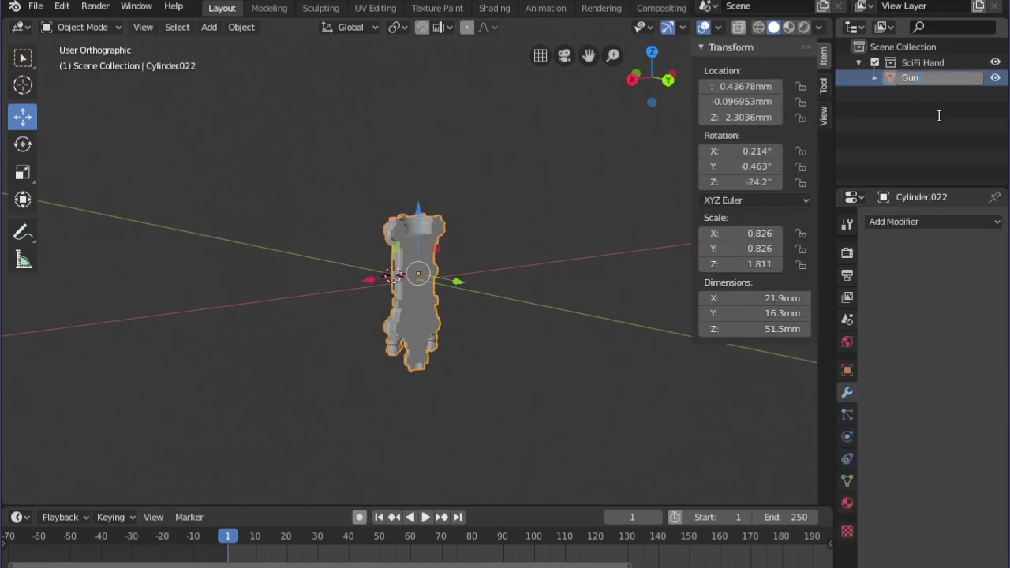
text(Gun 1)
key(Return)
middle_drag(448, 205, 550, 203)
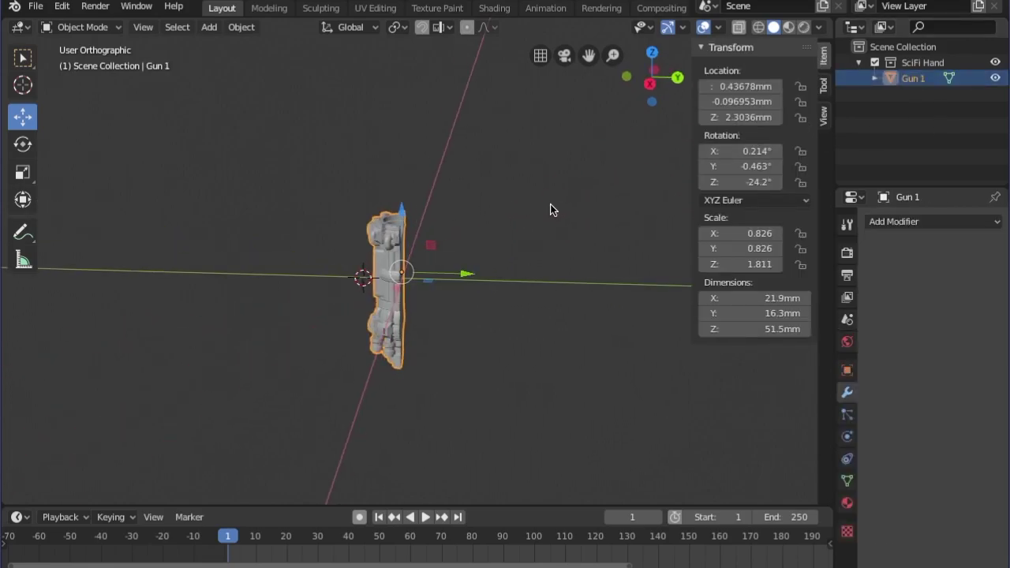
click(36, 8)
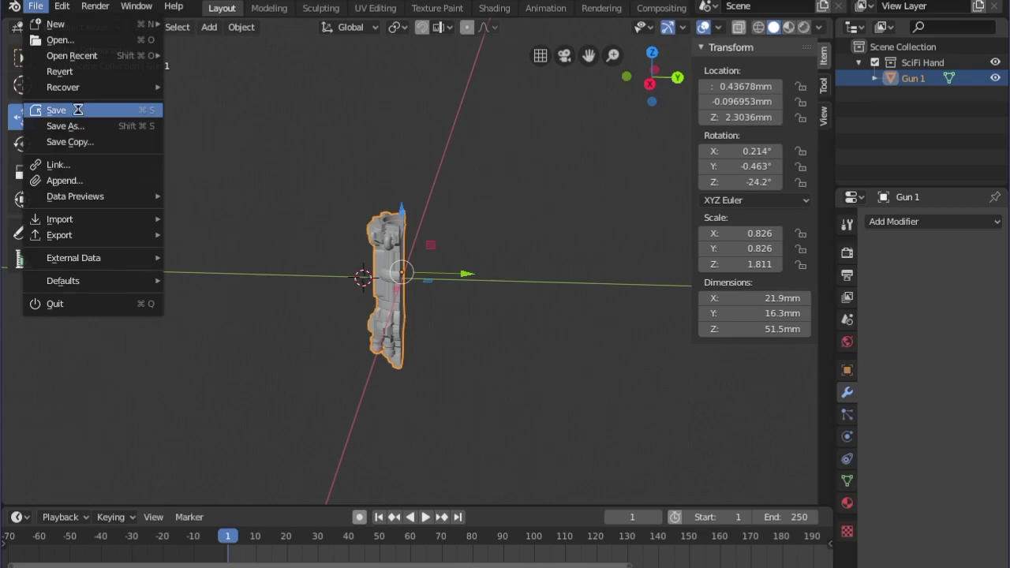
click(76, 111)
Reopen the recent file CyberGirl Gun Joined.blend, which holds the uncut gun arm
click(36, 8)
mouse_move(70, 55)
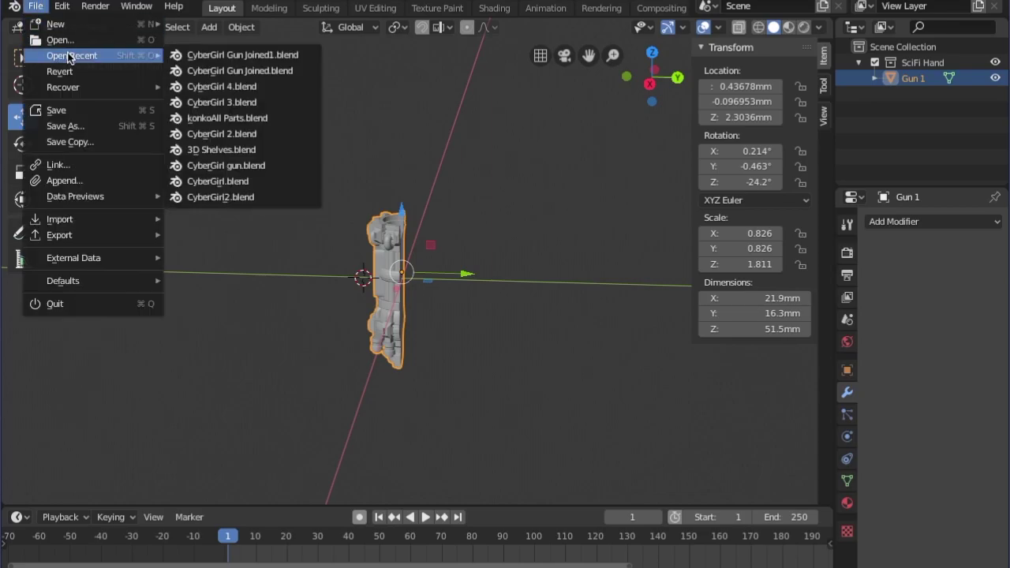
click(267, 71)
In Edit Mode, move the four vertices of the cube's rear face -43.2 mm along Y so the cube covers the gun arm's front half
mouse_move(449, 235)
middle_down()
mouse_move(463, 244)
mouse_move(444, 228)
middle_up()
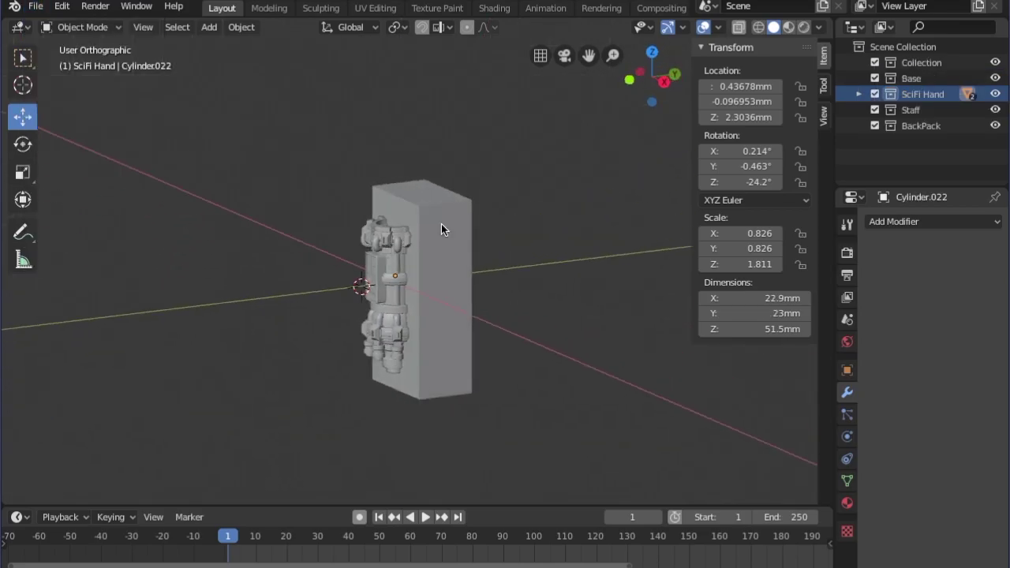
click(445, 228)
key(Tab)
middle_drag(611, 268, 542, 281)
click(469, 178)
shift+click(453, 214)
shift+click(457, 399)
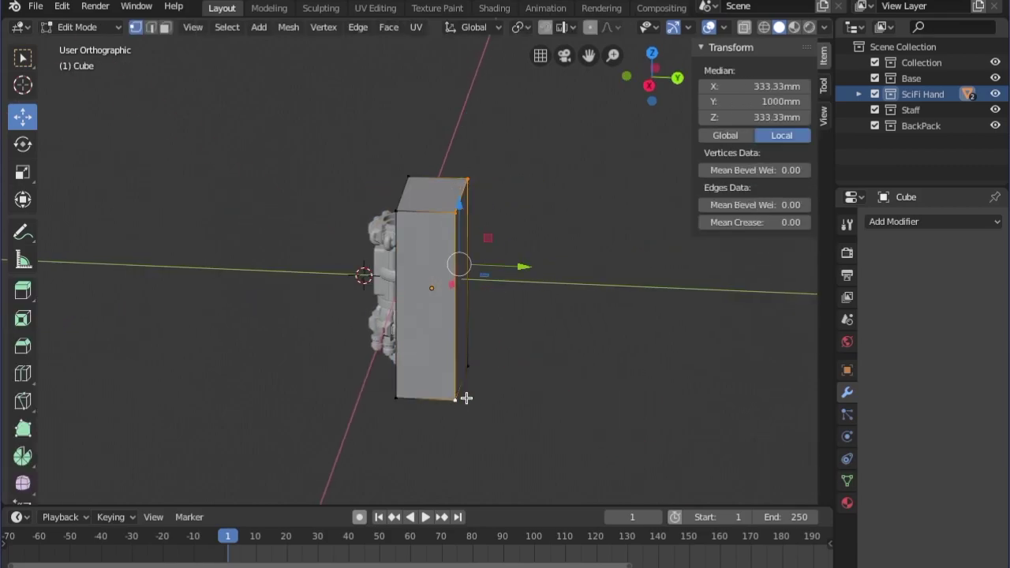
shift+click(470, 367)
drag(530, 293, 397, 292)
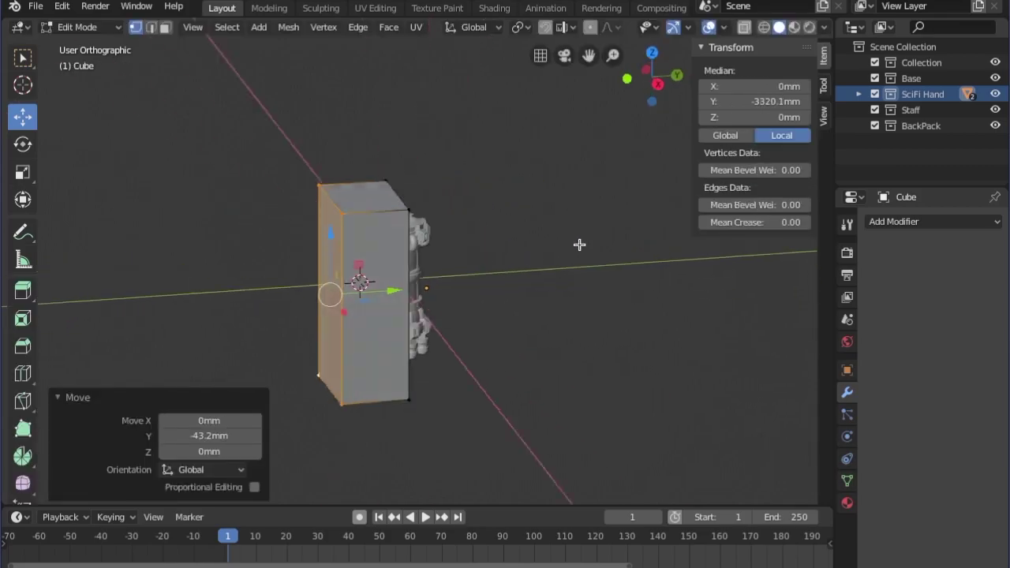
key(Tab)
Cut the front half off the gun arm with a Boolean Difference modifier using the reshaped cube
middle_drag(558, 244, 243, 261)
scroll(476, 257, up, 3)
scroll(481, 248, up, 5)
scroll(639, 296, down, 8)
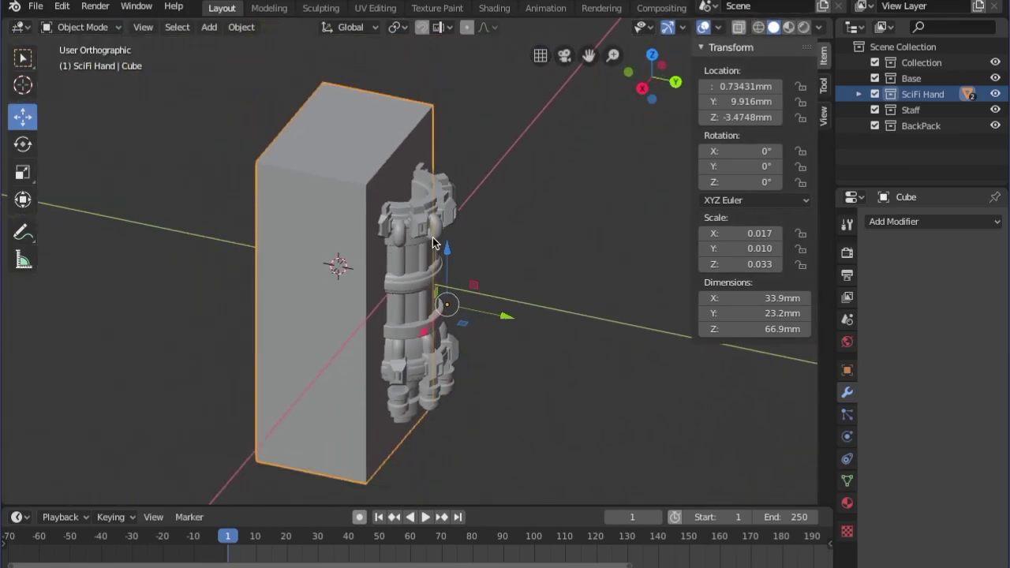
click(421, 231)
click(932, 222)
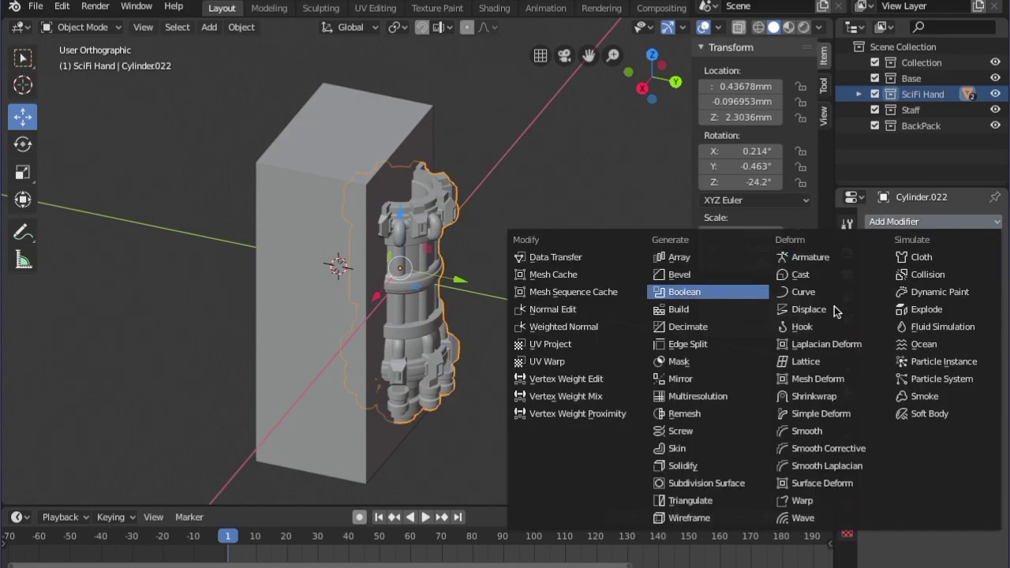
click(683, 292)
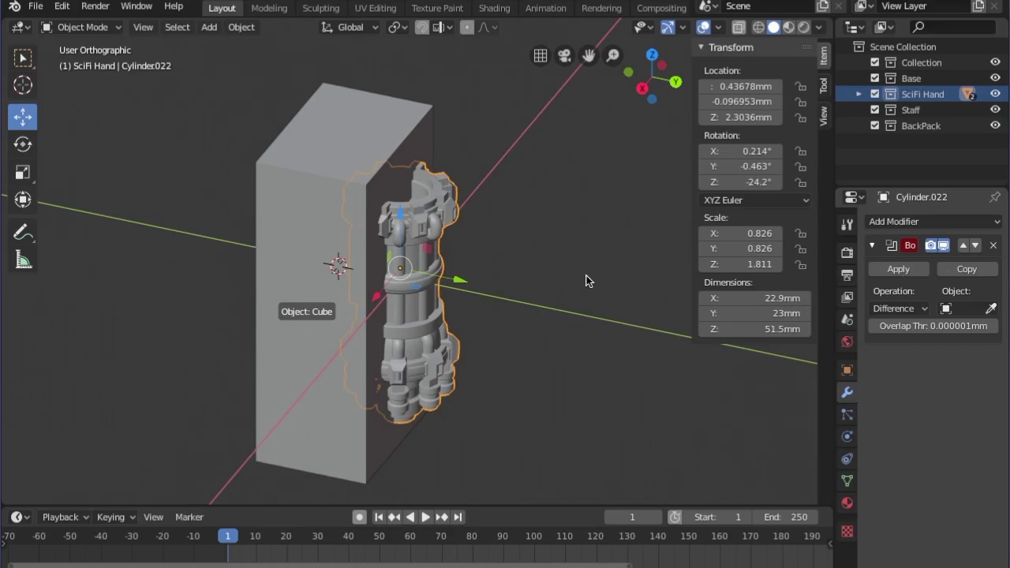
click(308, 299)
middle_drag(590, 281, 661, 231)
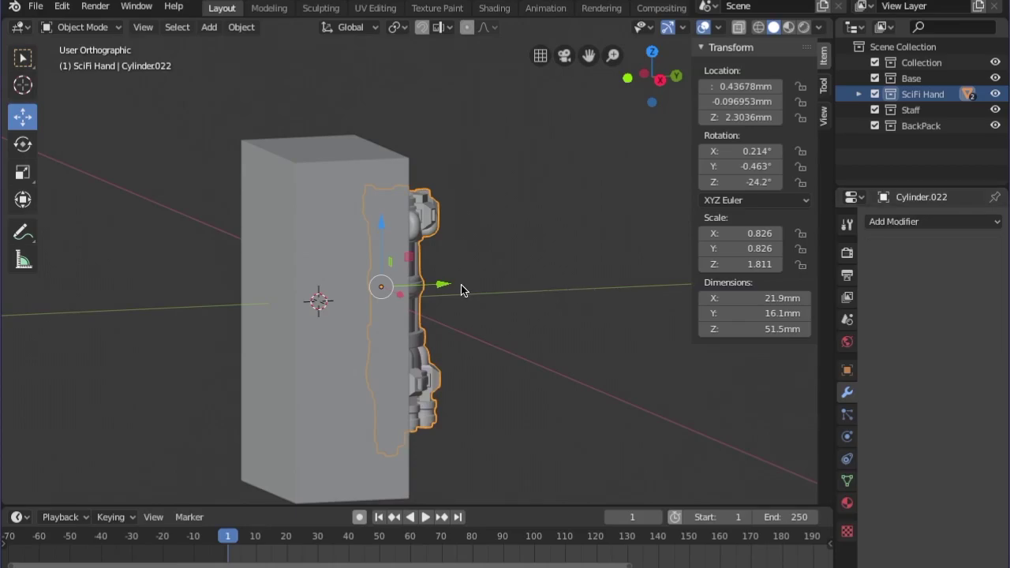
Delete the cutting cube, keeping only the remaining half of the gun arm
click(341, 375)
key(x)
click(341, 376)
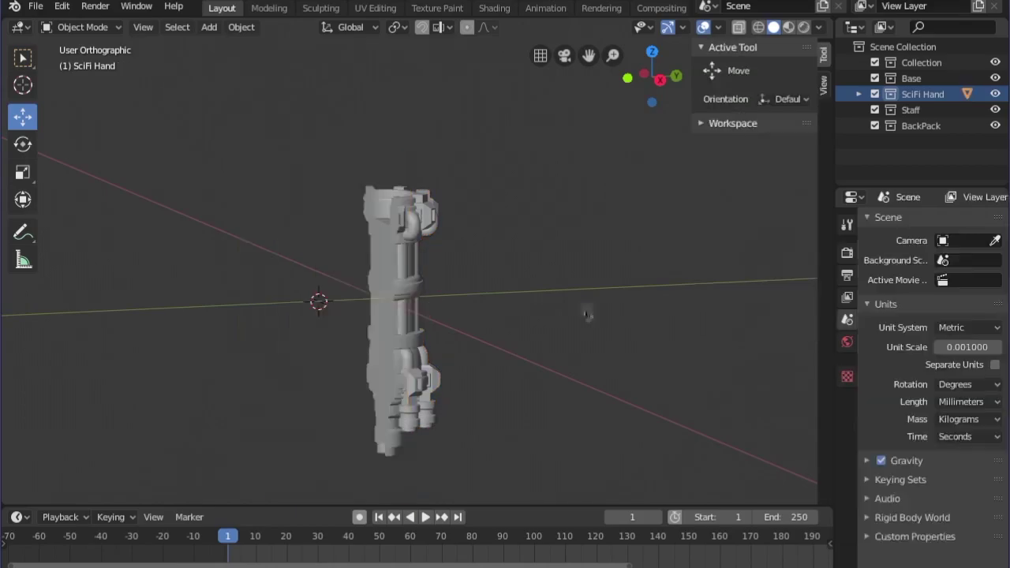
middle_drag(341, 376, 639, 347)
Save the cut half as a new file named CyberGirl Gun Joined2.blend
click(36, 7)
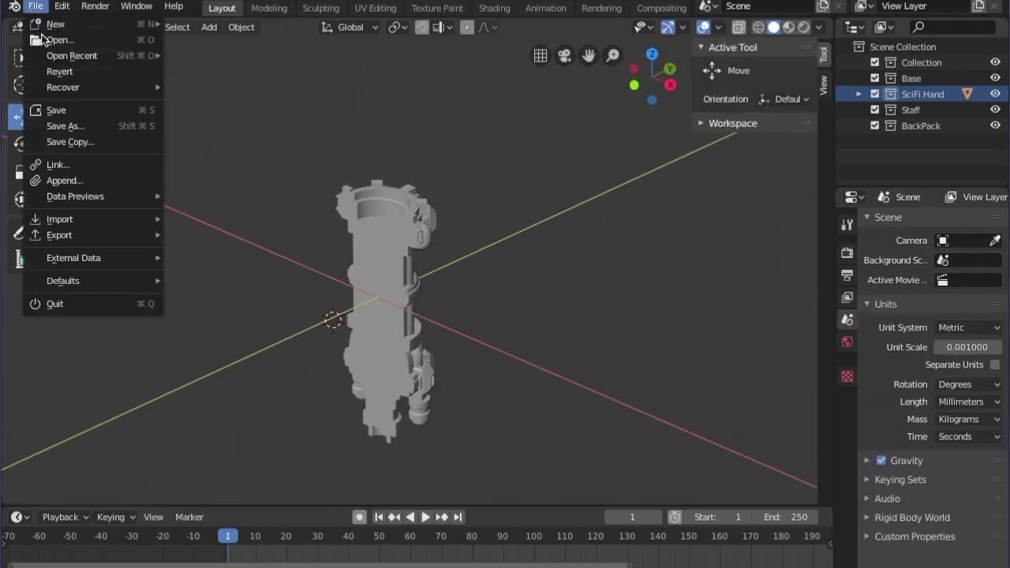
click(71, 126)
click(363, 180)
click(289, 67)
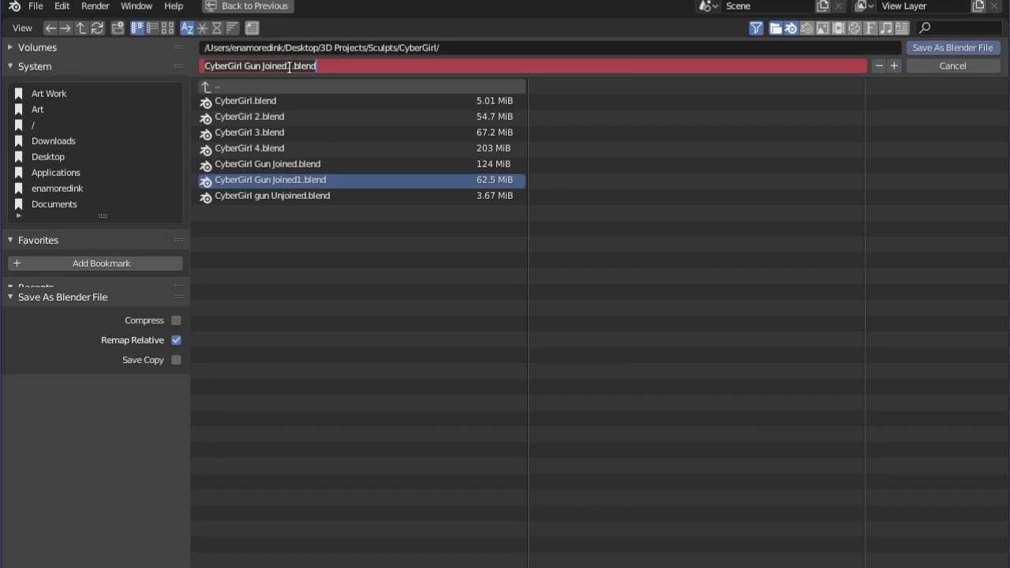
key(Return)
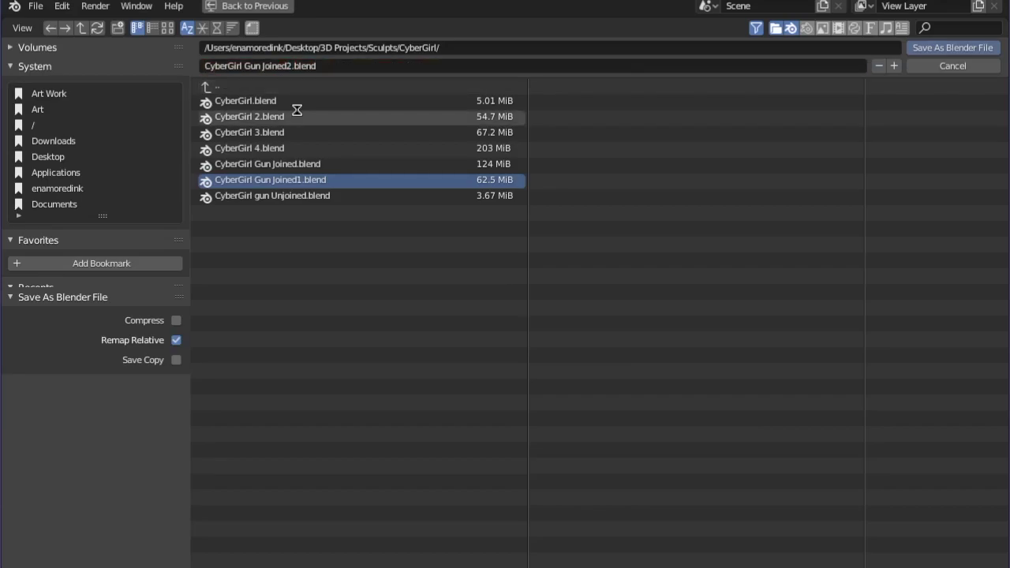
key(Return)
Delete the BackPack, Staff, Base and Collection collections, leaving only the SciFi Hand collection
click(914, 128)
right_click(914, 127)
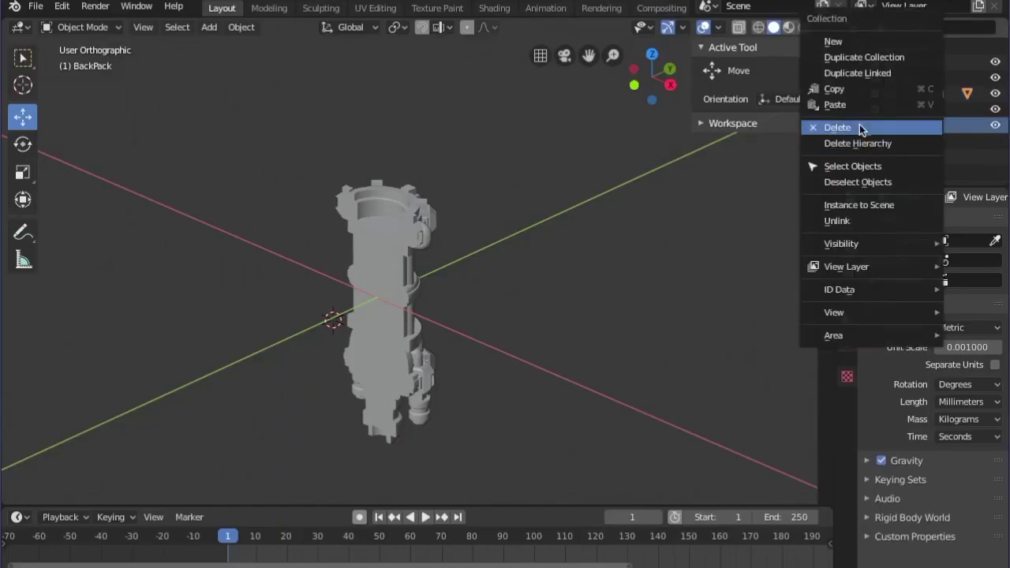
click(860, 127)
click(915, 109)
right_click(915, 109)
click(849, 136)
click(915, 78)
right_click(915, 77)
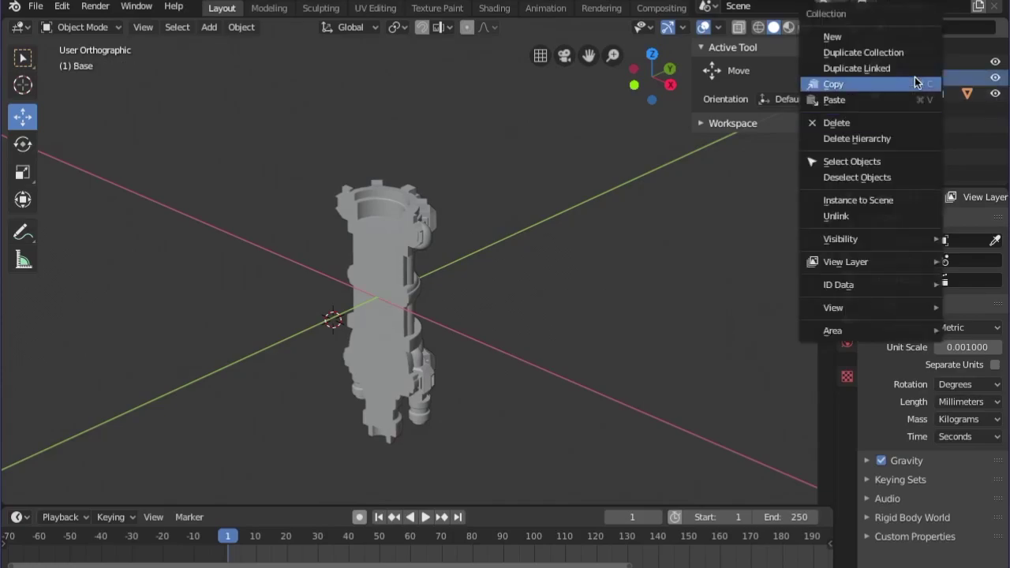
click(844, 123)
click(888, 69)
right_click(888, 69)
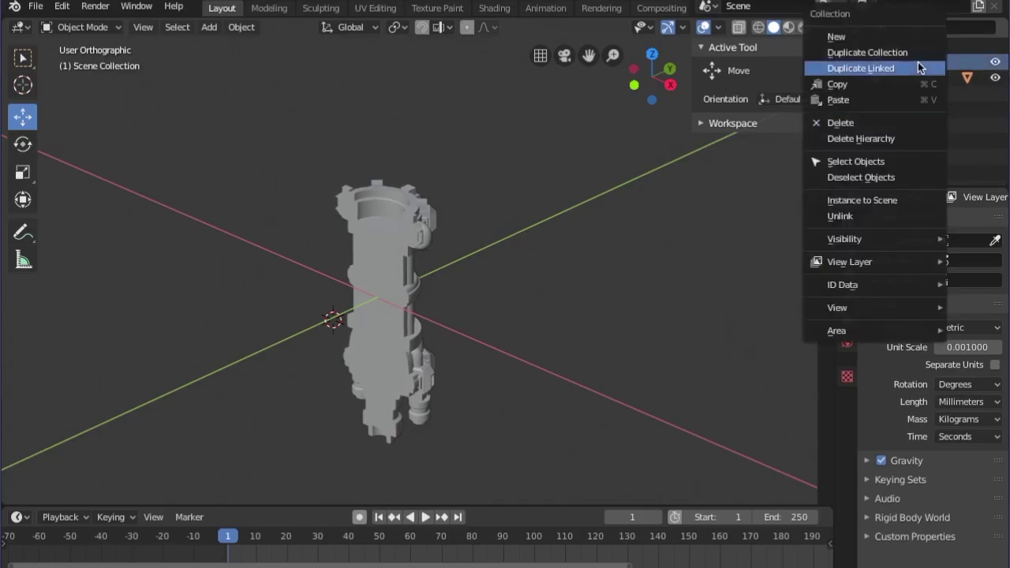
click(837, 120)
Rename the Cylinder.022 mesh as Gun 2 and save the file
double_click(927, 78)
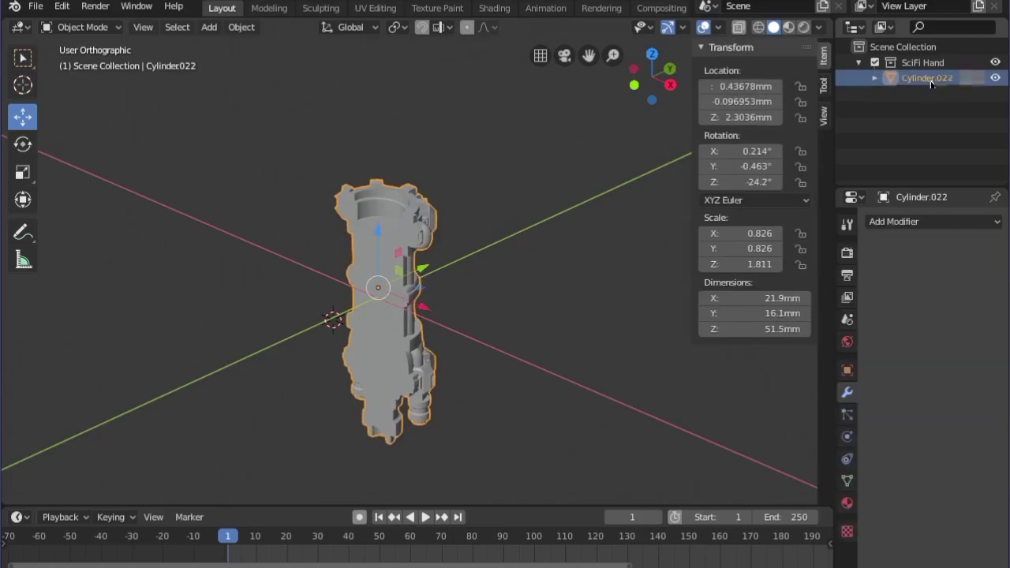
text(Gun 2)
key(Return)
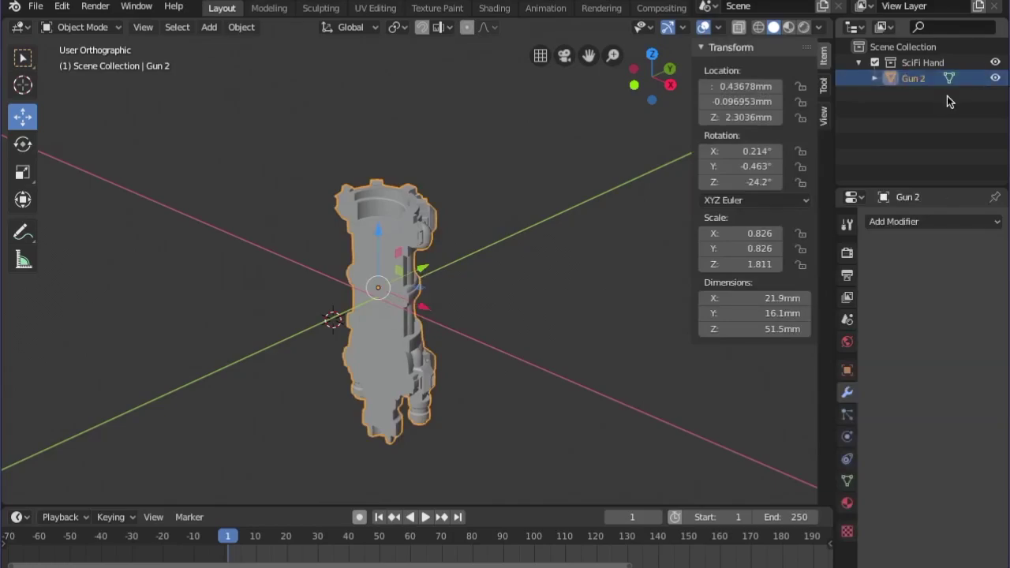
click(37, 7)
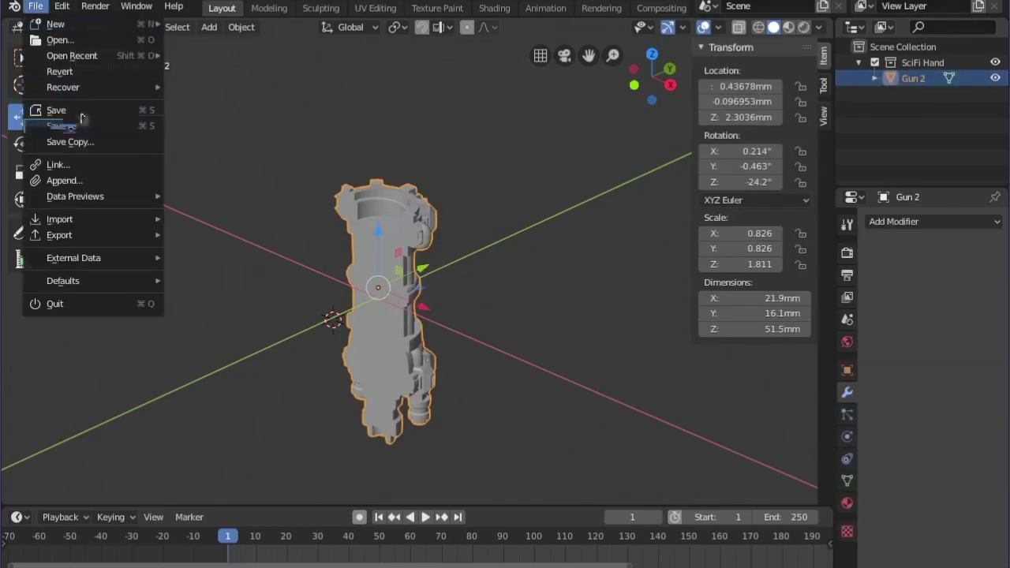
click(83, 108)
Reopen the recent file CyberGirl Gun Joined1.blend, which holds the Gun 1 half, and deselect the mesh
click(35, 6)
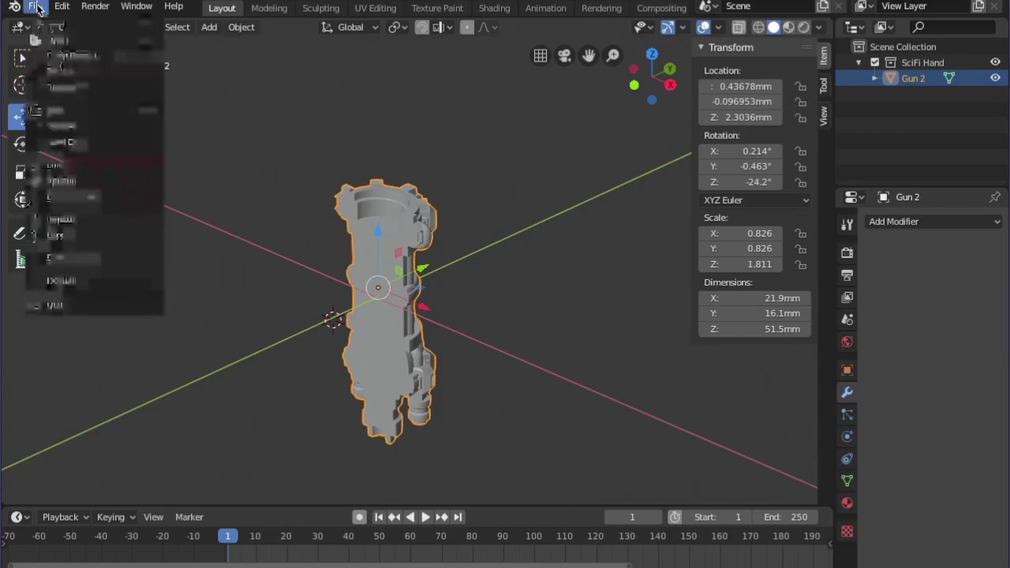
mouse_move(72, 55)
click(311, 92)
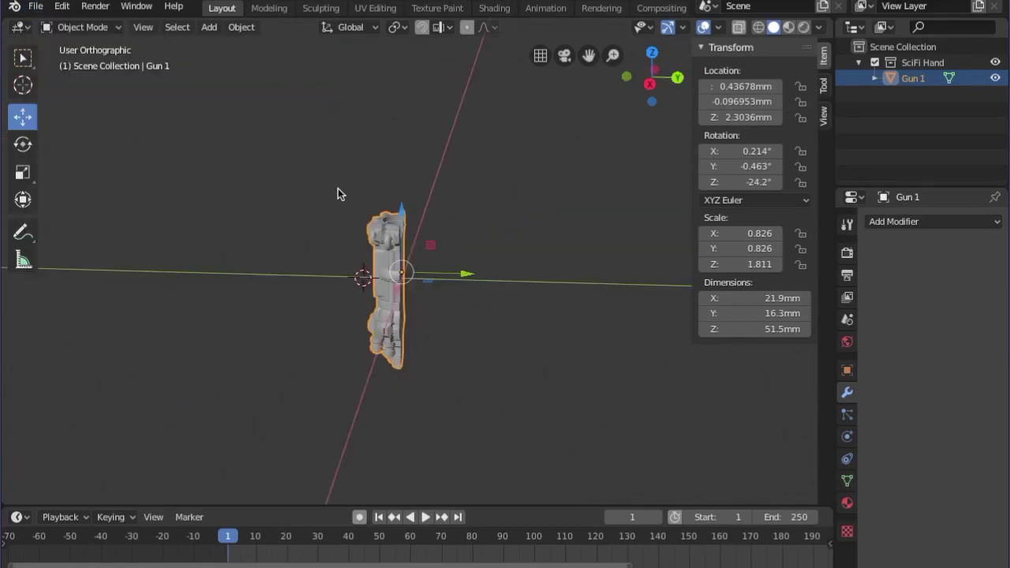
middle_drag(338, 188, 321, 194)
scroll(307, 275, up, 4)
click(307, 274)
click(36, 6)
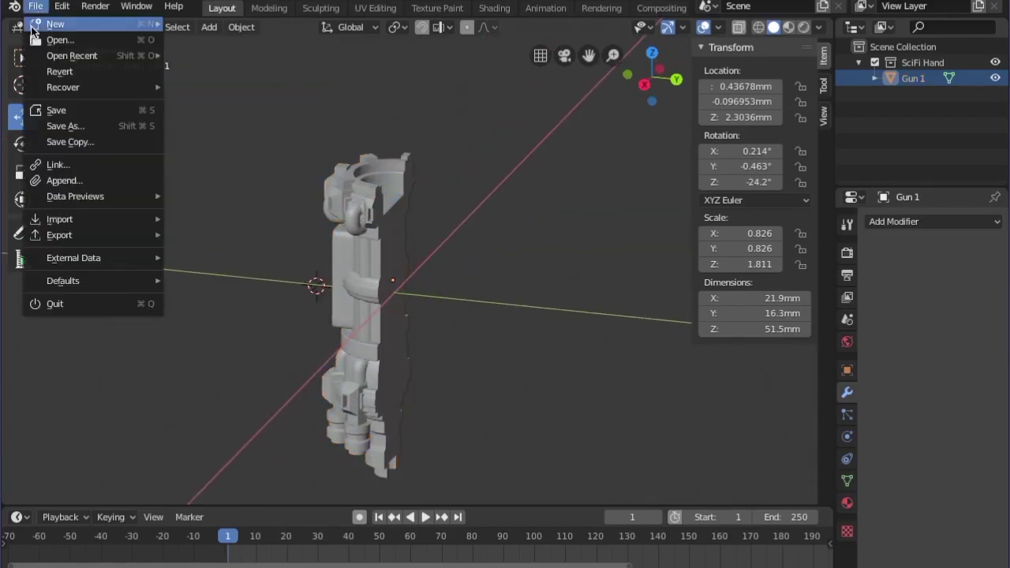
click(71, 180)
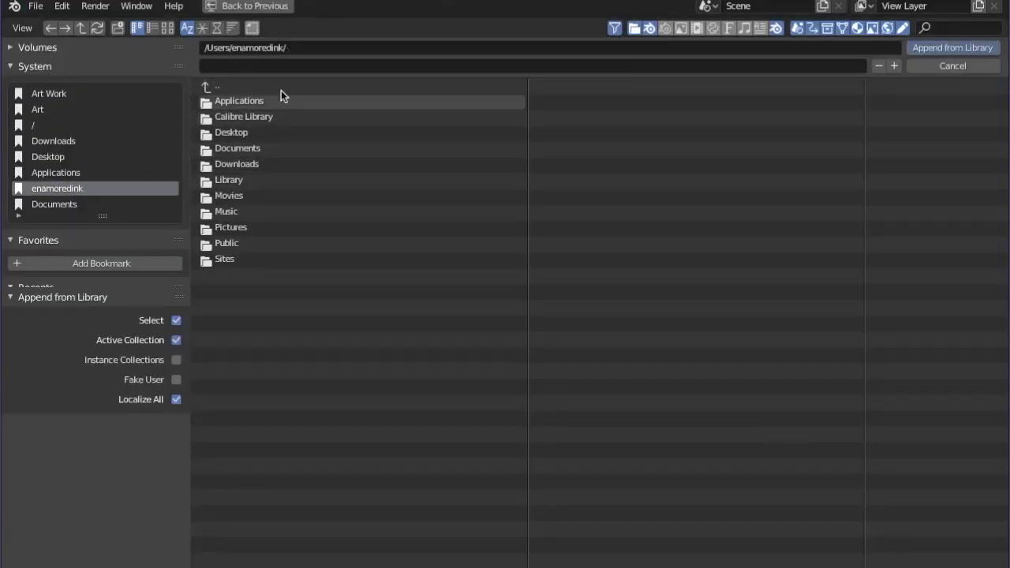
click(946, 66)
Append the Gun 2 object from CyberGirl Gun Joined2.blend into this file
click(36, 7)
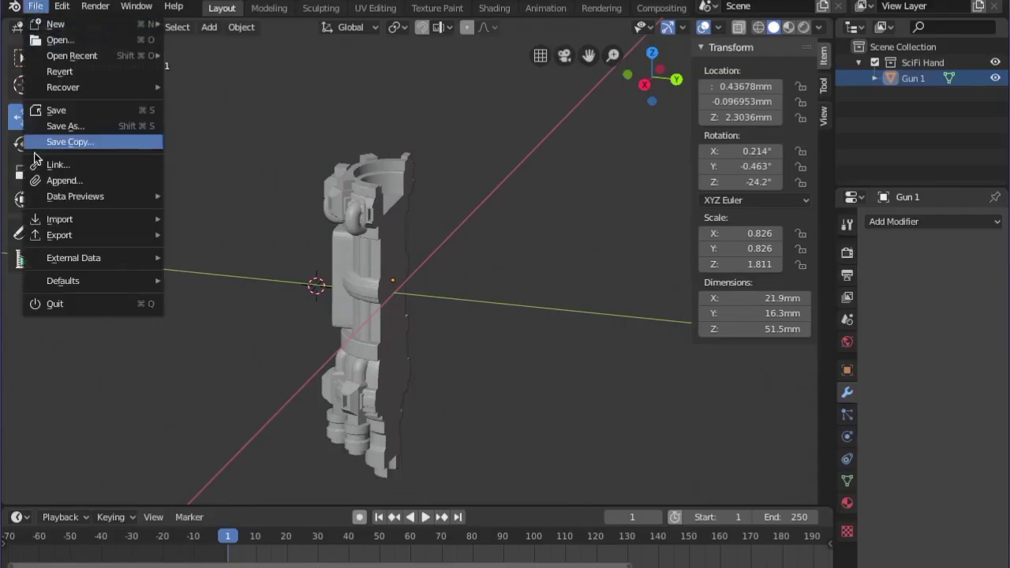
click(79, 181)
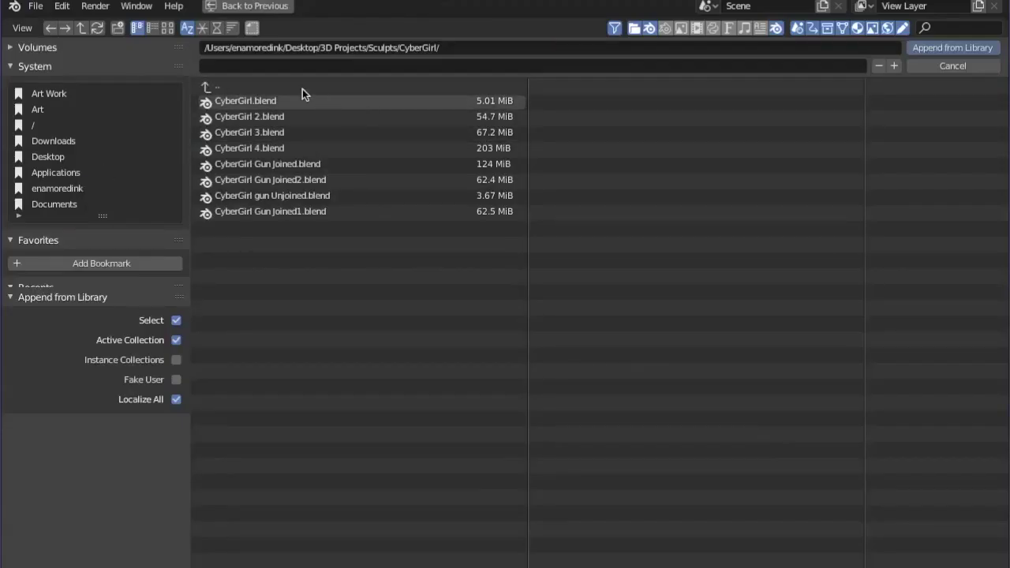
double_click(301, 180)
double_click(242, 181)
double_click(227, 101)
Hide the Gun 2 half to expose the flat cut face of Gun 1
middle_drag(602, 297, 352, 264)
click(425, 276)
key(h)
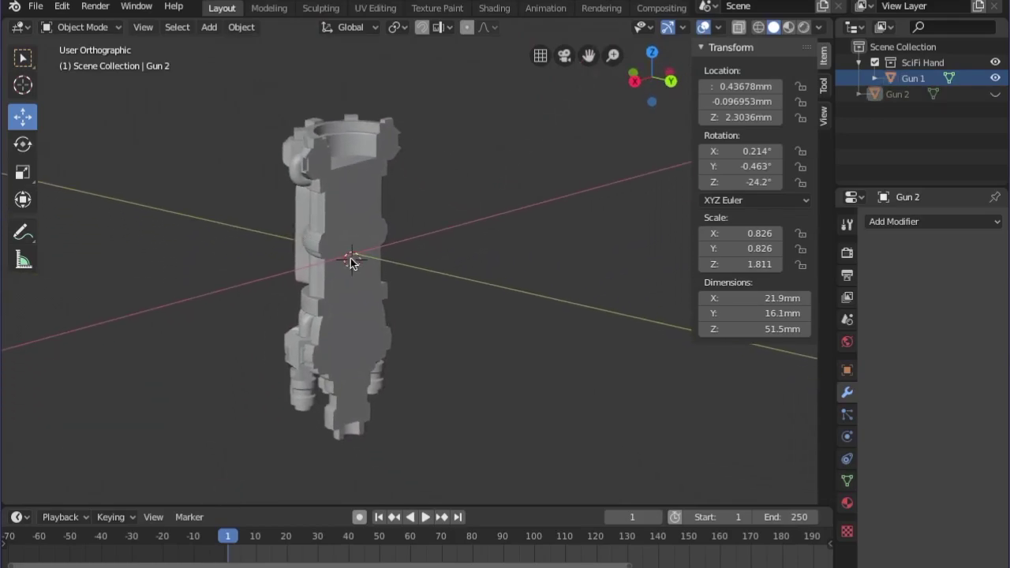
Add a cube at the 3D cursor on the cut face and set its X, Y and Z dimensions to 10 mm
click(213, 26)
mouse_move(229, 43)
click(363, 61)
click(780, 297)
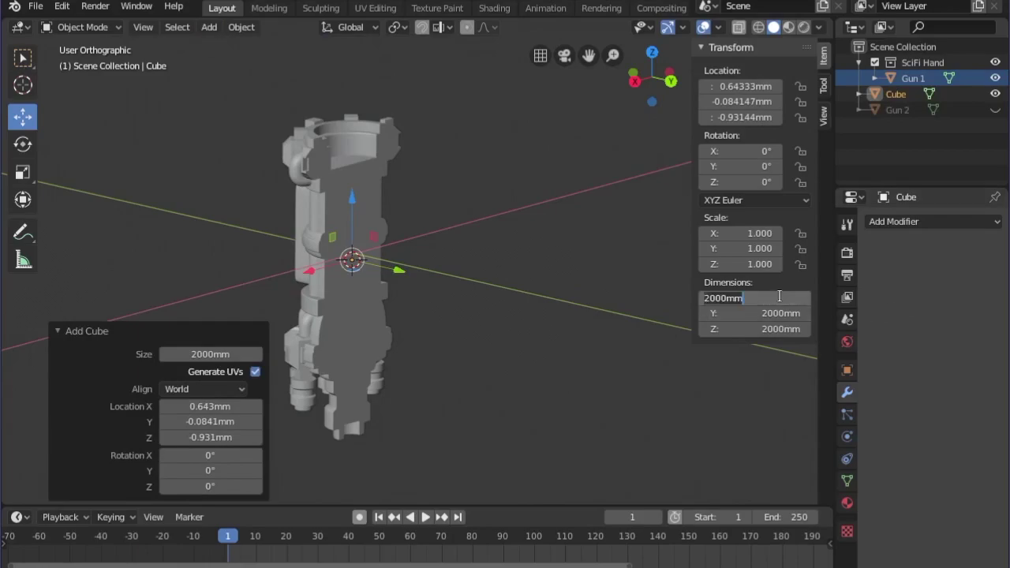
text(10)
key(Tab)
text(10)
key(Tab)
text(10)
key(Return)
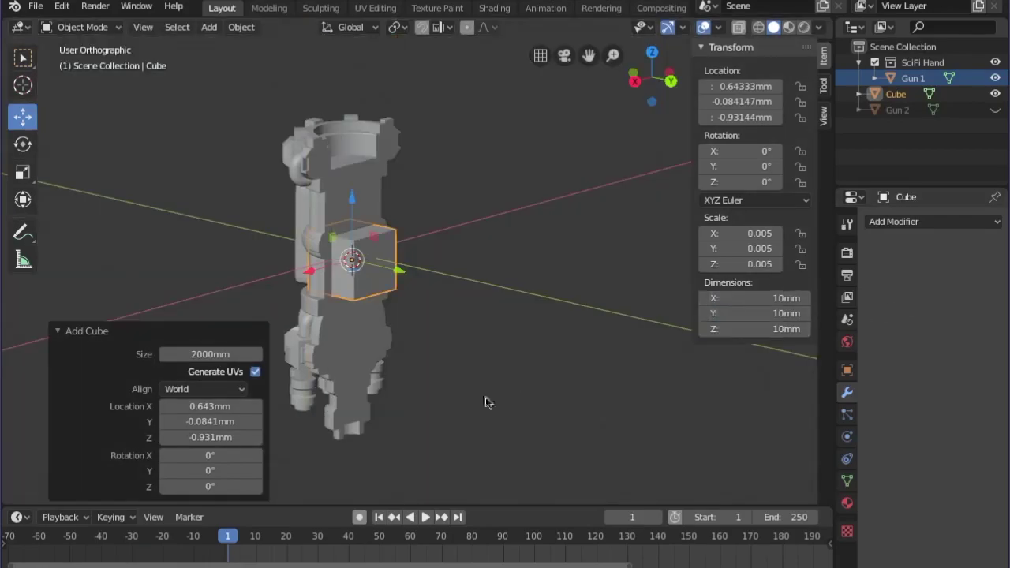
Scale the cube along X to about 5.2 mm and along Z to about 20 mm
key(s)
key(x)
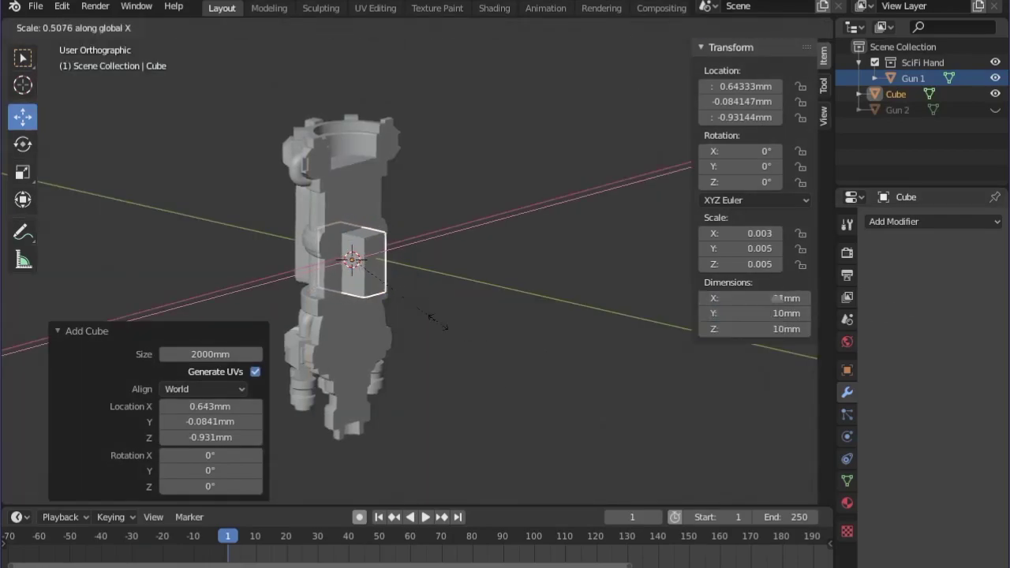
click(435, 331)
key(s)
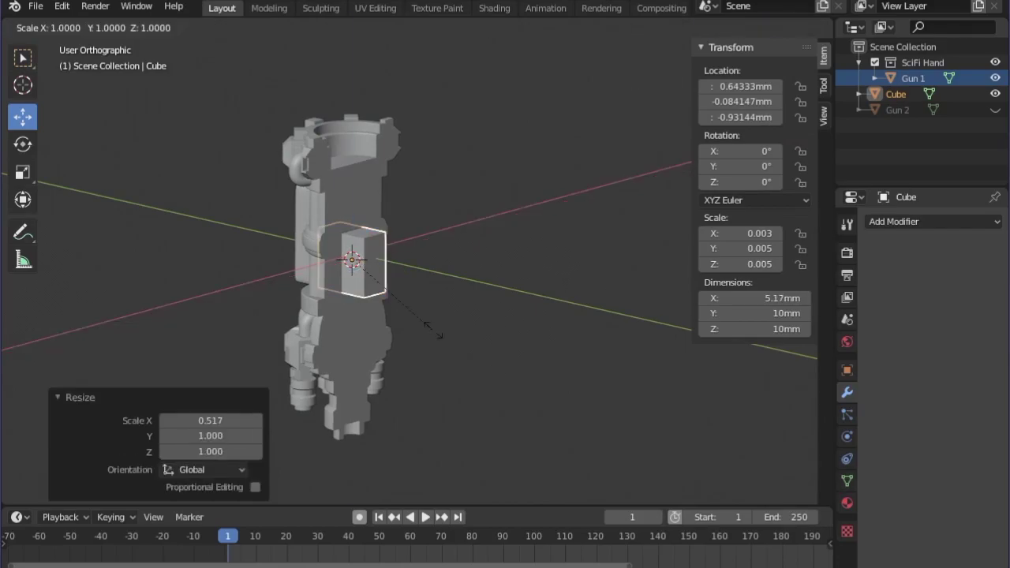
key(z)
click(496, 415)
middle_drag(496, 415, 593, 452)
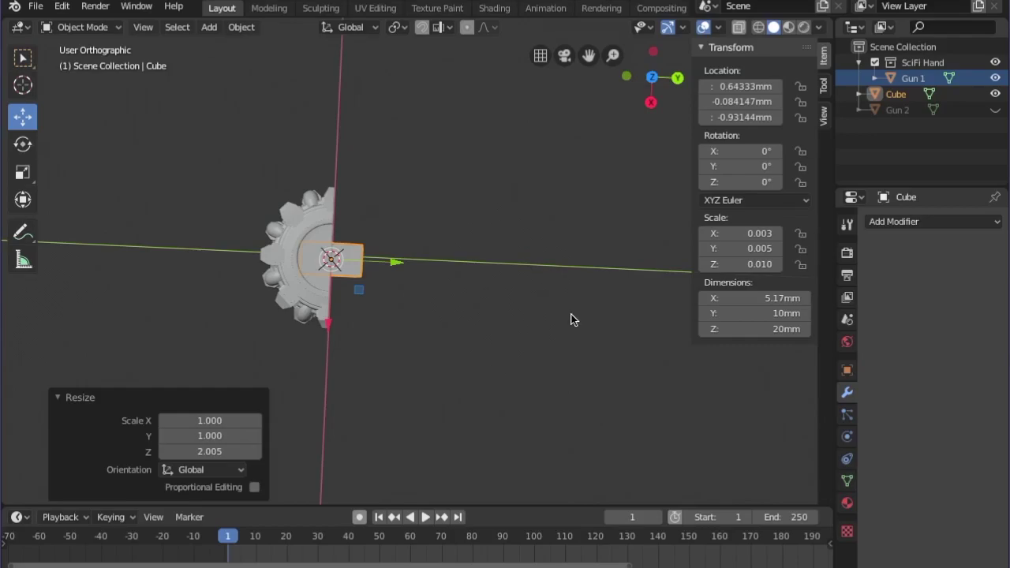
Set the cube's Y dimension to 8 mm and its X dimension to 5 mm
click(780, 313)
text(8)
key(Return)
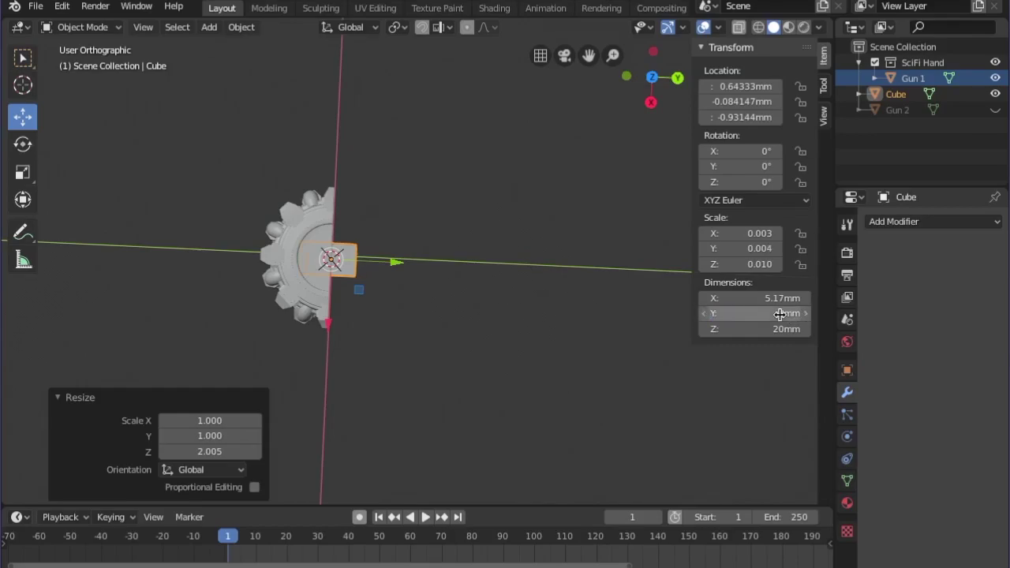
click(790, 298)
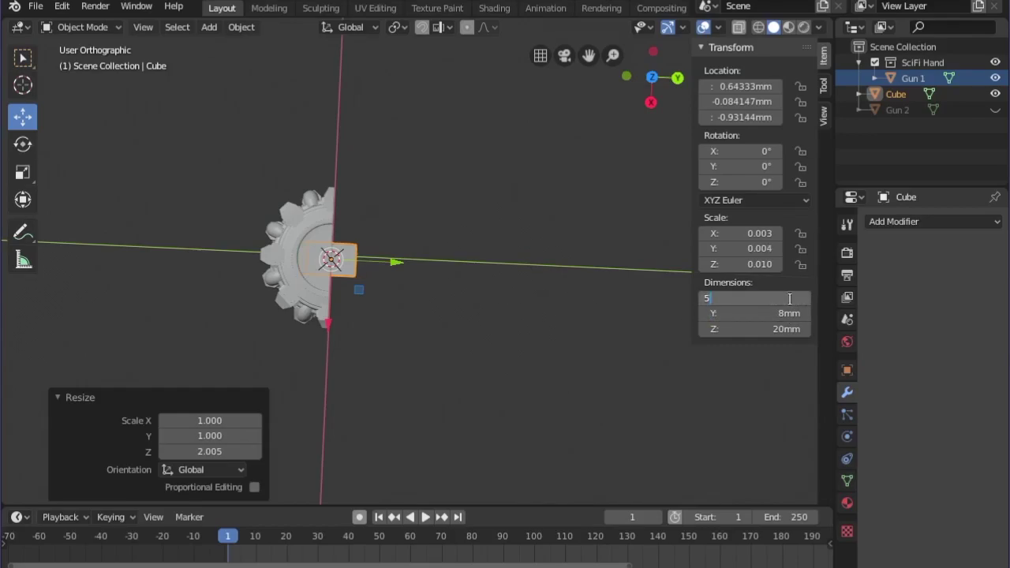
text(5)
key(Return)
middle_drag(547, 386, 615, 264)
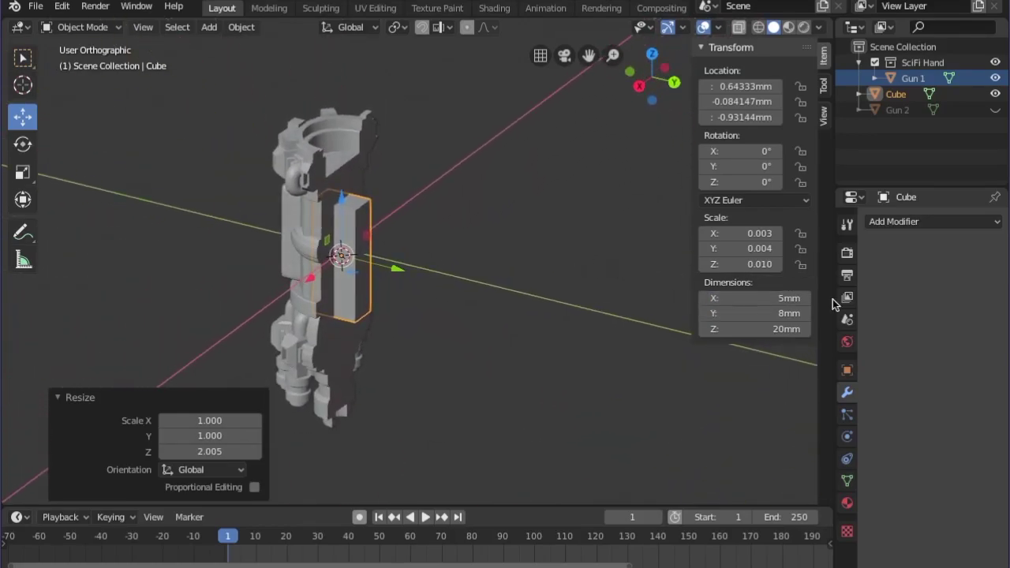
click(722, 298)
text(8)
key(Return)
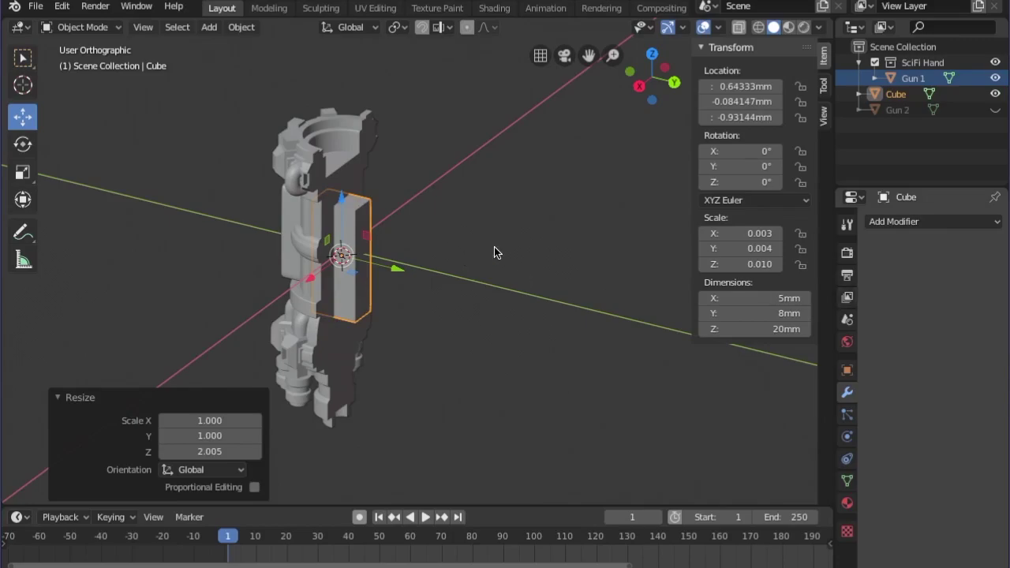
Enlarge the cube for clearance by setting its dimensions to X 5.15 mm, Y 8.15 mm and Z 20.1 mm
click(779, 297)
text(5.15)
key(Tab)
text(8.15)
key(Tab)
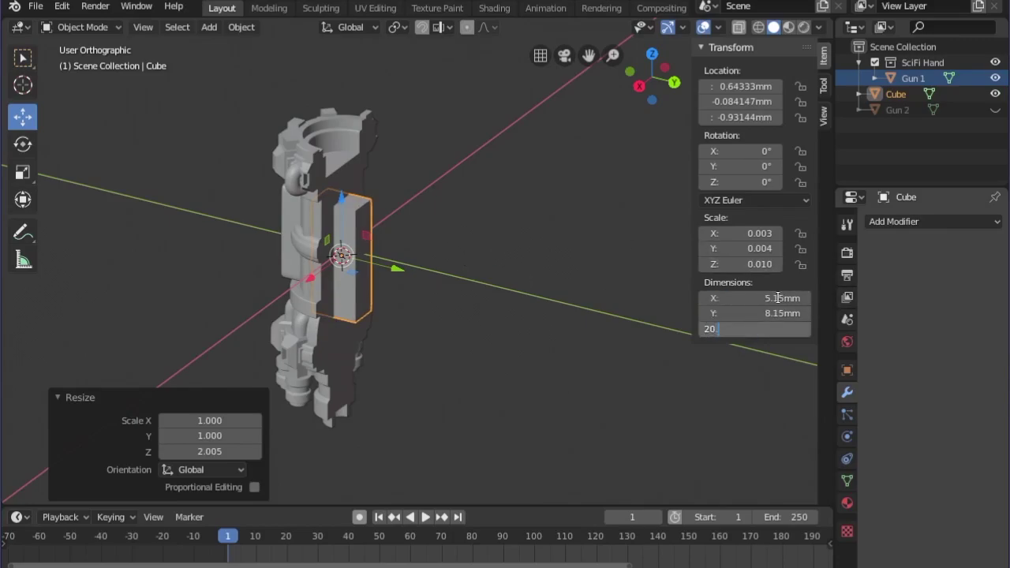
text(.1)
key(Return)
Cut a slot into Gun 1 by applying a Boolean Difference modifier with the cube as the object
click(379, 372)
click(345, 363)
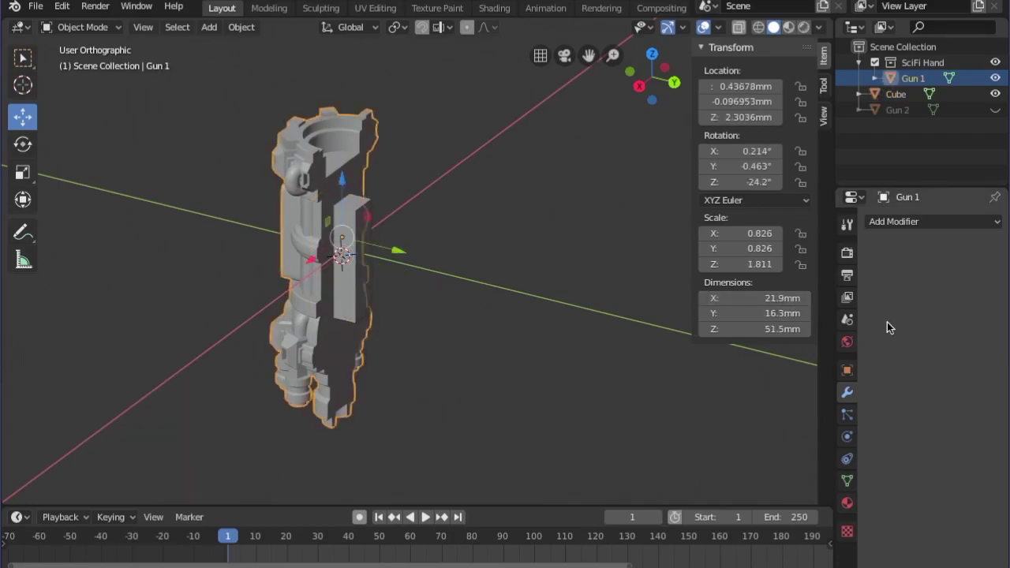
click(932, 222)
click(684, 292)
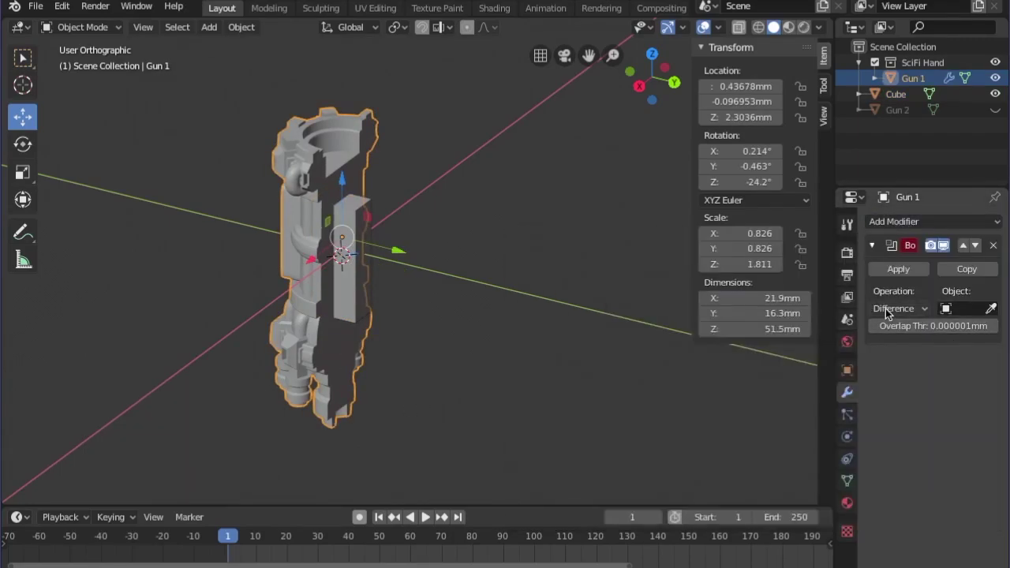
click(991, 308)
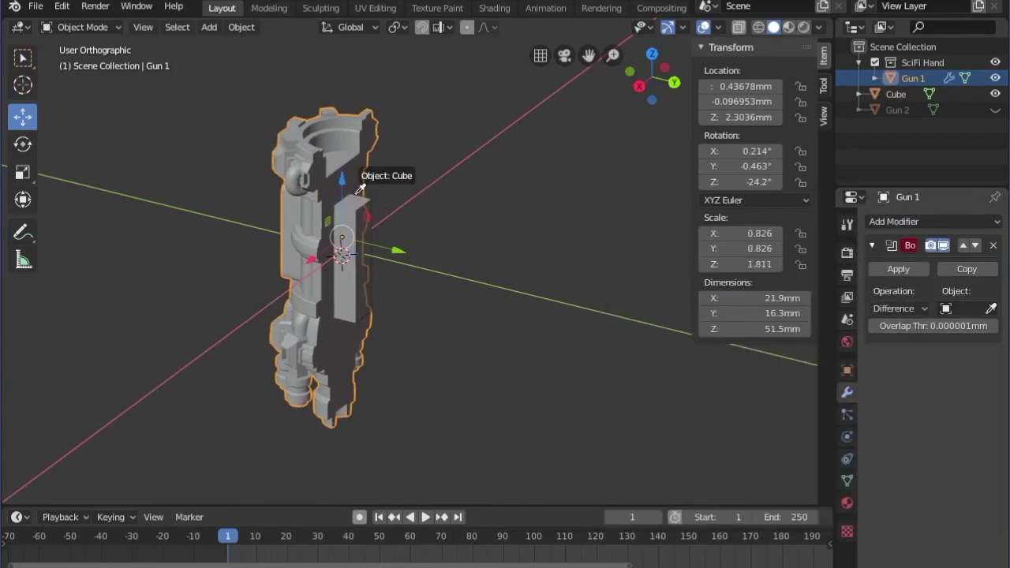
click(453, 228)
click(898, 269)
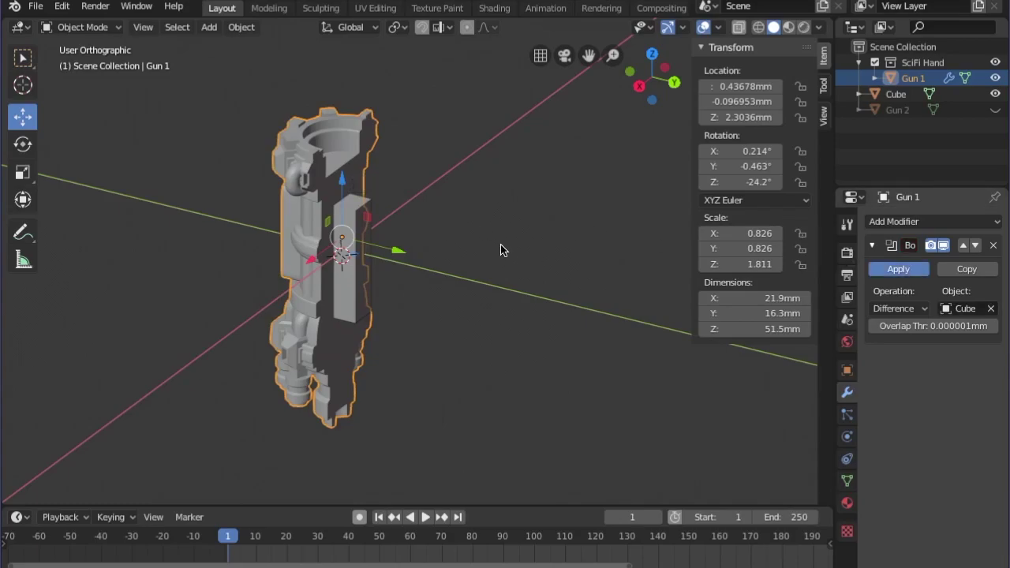
Rename the cube as Key and hide it to expose the slot in Gun 1
click(349, 302)
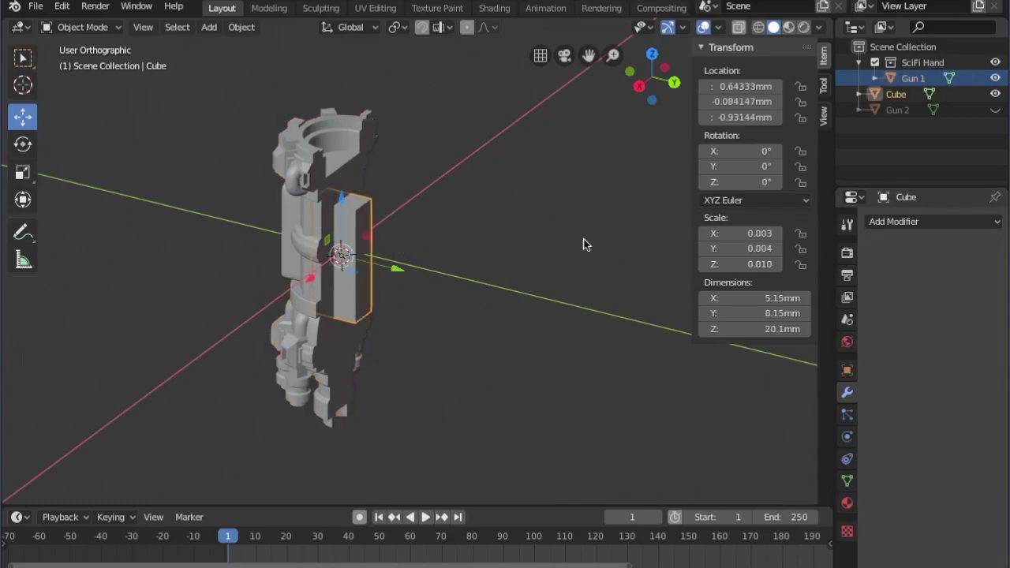
double_click(900, 94)
text(Key)
key(Return)
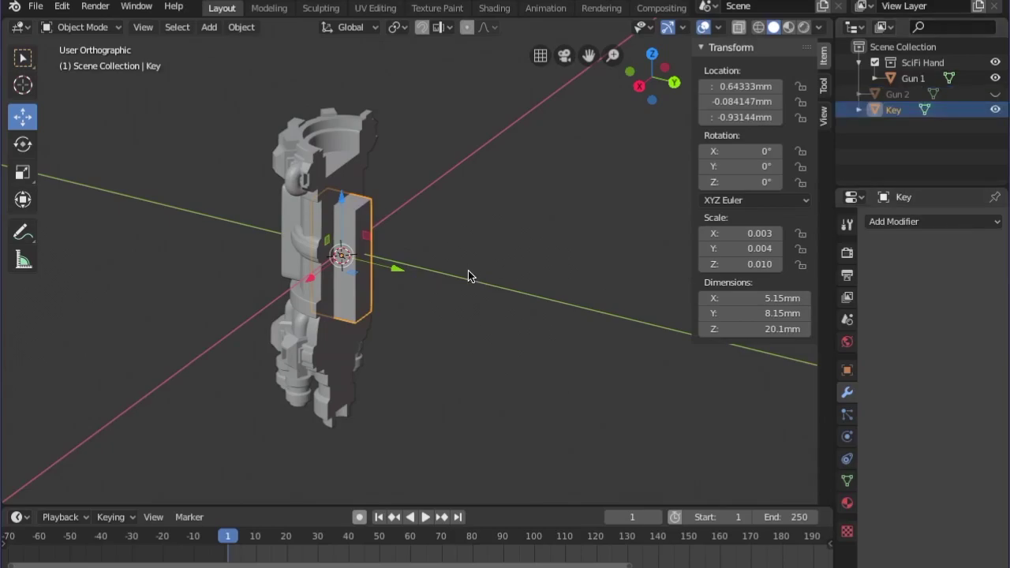
key(h)
mouse_move(435, 271)
middle_down()
mouse_move(416, 227)
mouse_move(435, 267)
middle_up()
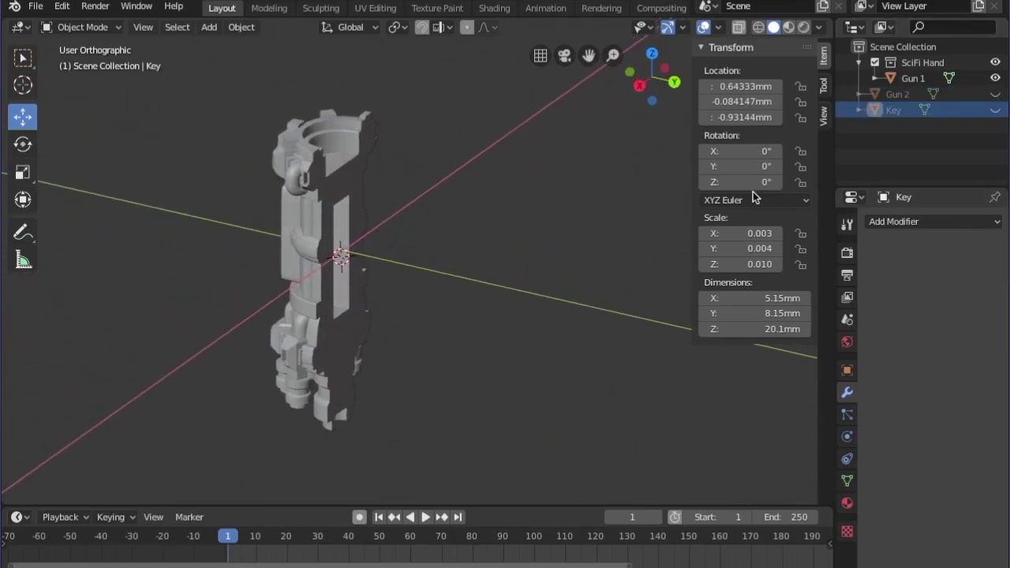
Hide Gun 1 and unhide both Gun 2 and the Key
click(995, 78)
click(995, 94)
click(996, 110)
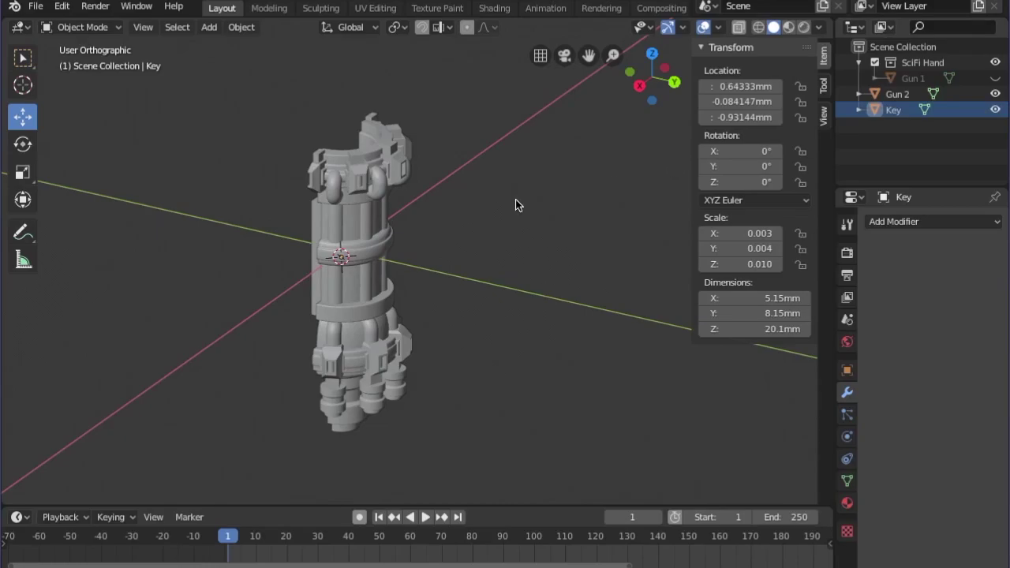
Cut the key slot into Gun 2 by applying a Boolean Difference modifier with the Key as the object
middle_drag(514, 205, 455, 270)
click(378, 229)
click(932, 222)
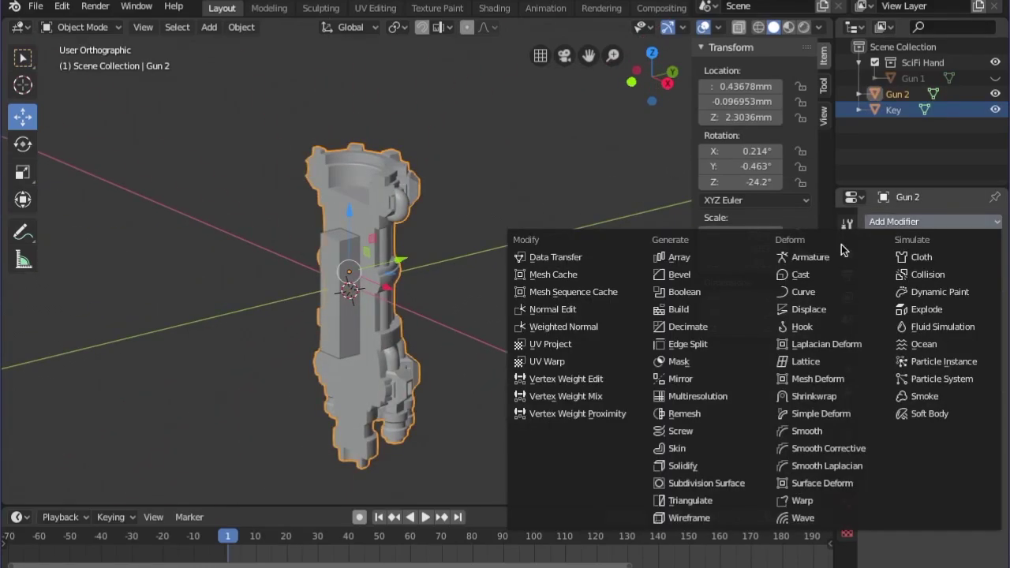
click(705, 292)
click(992, 308)
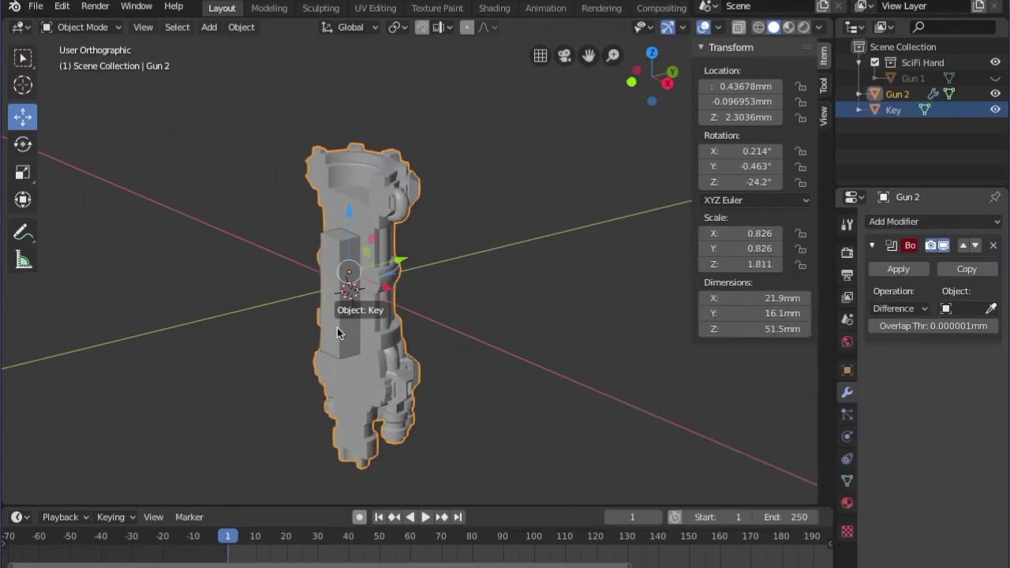
click(904, 271)
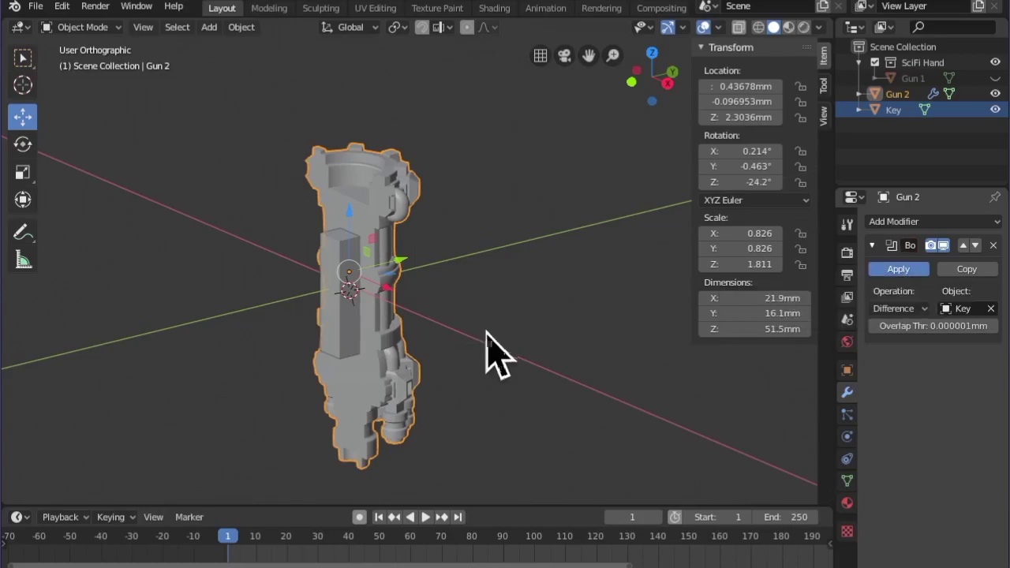
click(898, 270)
Reduce the Key to its final dimensions of X 5 mm, Y 8 mm and Z 20 mm
click(894, 110)
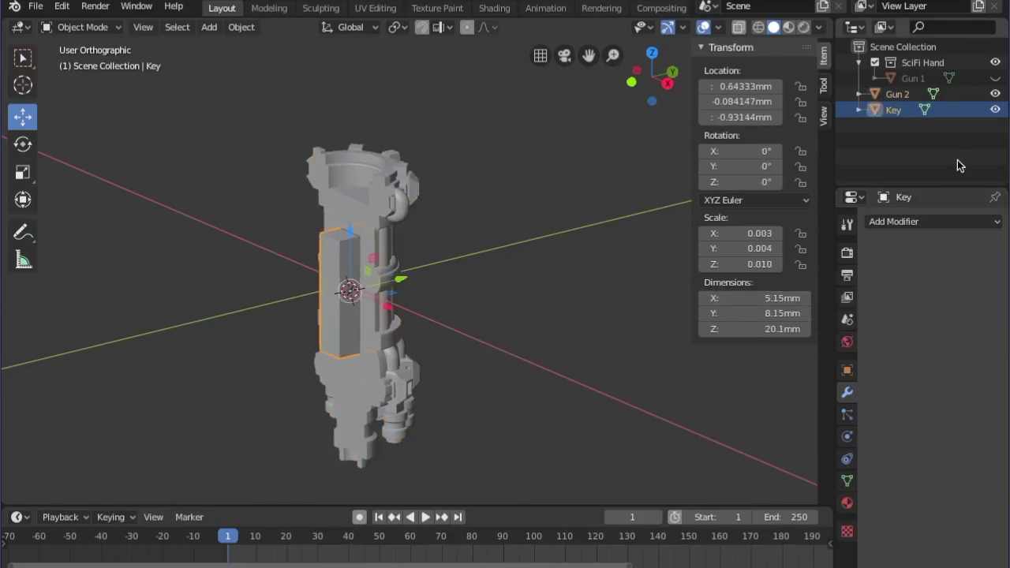
click(762, 297)
text(5)
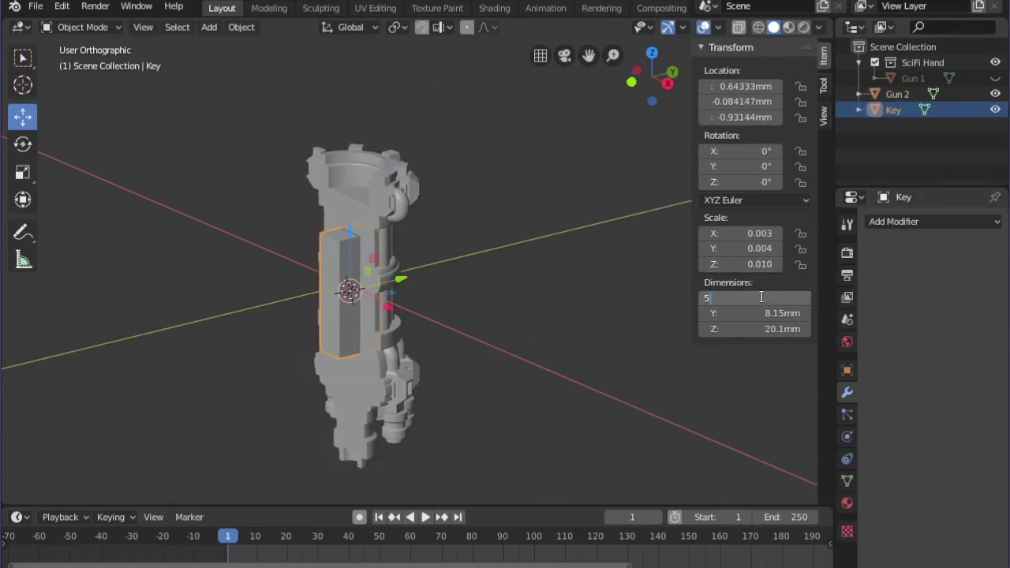
key(Tab)
text(8)
key(Tab)
text(20)
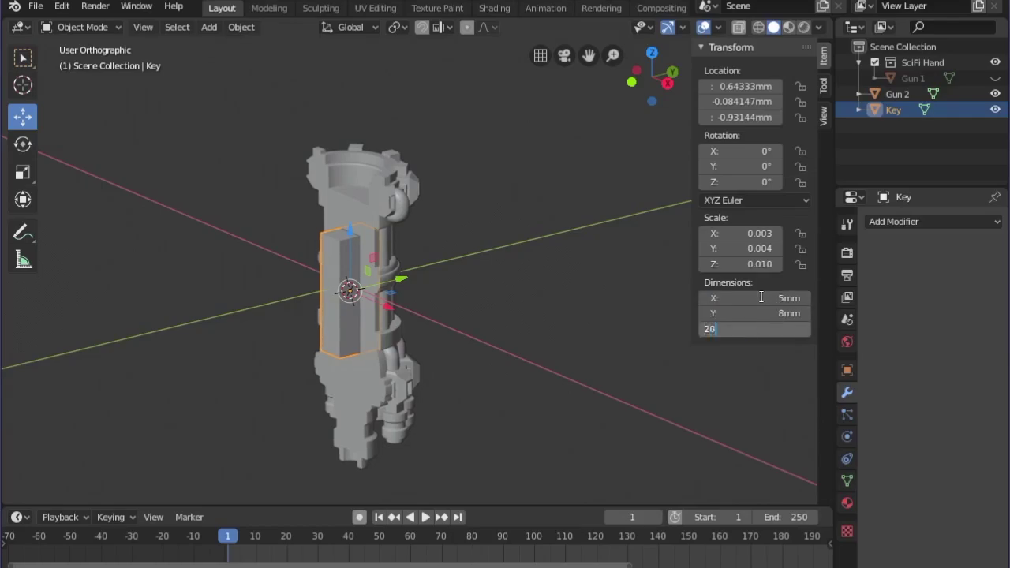
key(Return)
Examine from several angles how the resized Key sits in the slot on Gun 2's flat face
click(545, 311)
middle_drag(545, 313, 487, 300)
scroll(486, 299, up, 4)
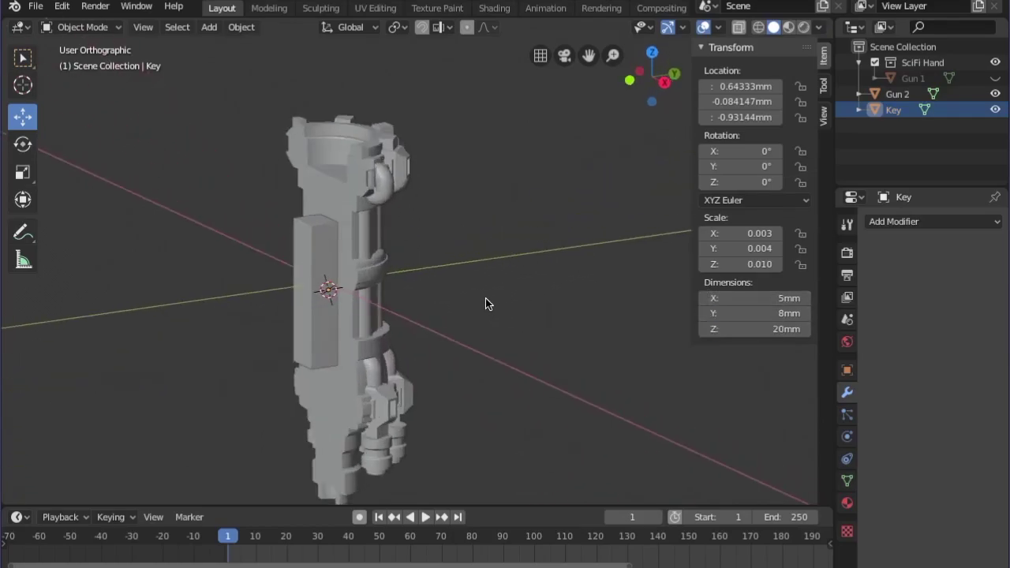
click(236, 275)
scroll(332, 256, up, 1)
middle_drag(236, 275, 274, 272)
scroll(332, 256, up, 5)
scroll(324, 274, down, 11)
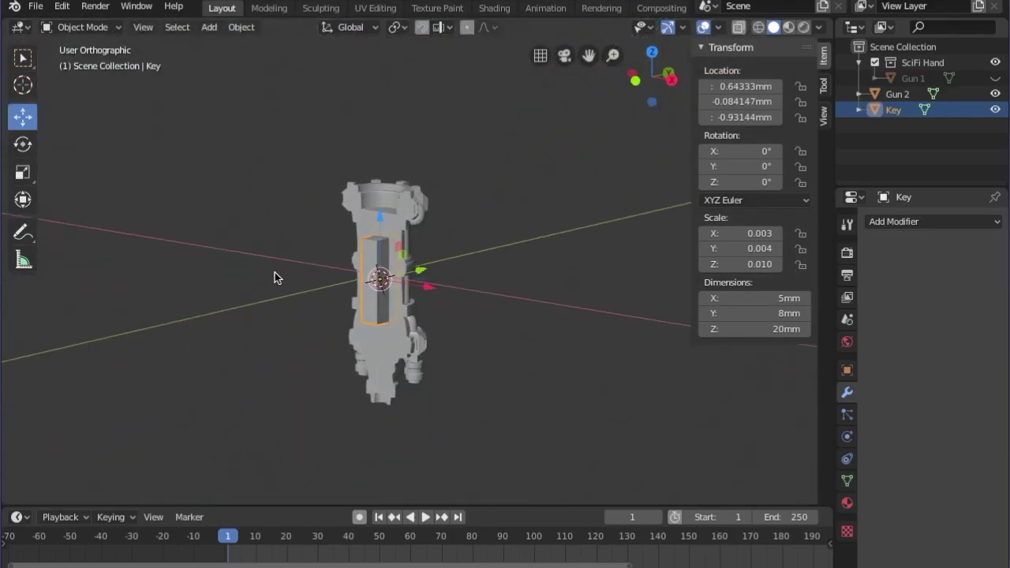
Unhide Gun 1 and delete both Gun 1 and the Key, leaving only Gun 2 in the scene
click(996, 78)
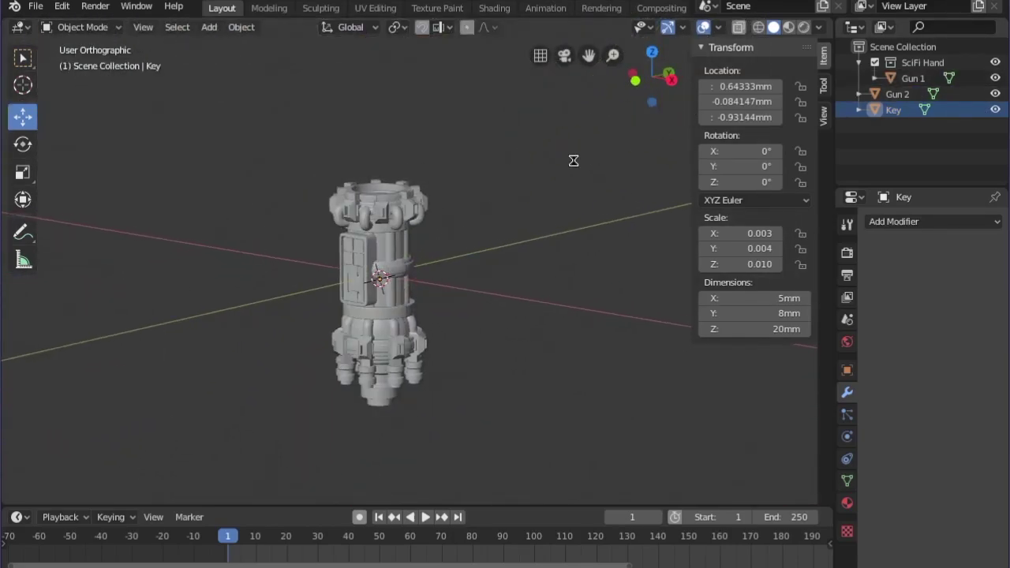
middle_drag(579, 154, 521, 166)
click(332, 274)
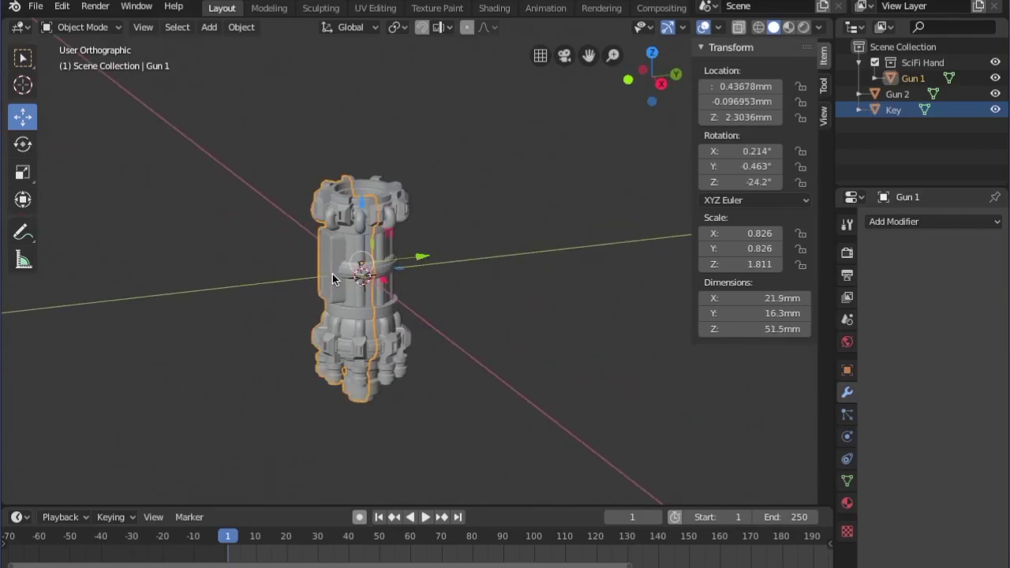
key(x)
click(412, 254)
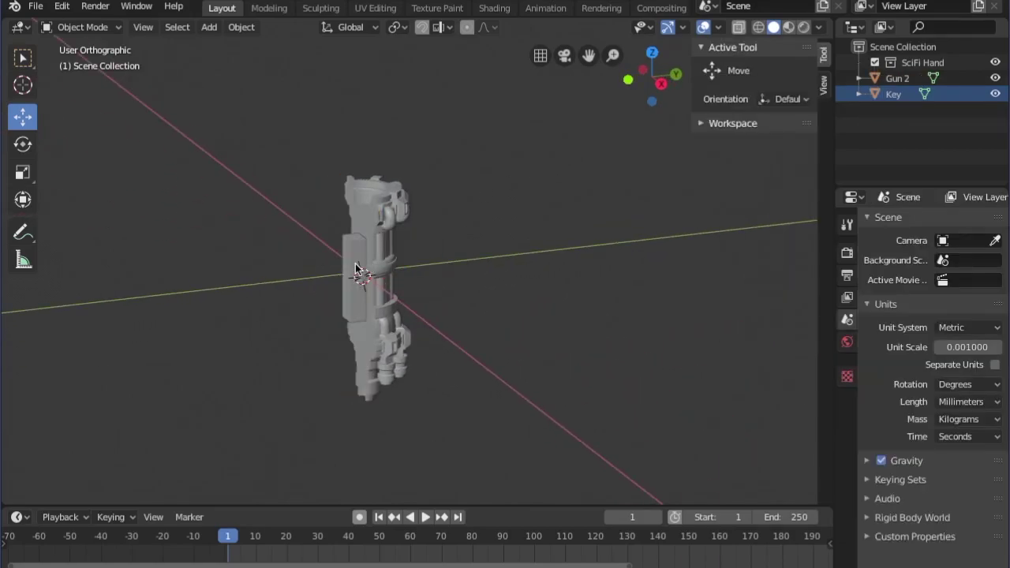
click(355, 266)
key(x)
click(355, 266)
Rotate Gun 2 by -90° in the right view and move it down about 2.21 mm towards the ground plane
click(378, 245)
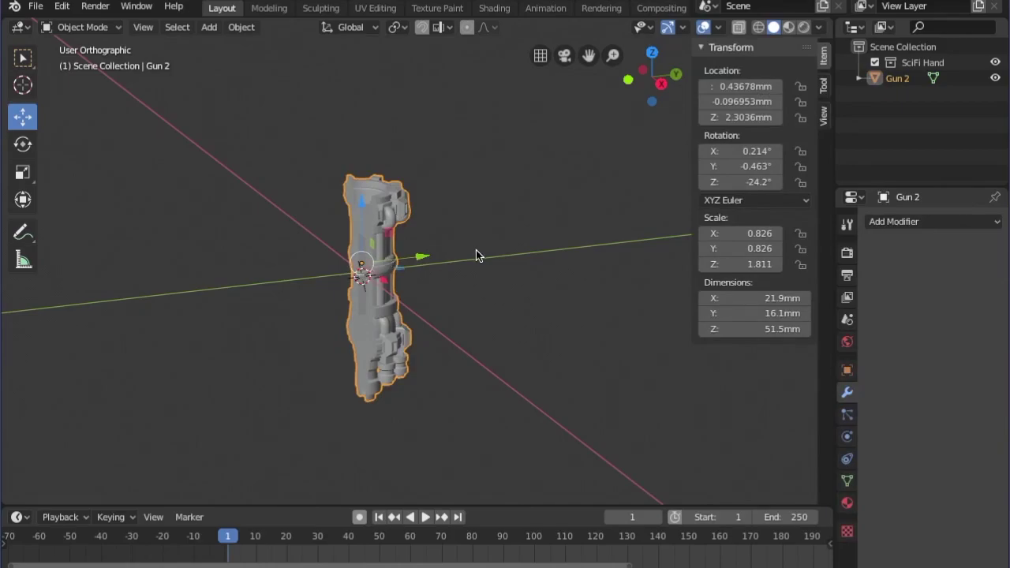
key(KP_1)
key(KP_3)
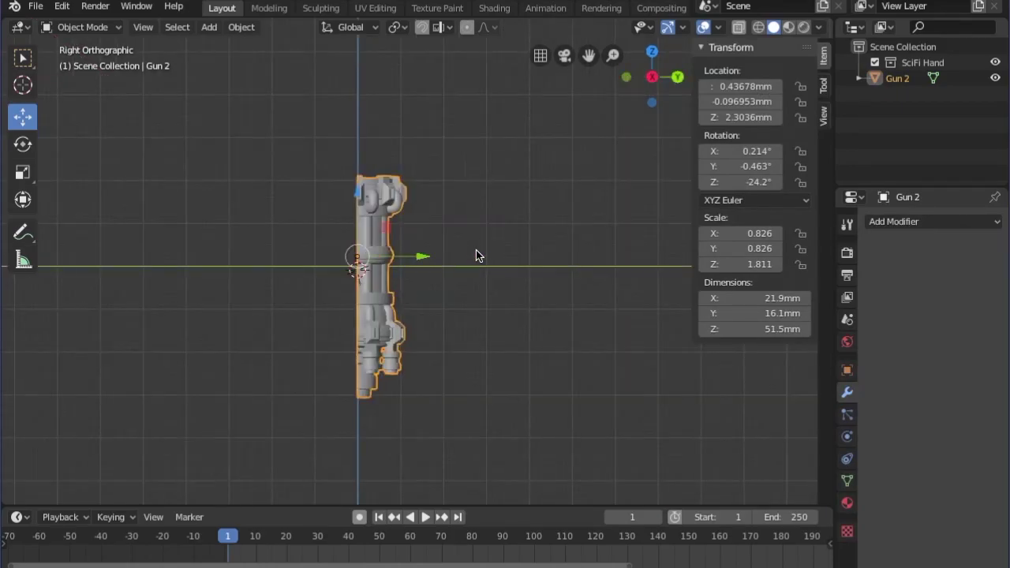
text(r-90)
key(Return)
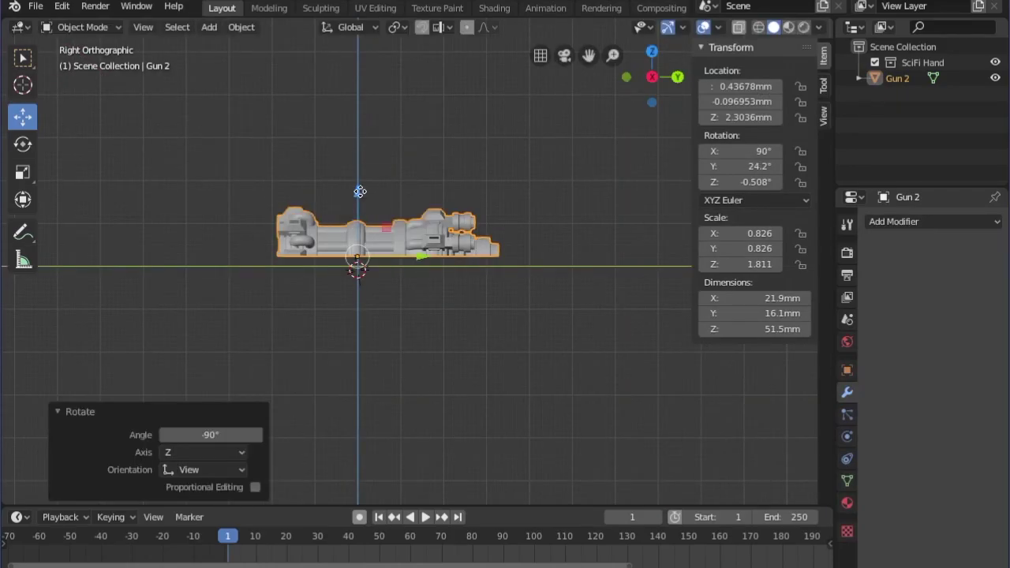
drag(360, 191, 536, 201)
Rotate Gun 2 by 90° in the top view and set its flat face on the ground plane in the front view
key(KP_7)
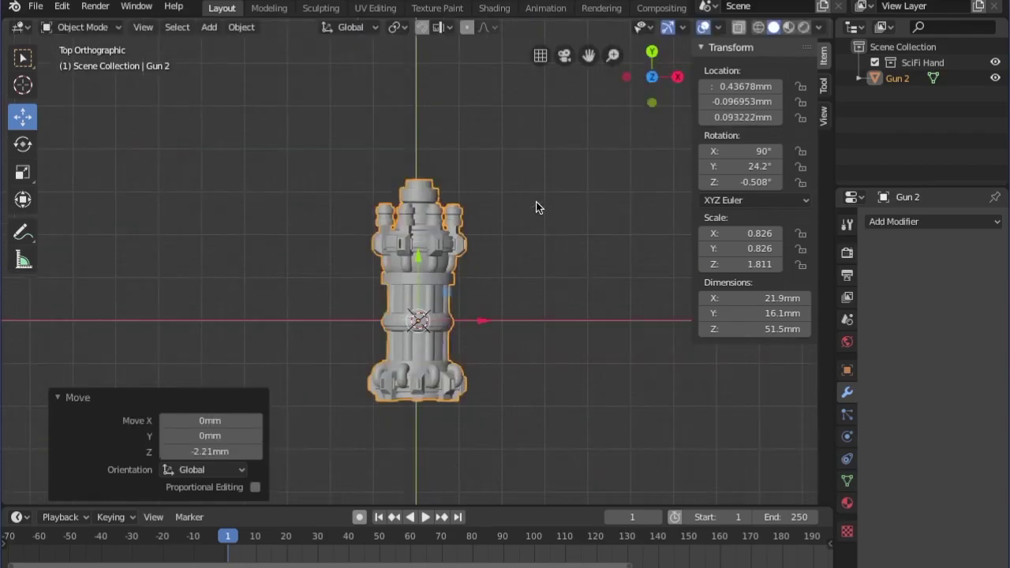
text(90)
key(Return)
key(KP_1)
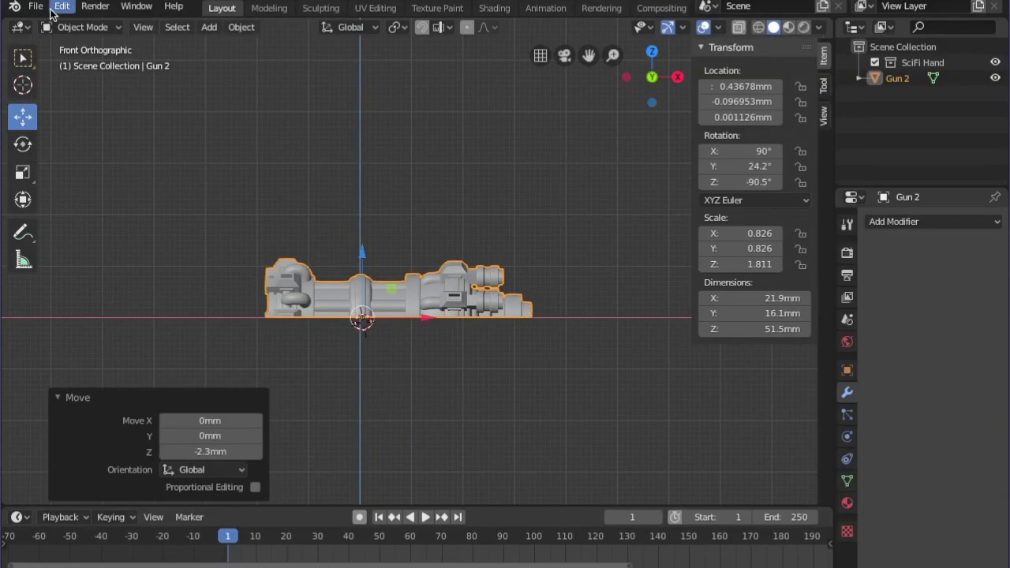
Save the file containing Gun 2 and reopen the recent file CyberGirl Gun Joined1.blend
click(36, 7)
click(73, 111)
click(36, 6)
mouse_move(95, 55)
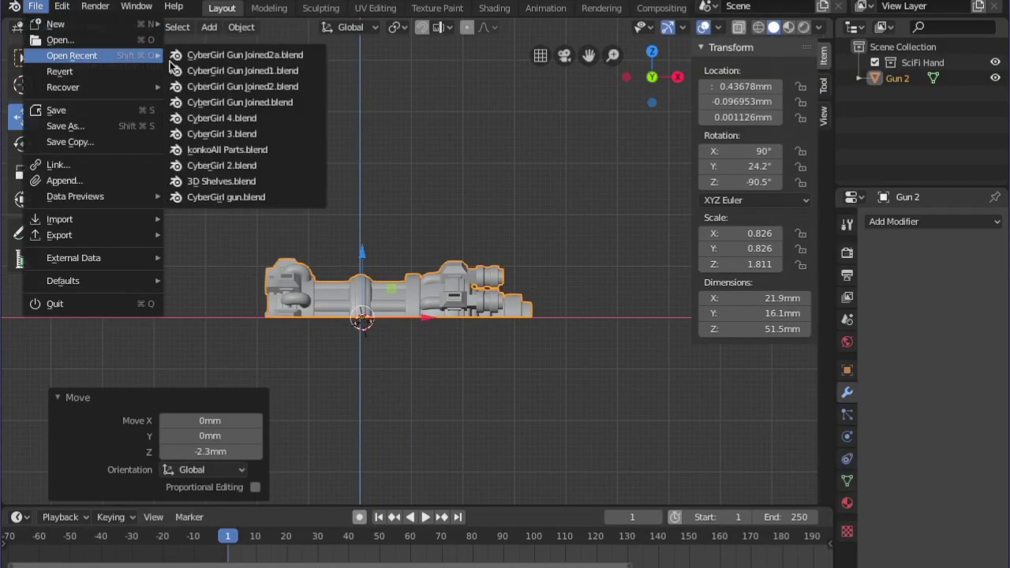
click(291, 71)
Unhide Gun 1 and delete both Gun 1 and Gun 2, leaving only the Key in the scene
middle_drag(442, 334, 410, 309)
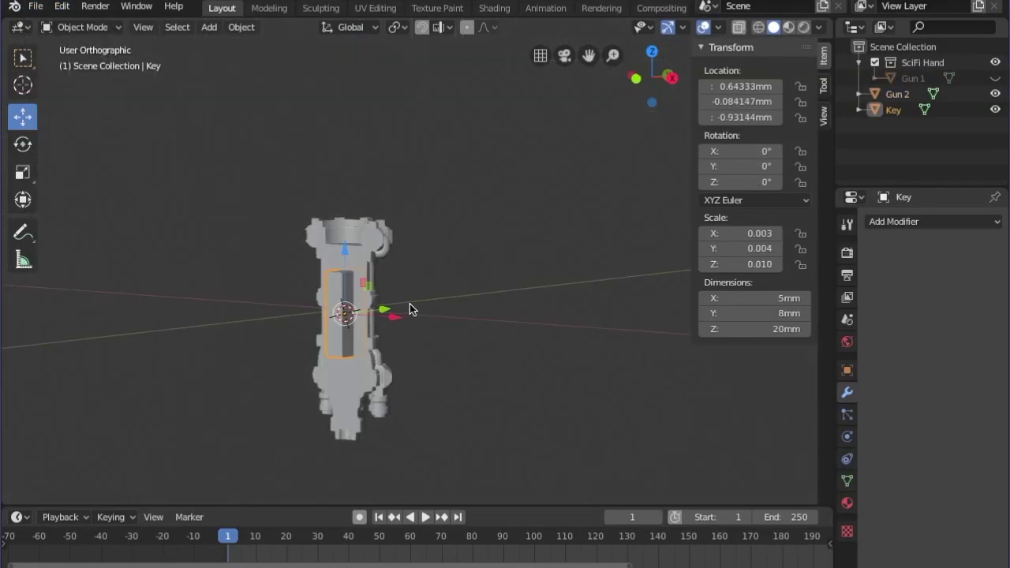
click(995, 78)
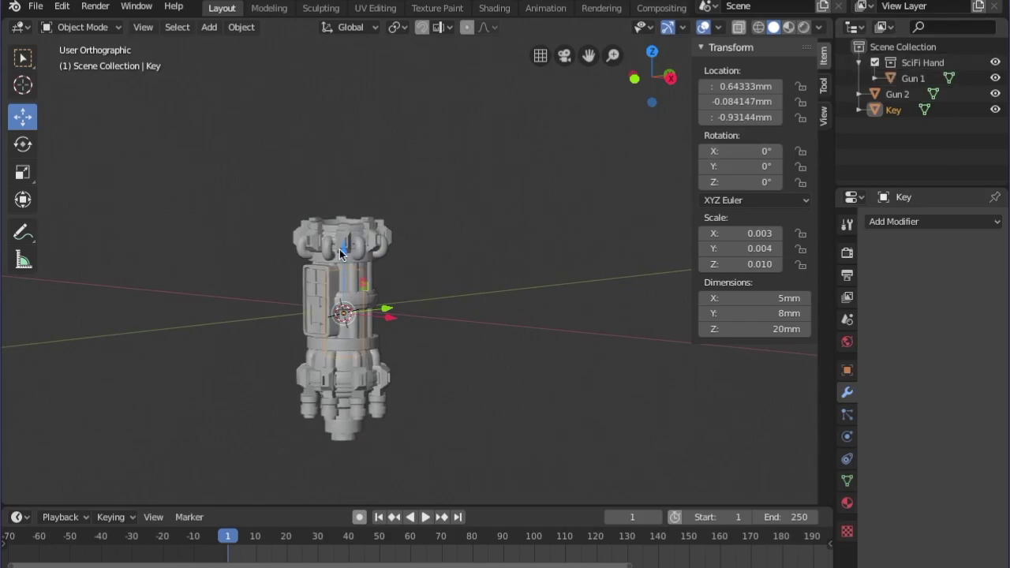
click(300, 247)
key(x)
click(300, 246)
click(376, 248)
key(x)
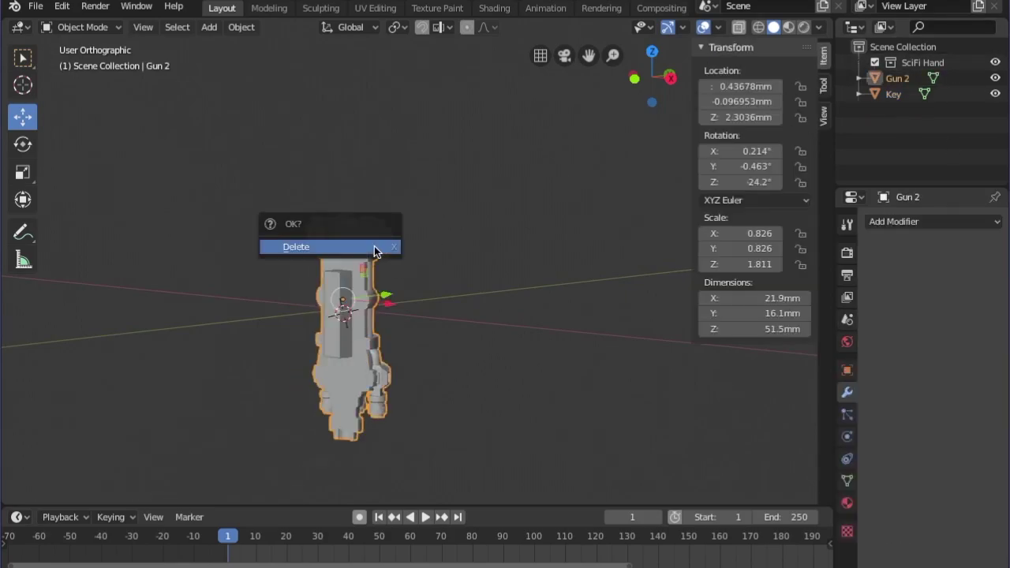
click(377, 247)
Lay the Key flat by rotating it -90° in the front view and raise it about 3.32 mm onto the ground plane
click(339, 344)
key(KP_1)
text(r)
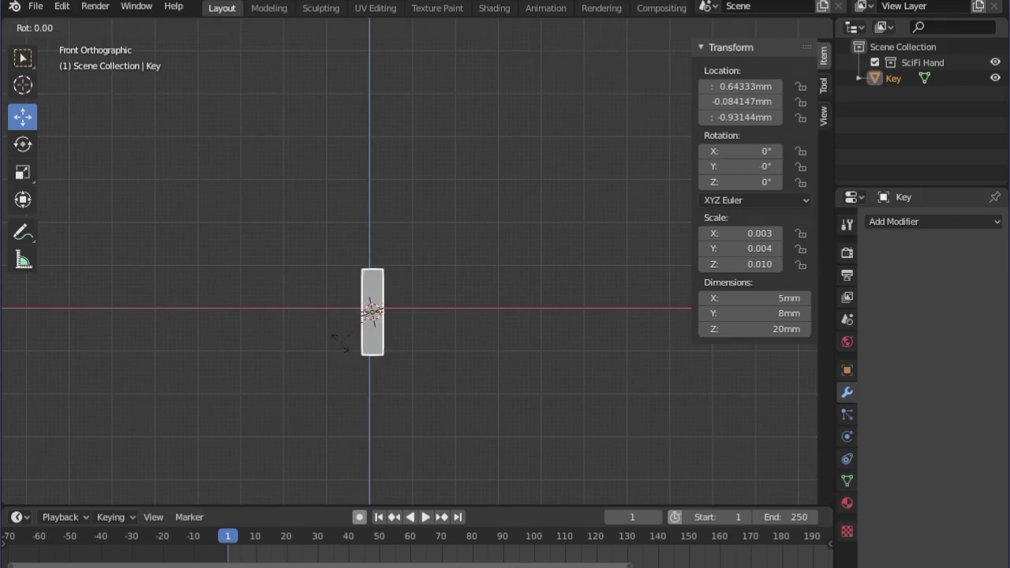
text(-90)
key(Return)
drag(374, 250, 372, 232)
Save the Key scene as a new file named CyberGirl Gunkey.blend
click(37, 7)
click(83, 120)
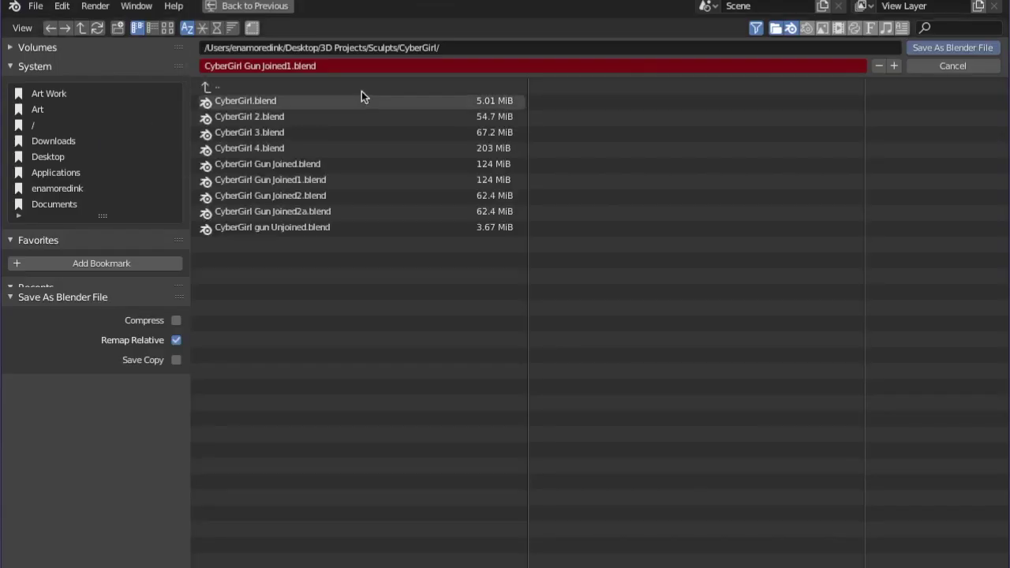
drag(260, 67, 292, 68)
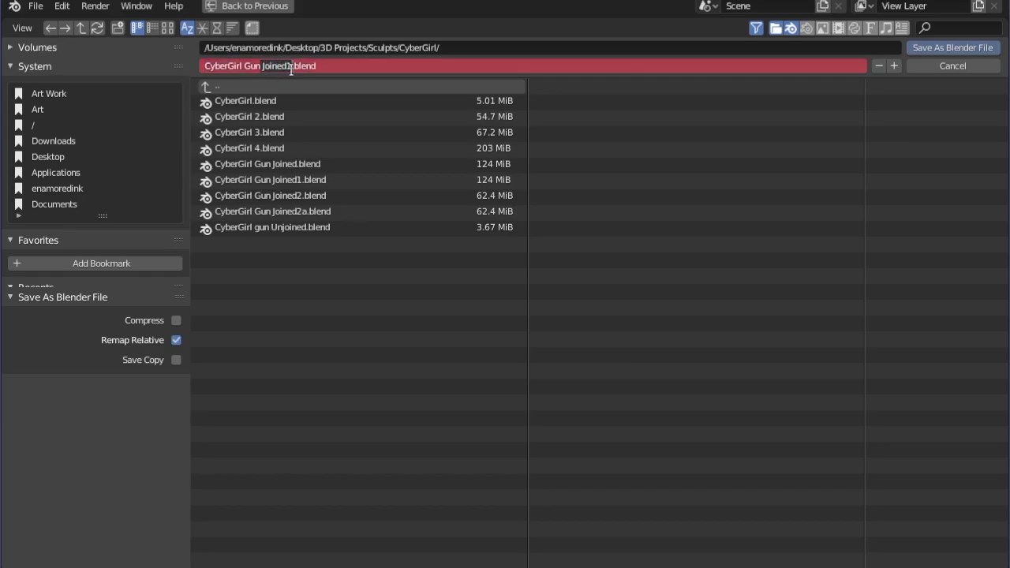
text(key)
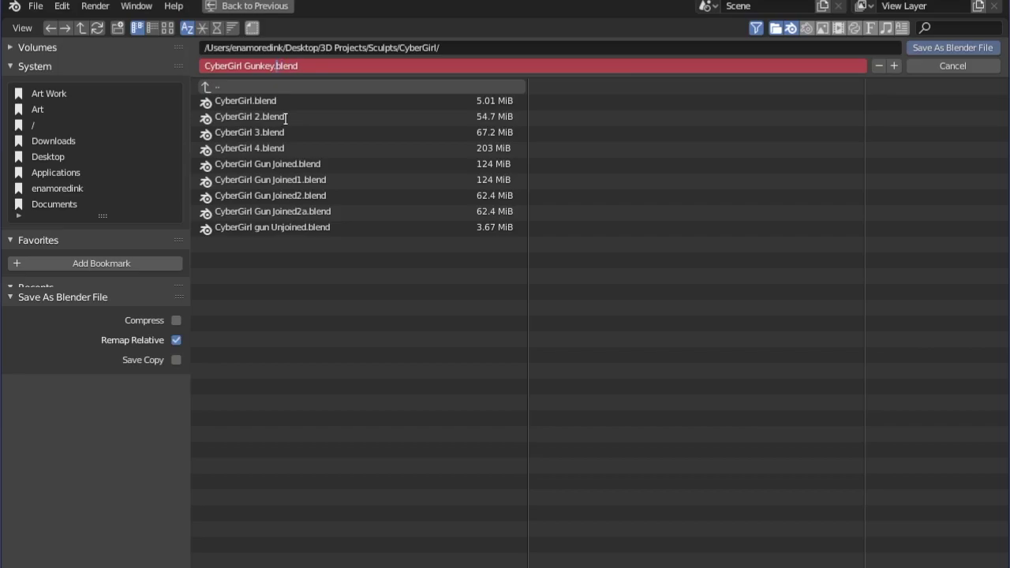
click(971, 47)
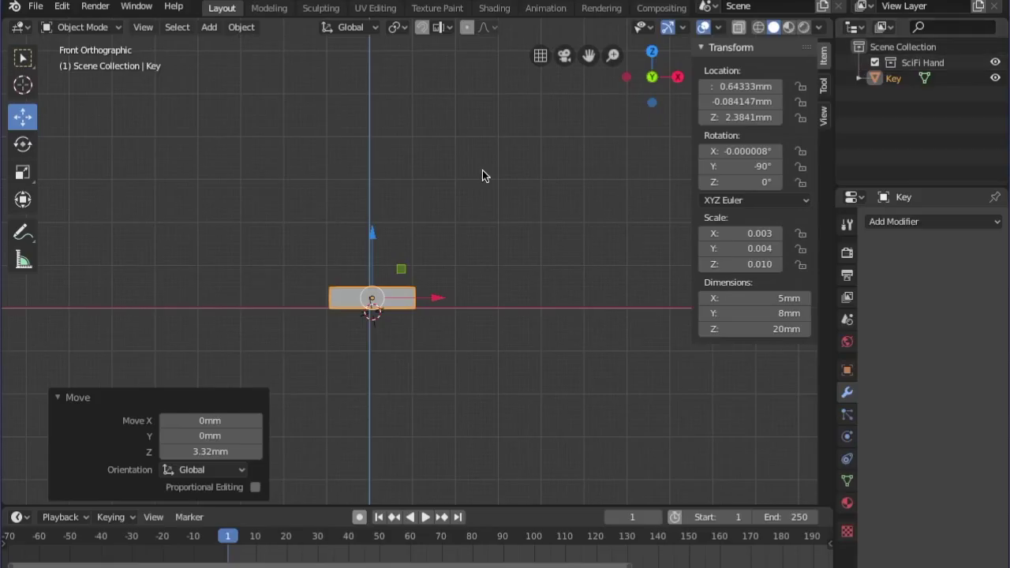
Reopen the recent file CyberGirl Gun Joined1.blend containing both gun halves and the Key
click(36, 6)
mouse_move(63, 52)
click(289, 73)
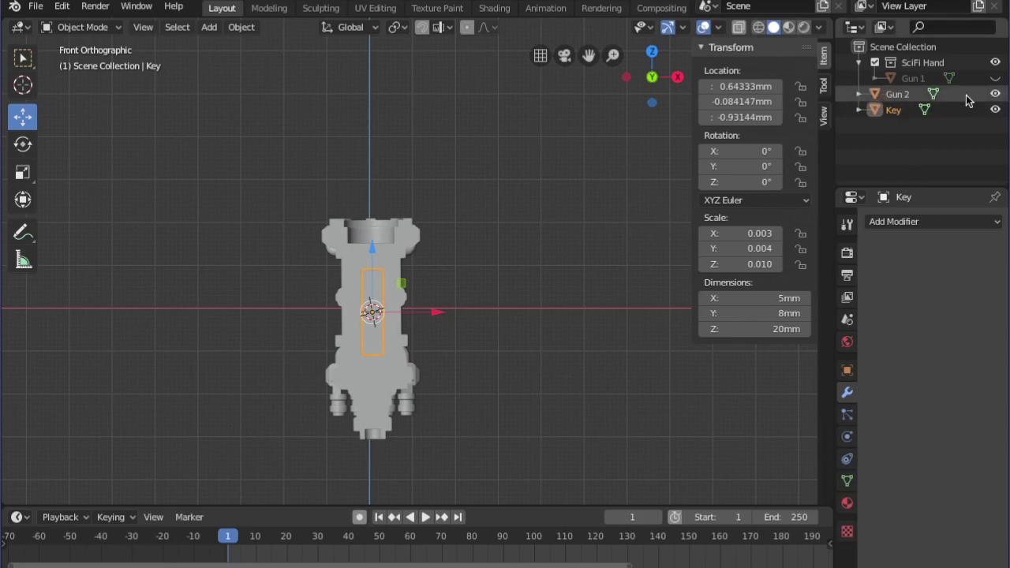
Unhide Gun 1 and delete Gun 2 and the Key, leaving only Gun 1 in the scene
click(995, 79)
middle_drag(687, 153, 415, 231)
click(412, 233)
key(x)
click(413, 228)
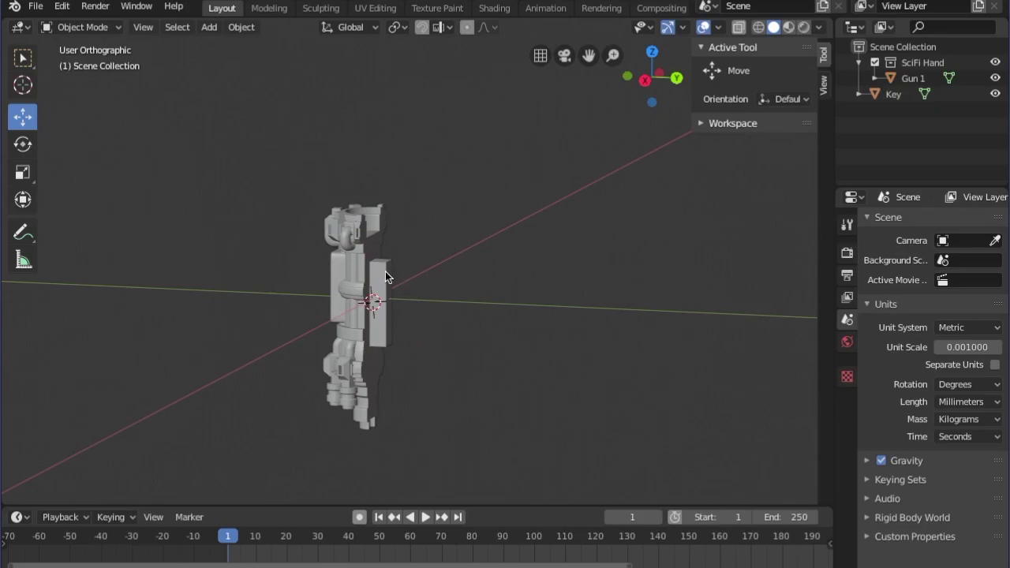
click(388, 276)
key(x)
click(387, 276)
Lay Gun 1 down by rotating it 90° in the right view and turn it another 90° in the top view
click(343, 269)
key(KP_3)
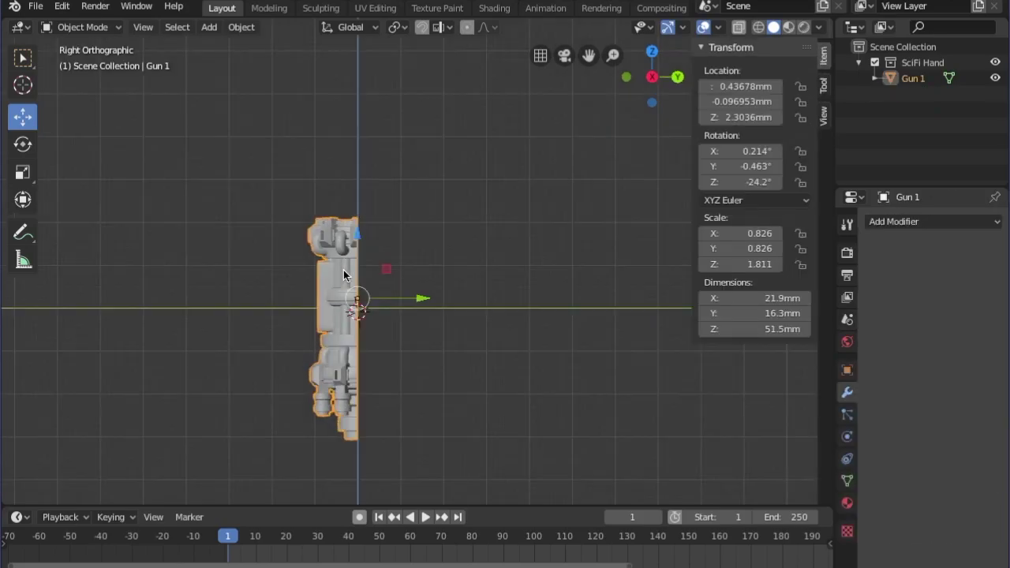
key(KP_1)
key(KP_3)
text(r)
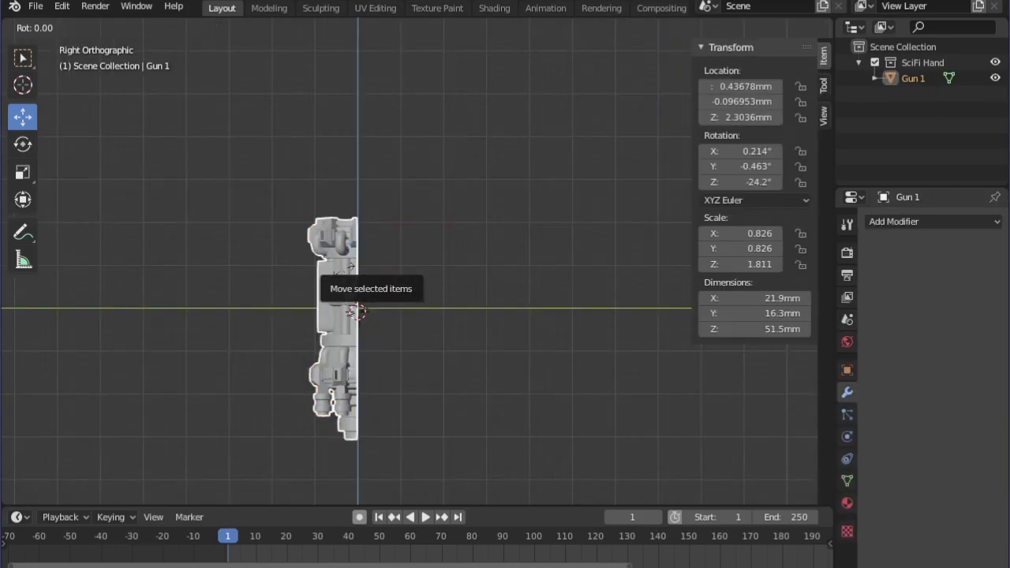
text(90)
key(Return)
key(KP_7)
text(r)
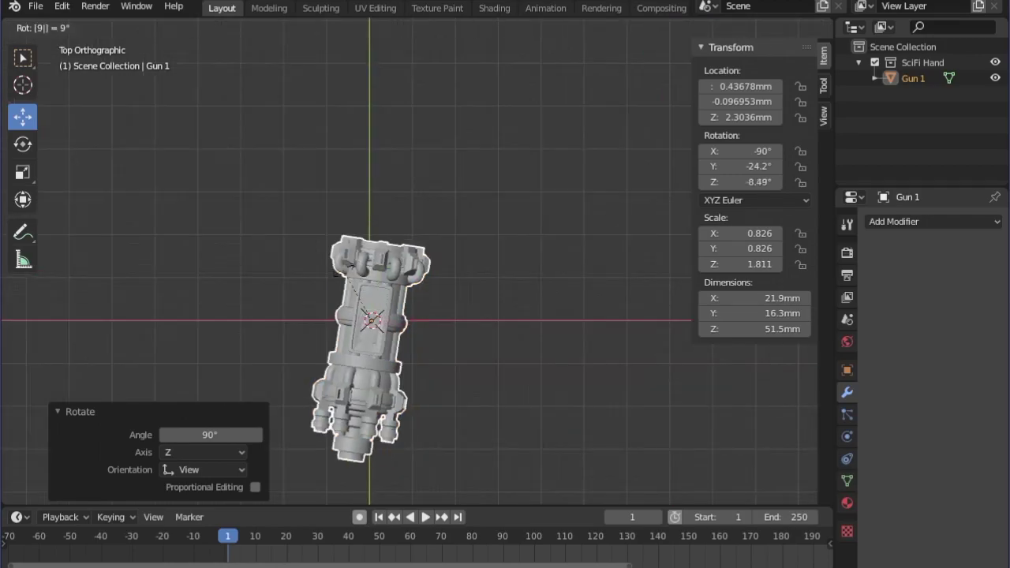
text(90)
key(Return)
Lower Gun 1 onto the ground plane and shift it about 4.6 mm along X
key(KP_1)
drag(373, 235, 371, 244)
drag(443, 305, 450, 305)
click(464, 304)
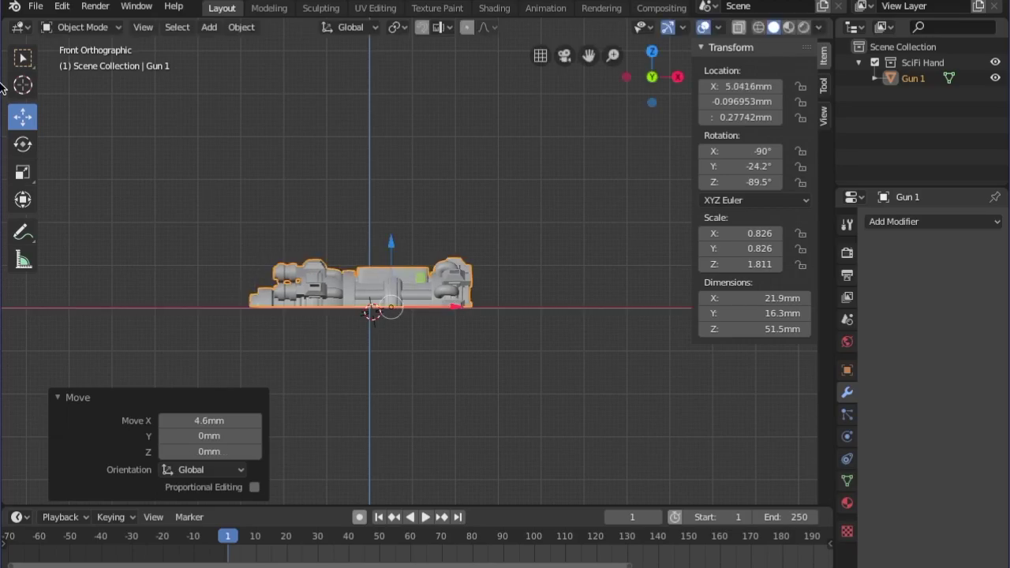
Save the file containing Gun 1 and start a new file
click(35, 6)
click(83, 110)
click(36, 6)
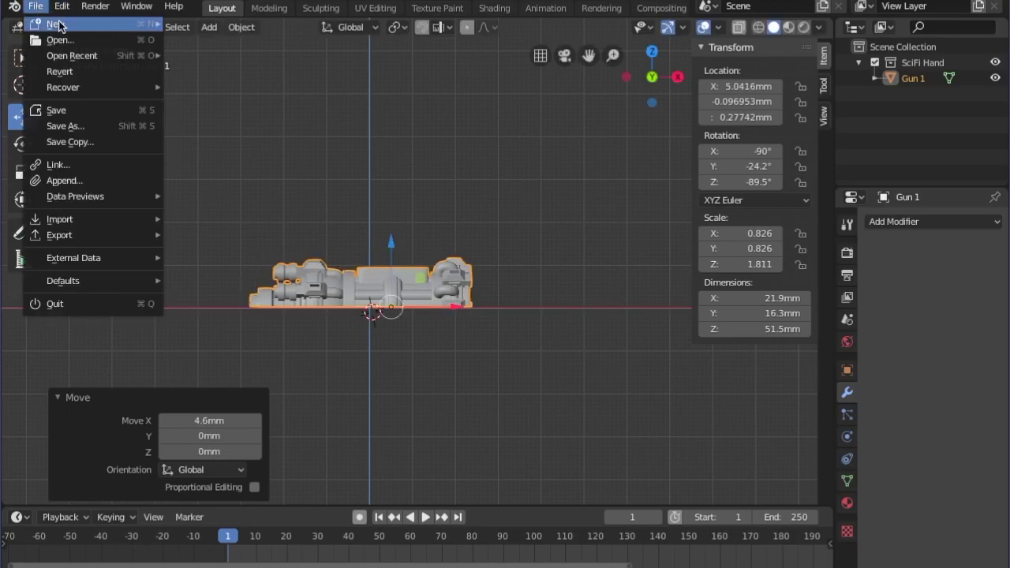
mouse_move(59, 24)
click(212, 21)
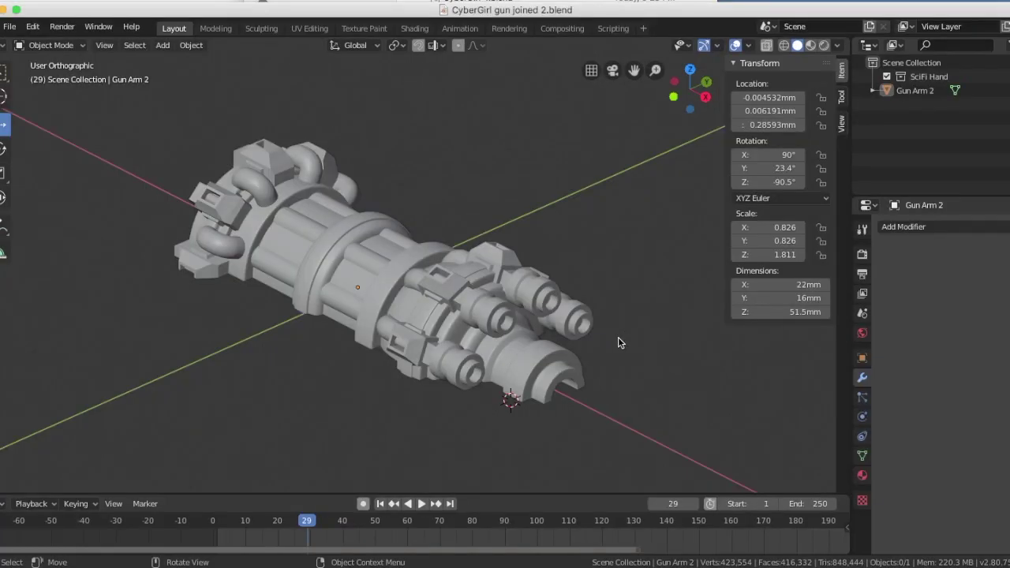
Examine the side and underside of Gun Arm 2 in CyberGirl gun joined 2.blend
middle_drag(621, 341, 435, 296)
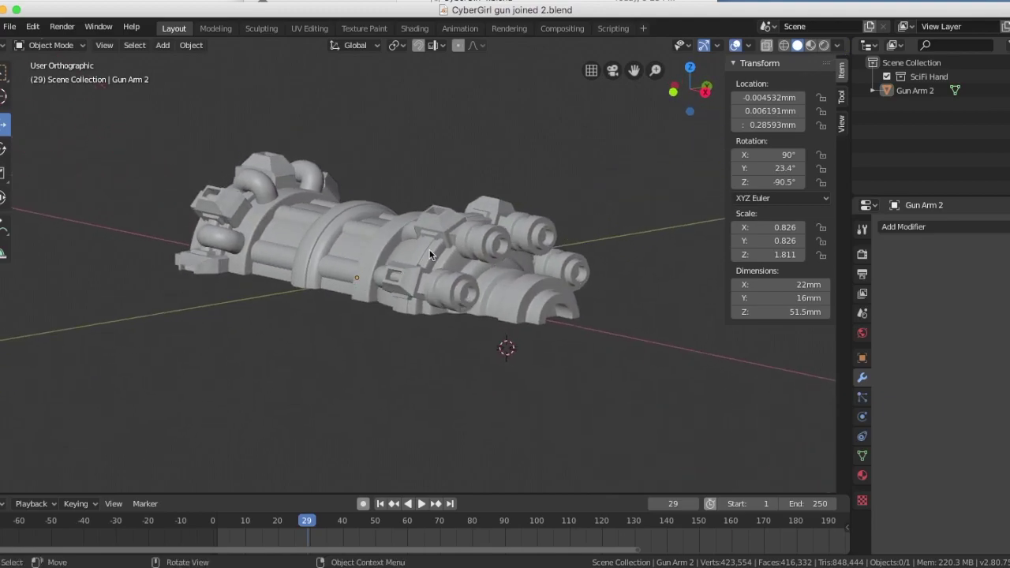
middle_drag(533, 296, 471, 208)
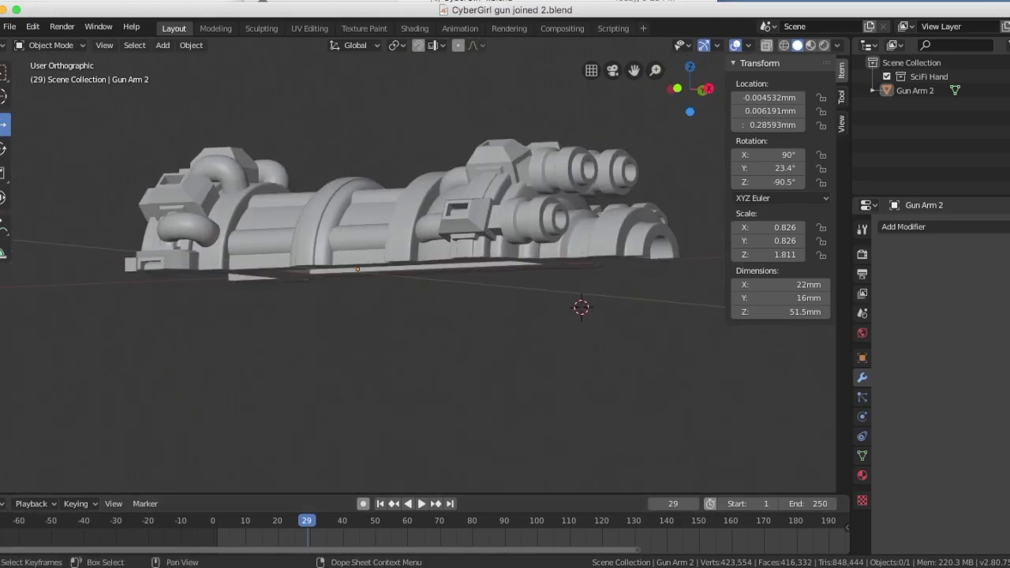
Switch to Ultimaker Cura and lower the layer preview to layer 11 to examine the gun half's slot and detached barrel layers
key(super+Tab)
middle_drag(394, 351, 391, 326)
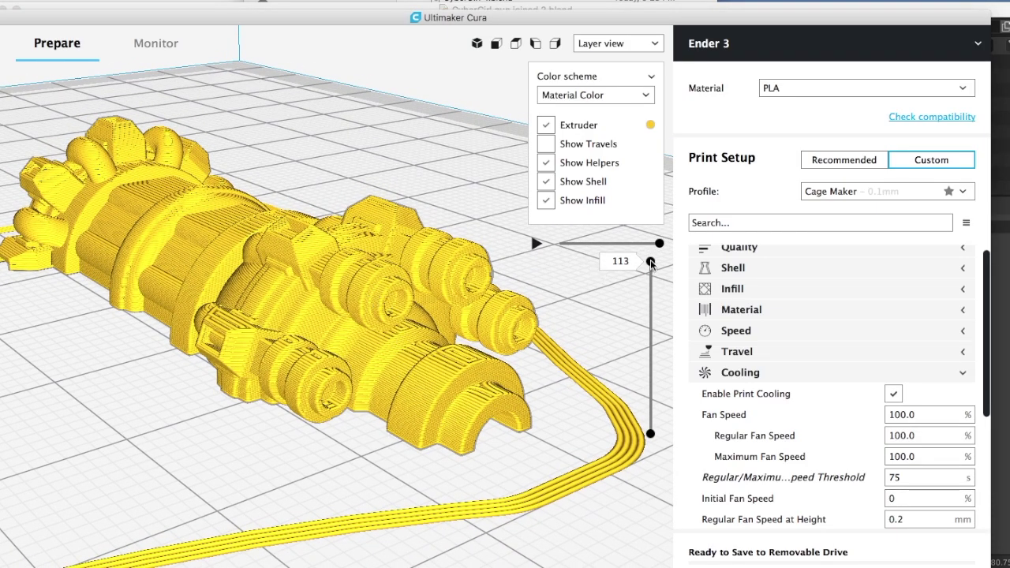
drag(651, 263, 655, 411)
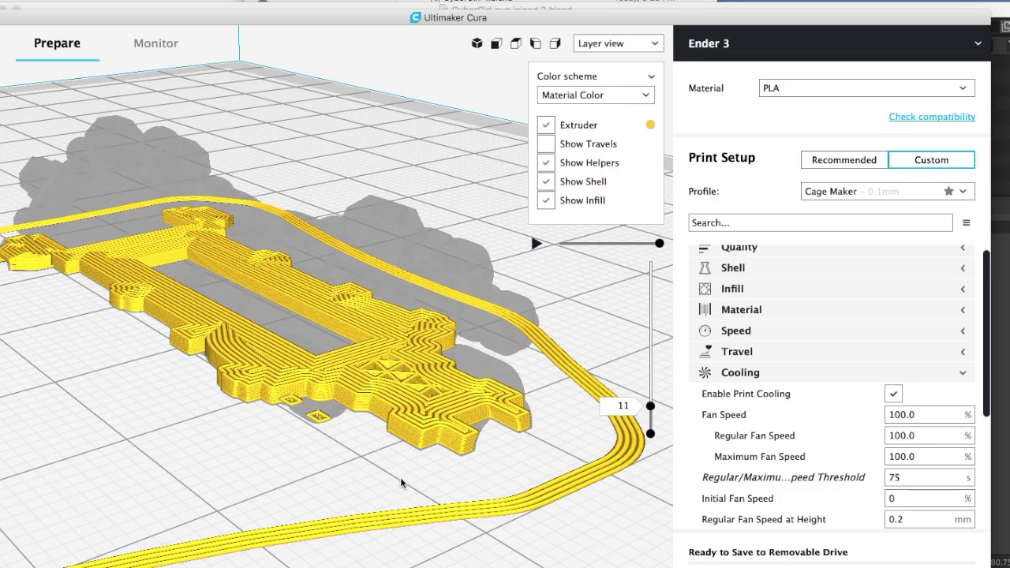
mouse_move(401, 483)
right_down()
mouse_move(411, 457)
mouse_move(406, 483)
mouse_move(346, 486)
mouse_move(384, 472)
right_up()
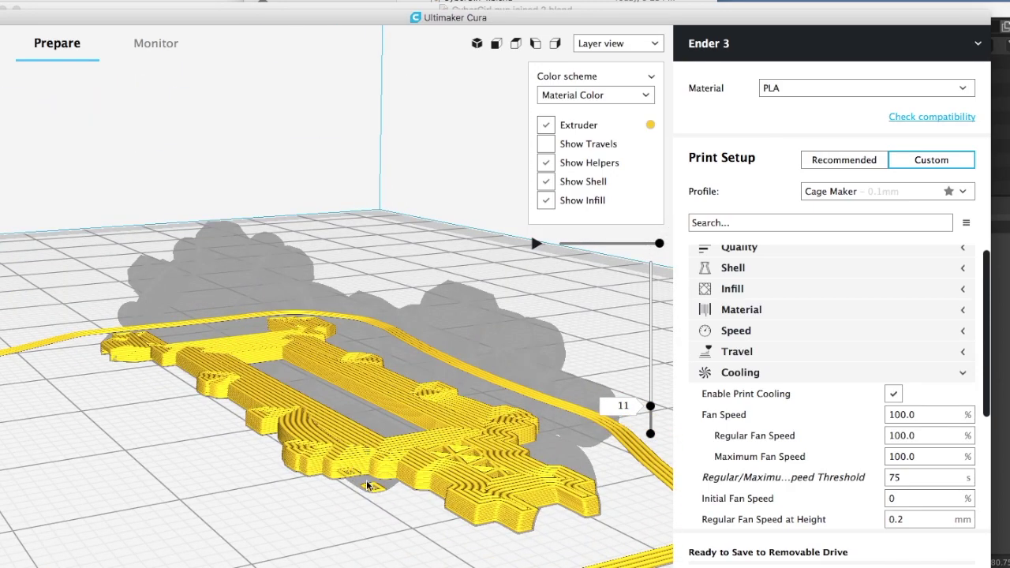
middle_drag(444, 496, 396, 454)
mouse_move(396, 453)
right_down()
mouse_move(392, 464)
mouse_move(427, 502)
mouse_move(465, 512)
mouse_move(388, 447)
right_up()
mouse_move(287, 315)
middle_down()
mouse_move(328, 335)
mouse_move(290, 315)
middle_up()
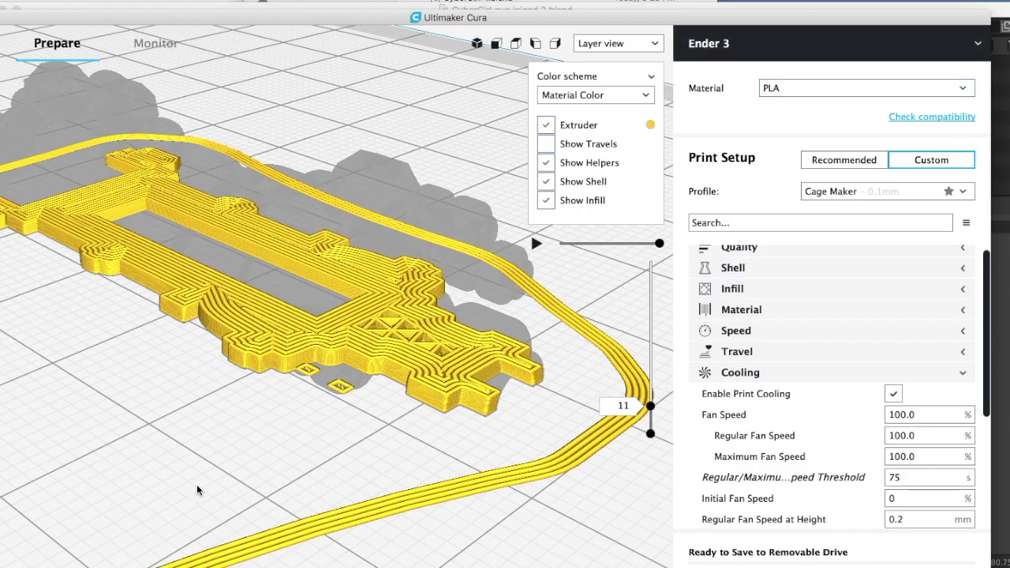
scroll(219, 440, up, 6)
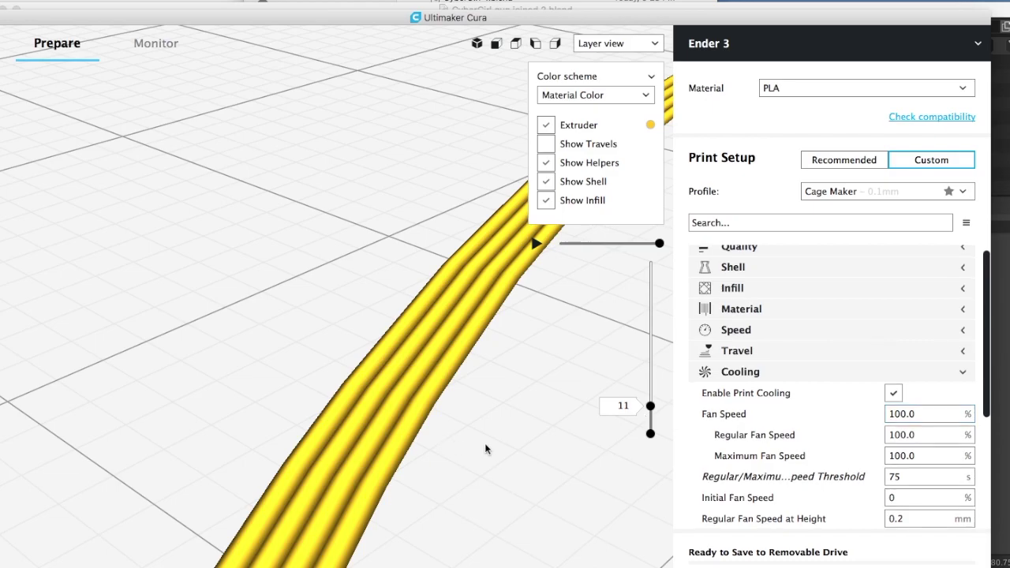
scroll(484, 449, down, 6)
scroll(435, 434, up, 5)
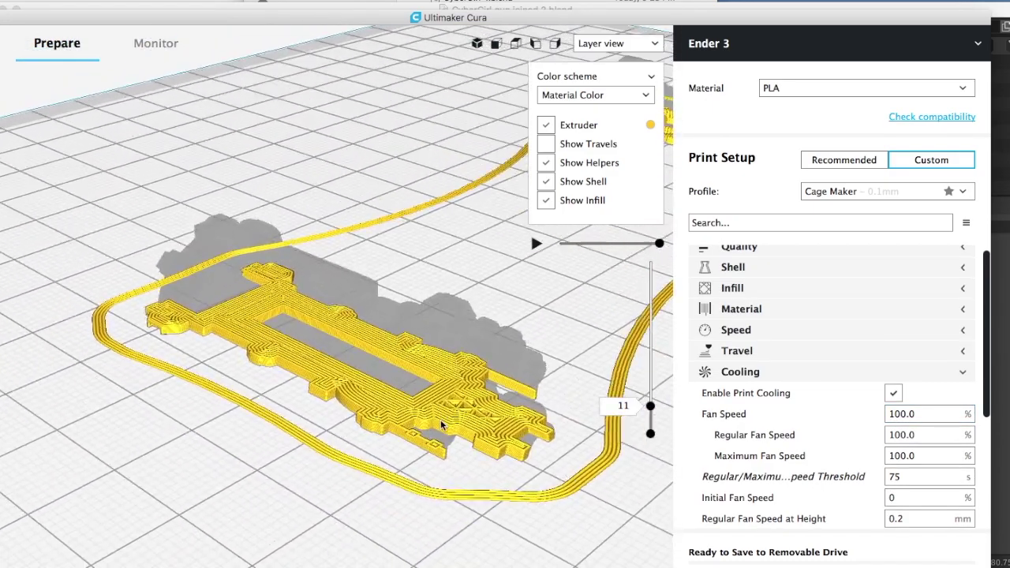
scroll(284, 295, up, 3)
scroll(327, 390, down, 3)
middle_drag(326, 390, 348, 393)
Show the preview up to layer 113 and examine the thin supports beneath the gun's barrels
drag(652, 406, 652, 168)
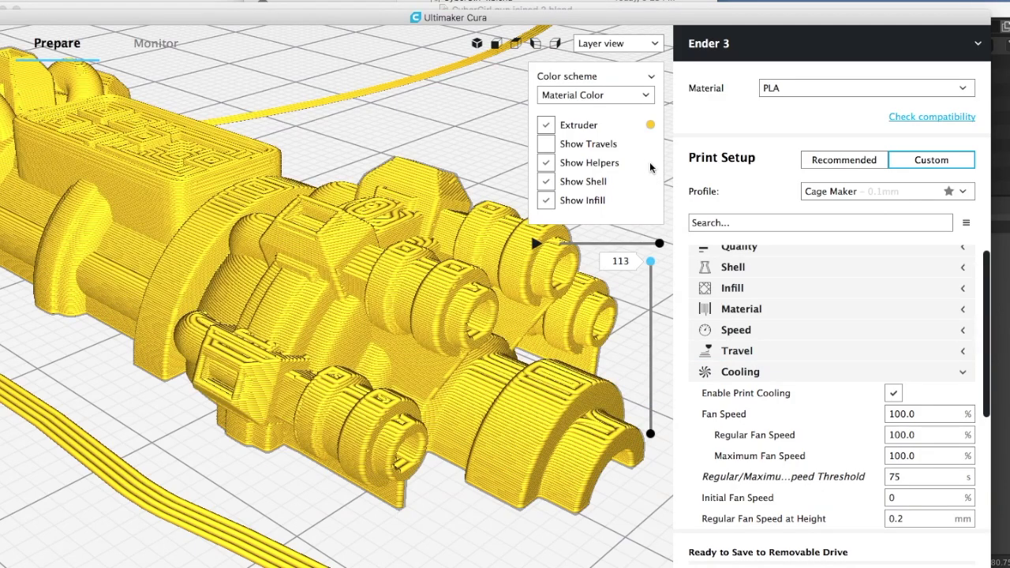
scroll(433, 371, down, 5)
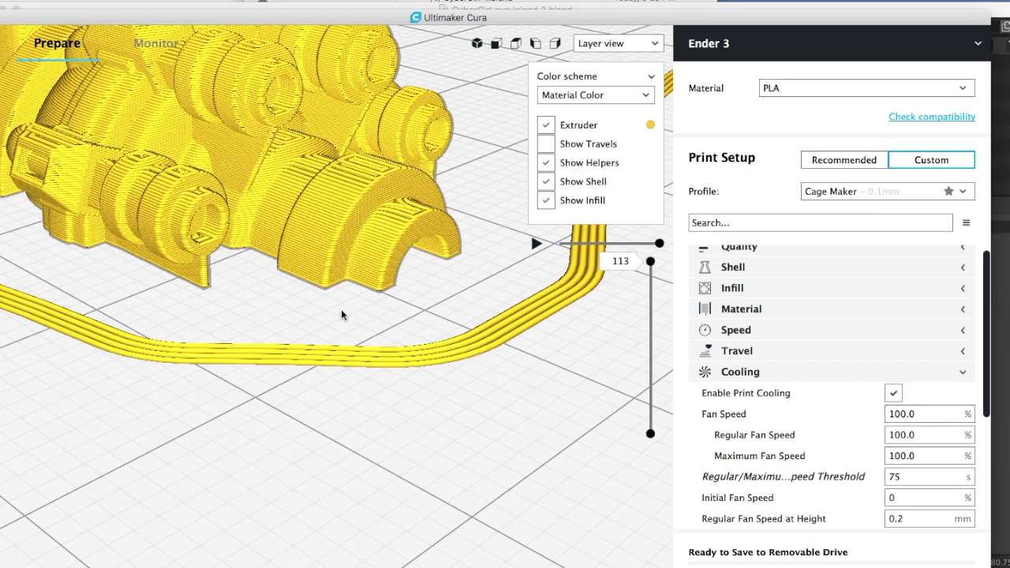
middle_drag(198, 283, 212, 297)
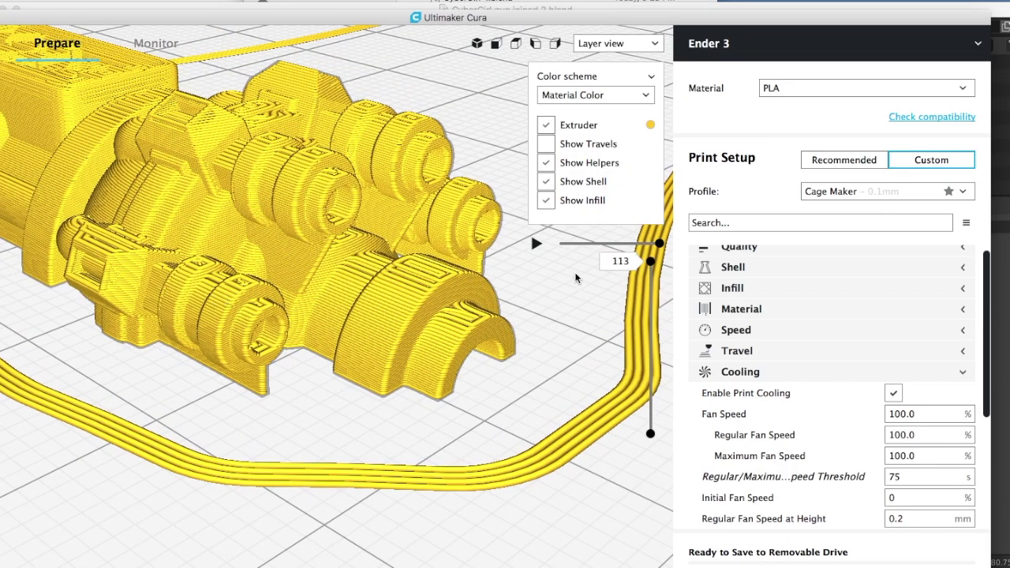
Step the preview between layers 11 and 13 to examine where the outer barrels begin on their supports
drag(650, 262, 652, 411)
key(Up)
key(Up)
key(Up)
key(Down)
key(Down)
key(Down)
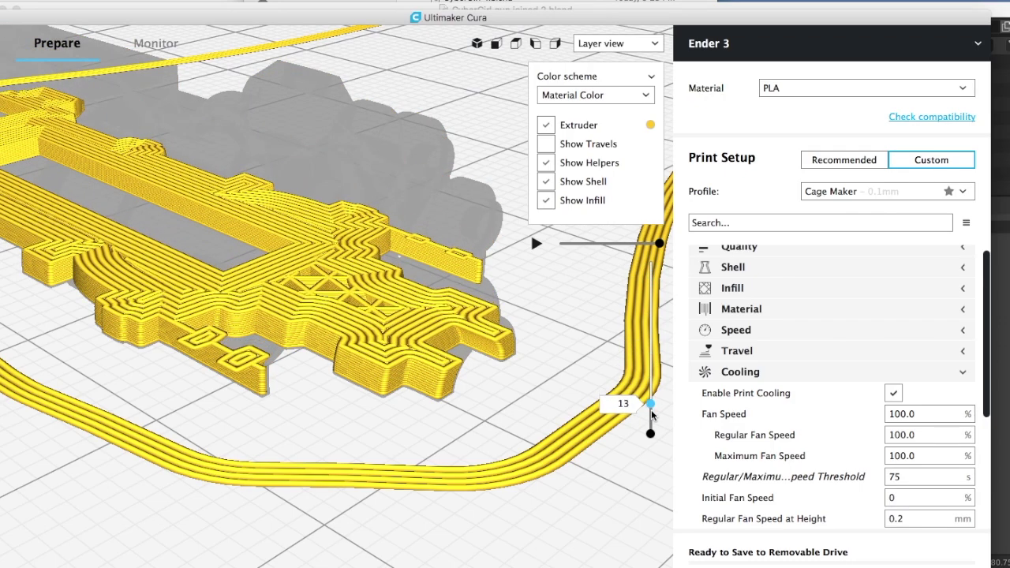
key(Up)
key(Up)
drag(652, 409, 652, 414)
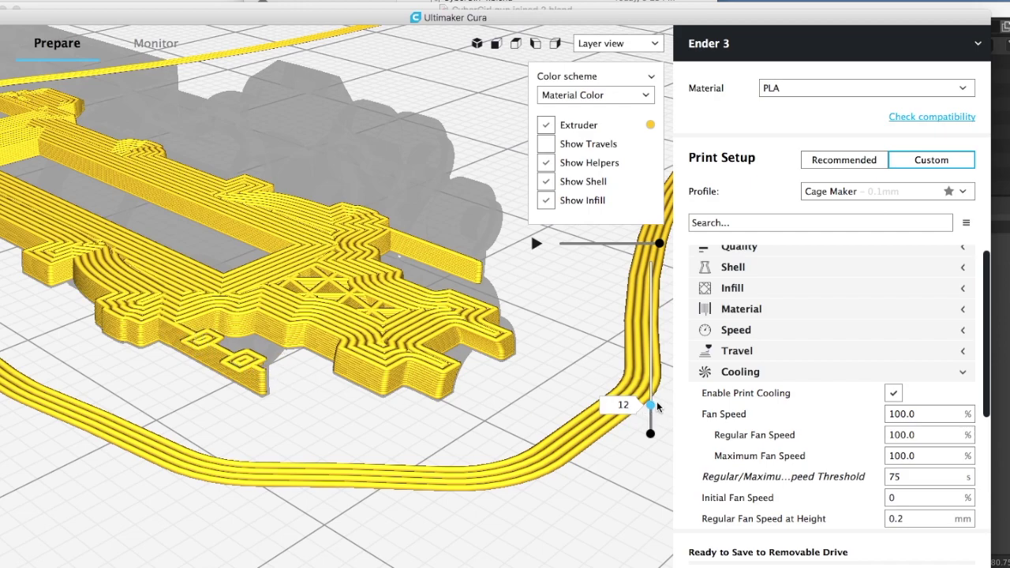
drag(652, 410, 650, 413)
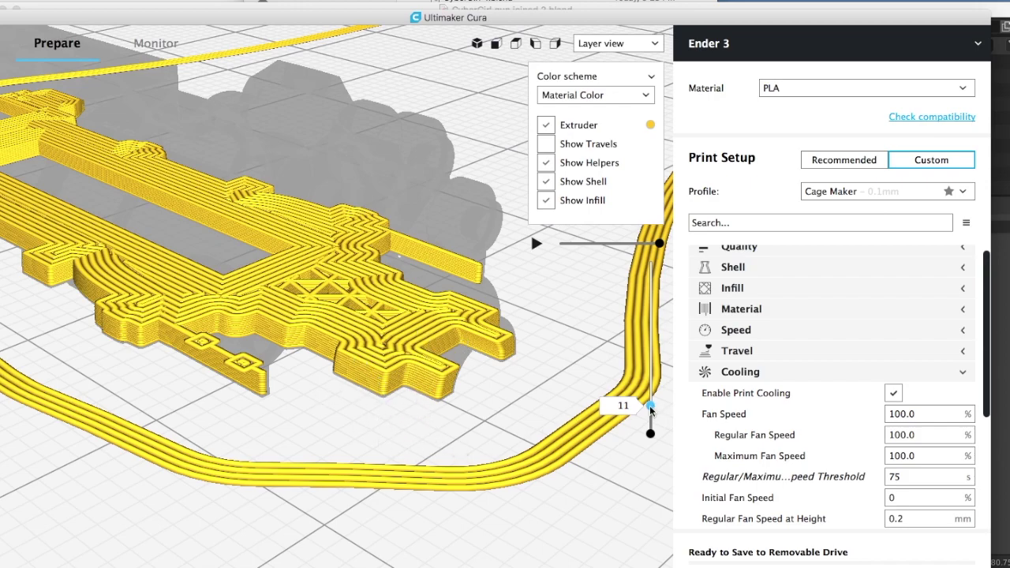
Show the full sliced gun and lower the preview to layer 102 to examine the side barrels up close
drag(651, 408, 655, 241)
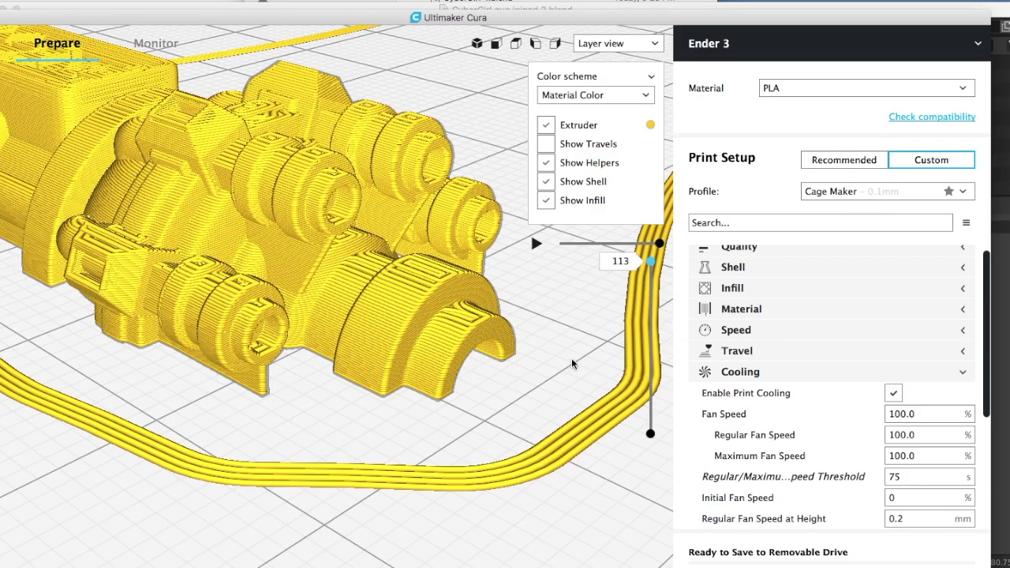
scroll(422, 386, down, 2)
scroll(426, 363, up, 5)
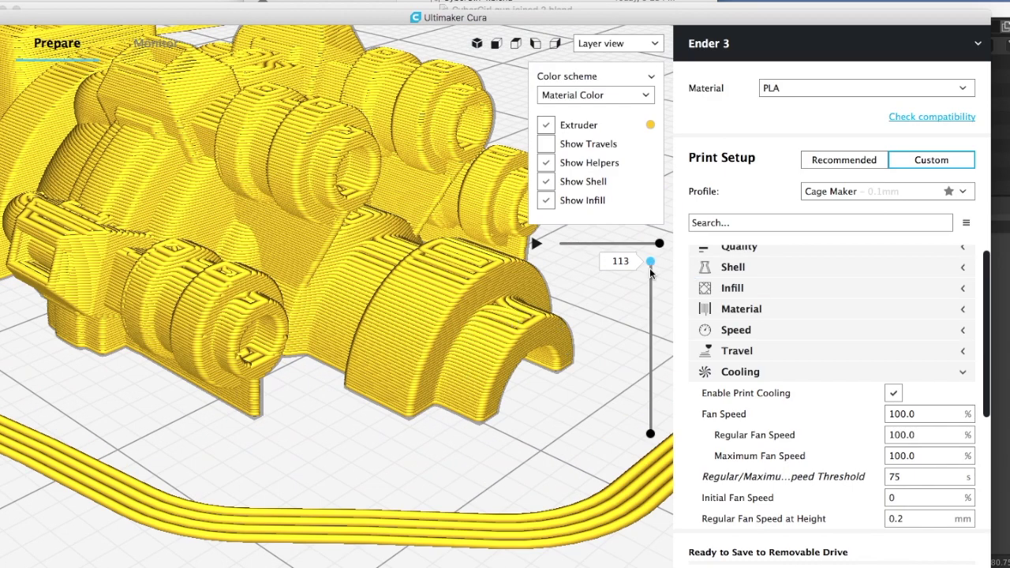
mouse_move(651, 272)
mouse_down()
mouse_move(649, 414)
mouse_move(640, 400)
mouse_move(650, 276)
mouse_up()
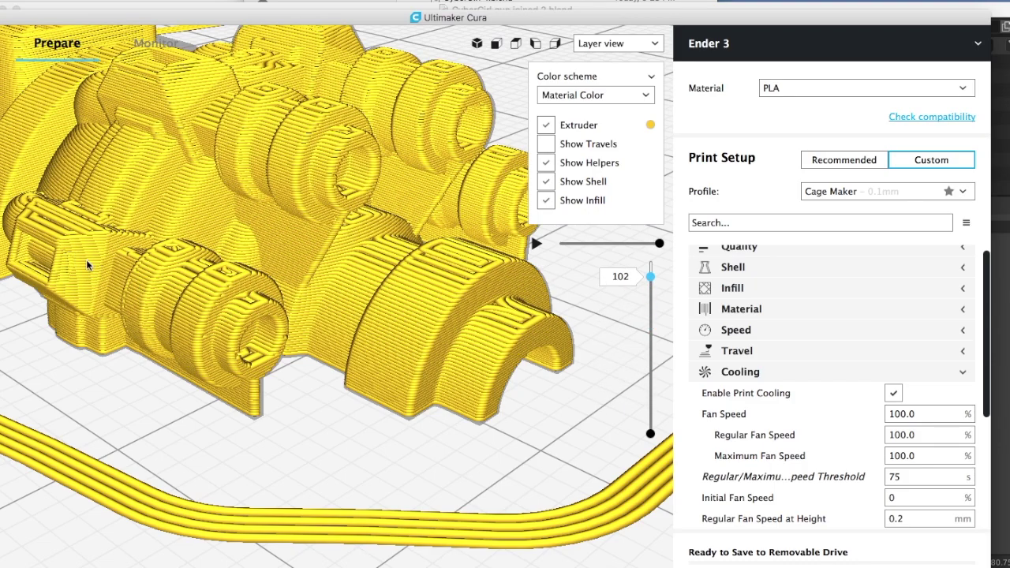
right_drag(86, 259, 147, 284)
middle_drag(150, 280, 147, 278)
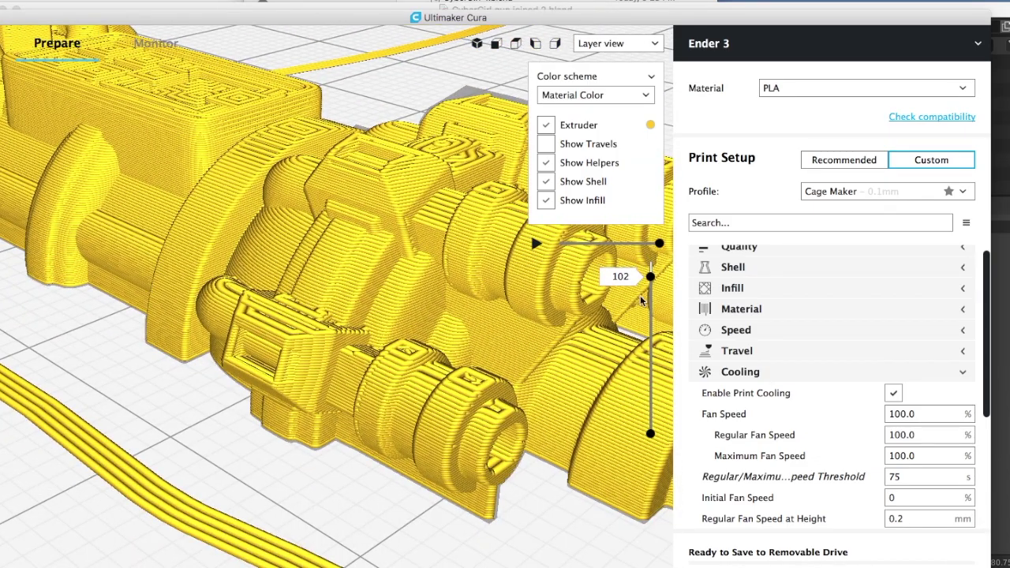
Raise the preview back to layer 113 and examine the whole gun half from a higher angle
drag(651, 277, 624, 255)
scroll(274, 293, down, 4)
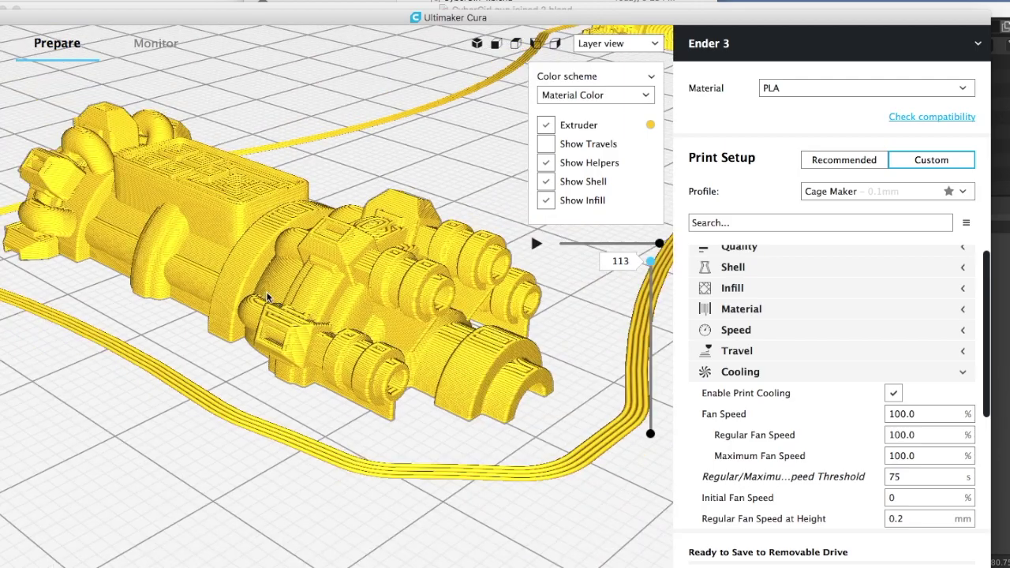
middle_drag(274, 293, 339, 309)
mouse_move(339, 309)
right_down()
mouse_move(388, 326)
mouse_move(475, 334)
mouse_move(379, 351)
mouse_move(331, 319)
right_up()
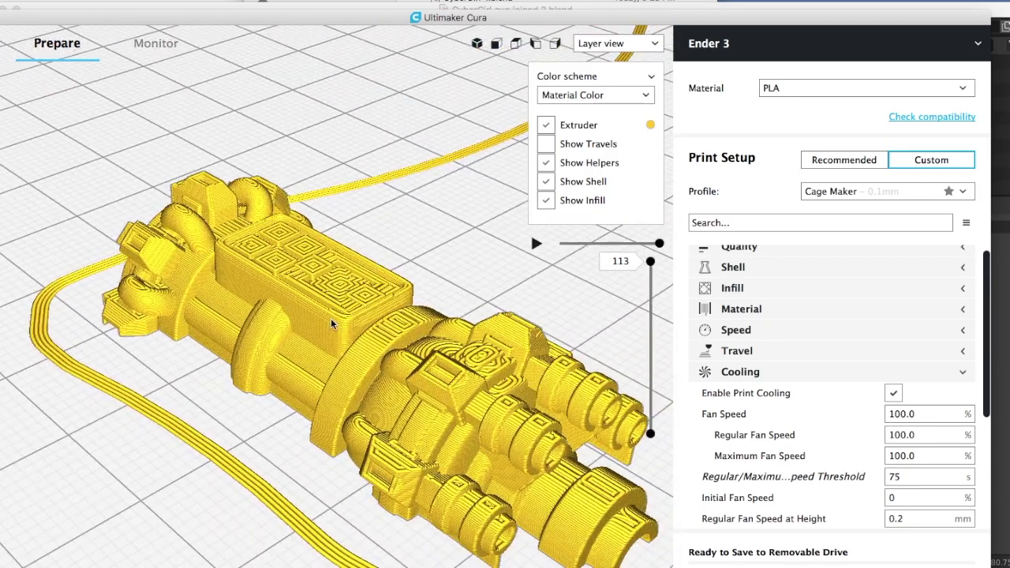
Lower the preview to layer 41 to examine the gun's cross-section, and restore the full layer range
drag(650, 262, 647, 391)
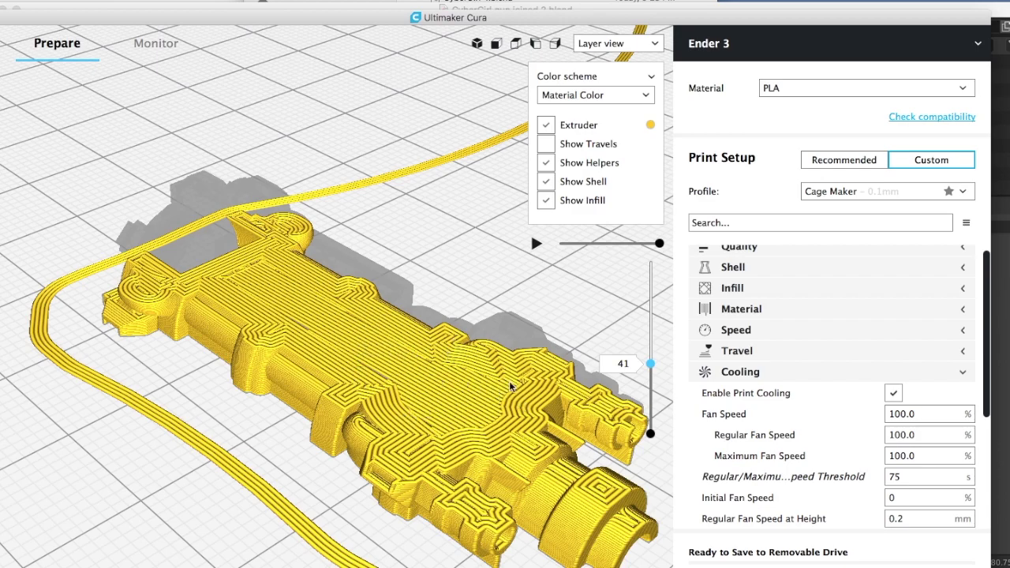
scroll(332, 364, down, 3)
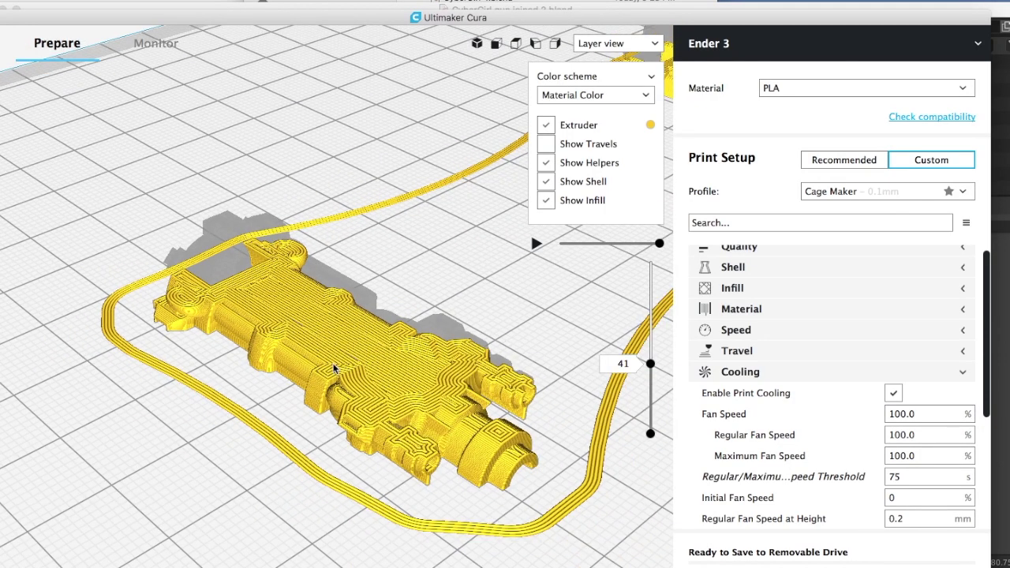
right_drag(335, 366, 469, 412)
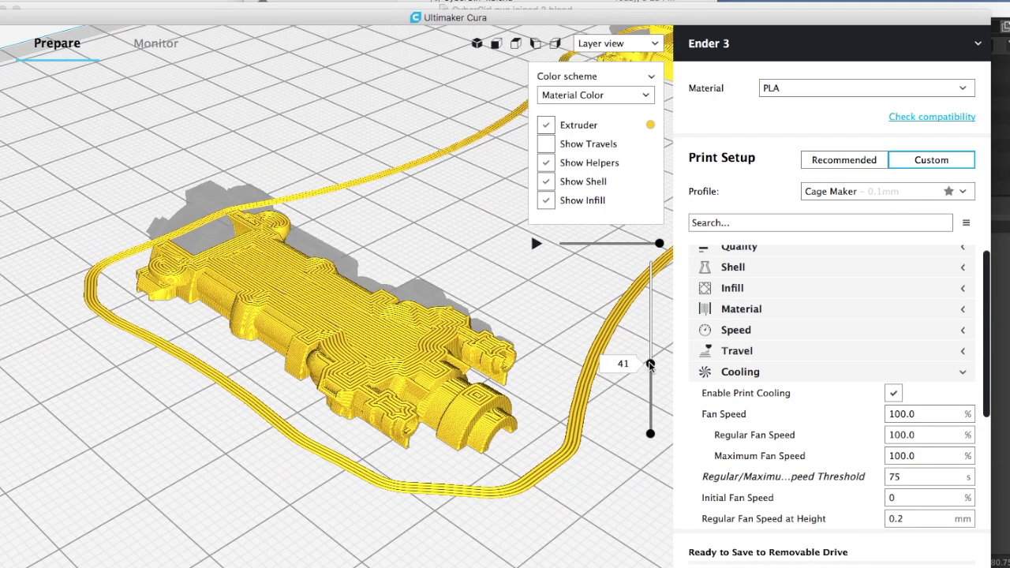
drag(649, 364, 651, 261)
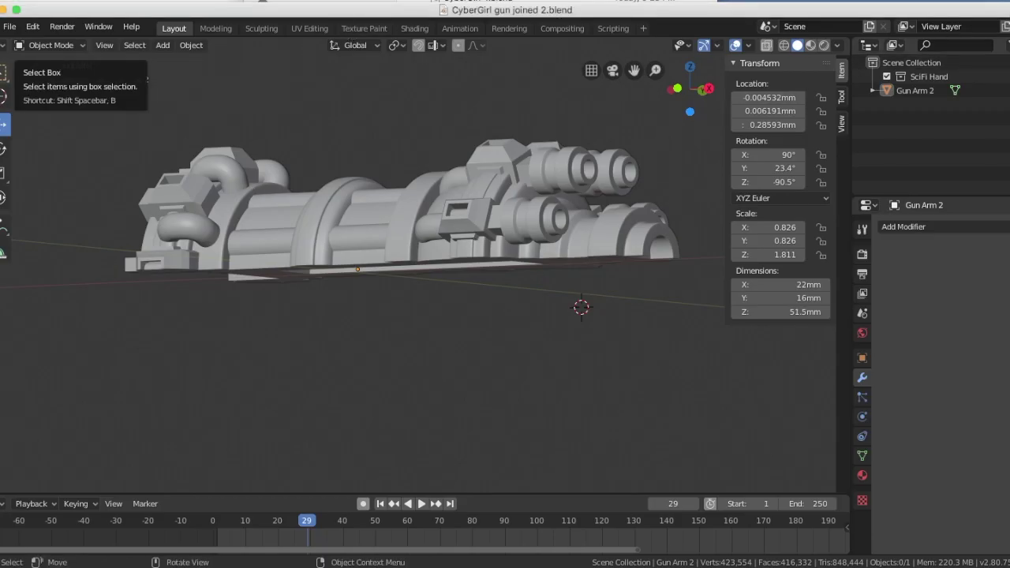
Open the recent file CyberGirl gun joined 1.blend in Blender
click(10, 26)
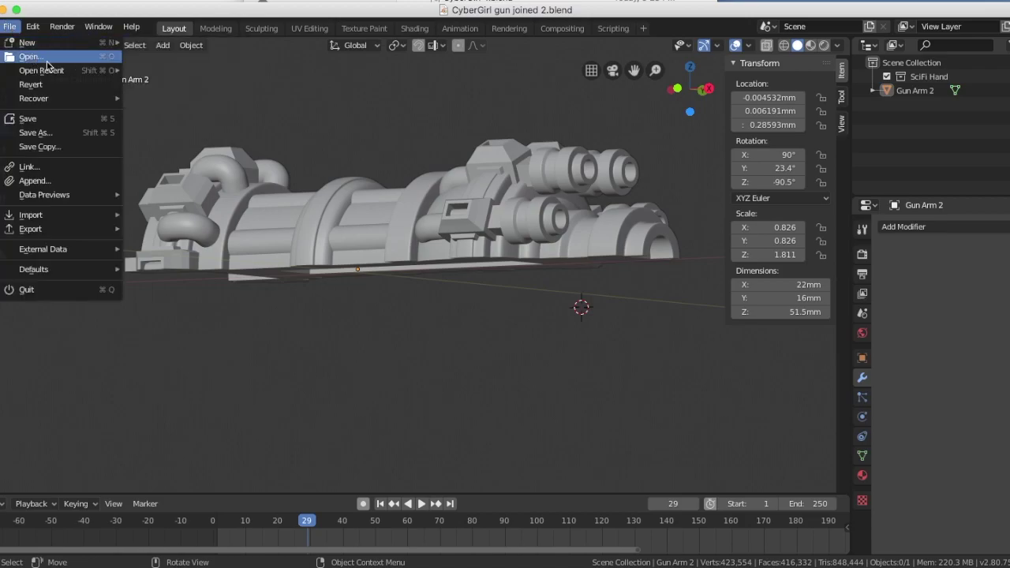
mouse_move(54, 71)
click(223, 84)
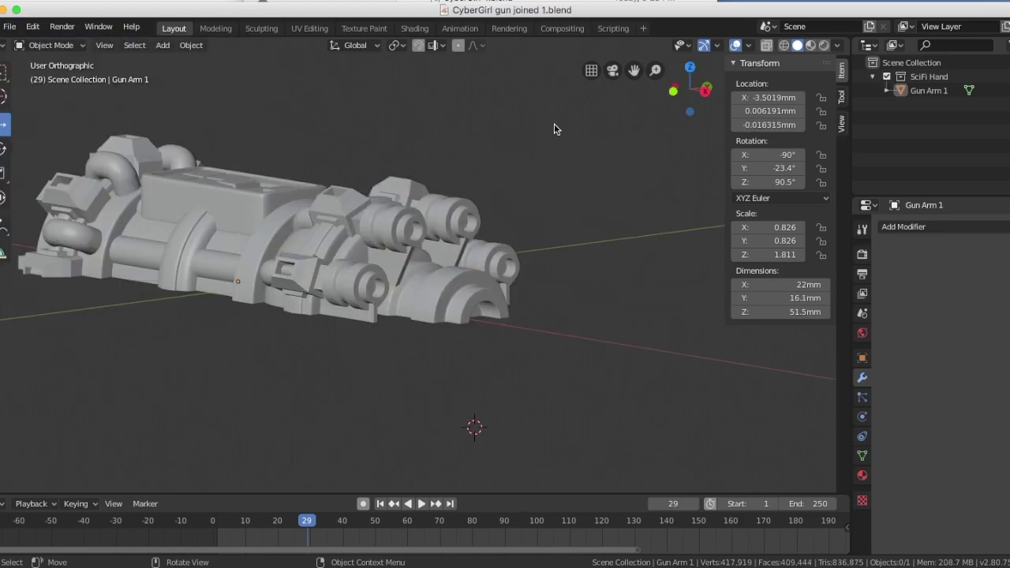
Examine the thin support walls modelled beneath the barrels of Gun Arm 1 from the front and side
middle_drag(407, 279, 194, 413)
scroll(367, 279, up, 6)
click(212, 401)
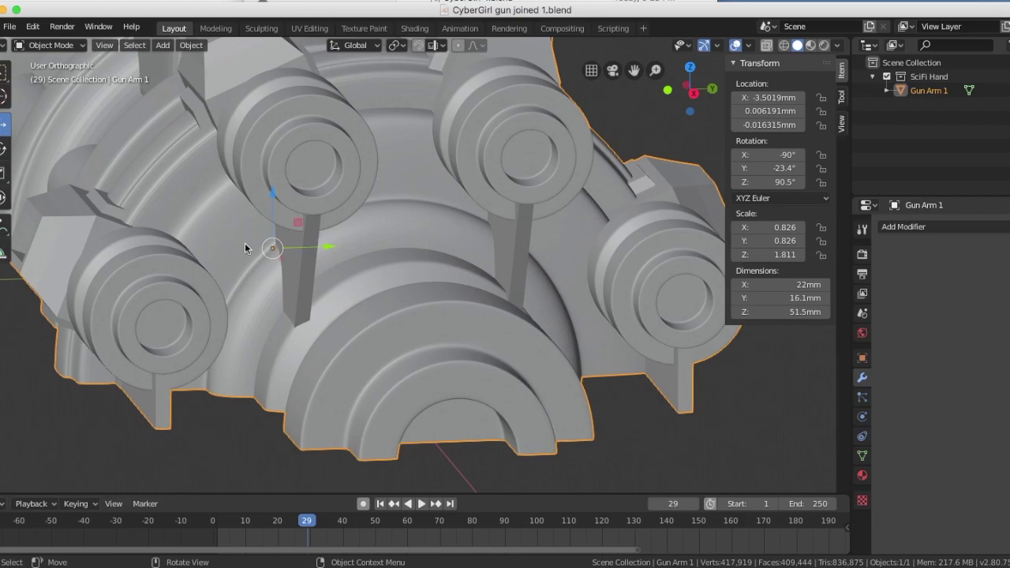
middle_drag(280, 260, 322, 339)
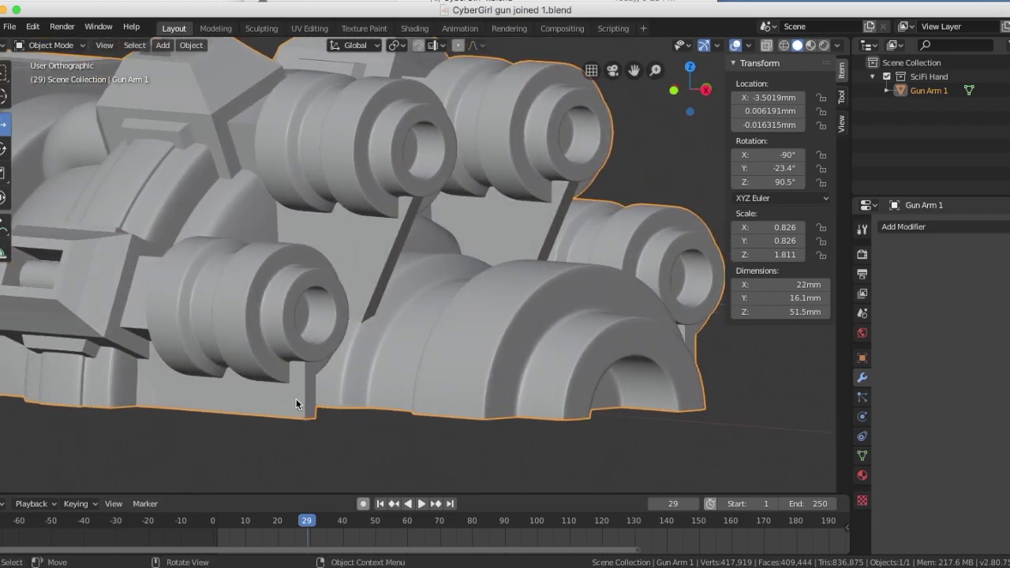
middle_drag(313, 401, 223, 404)
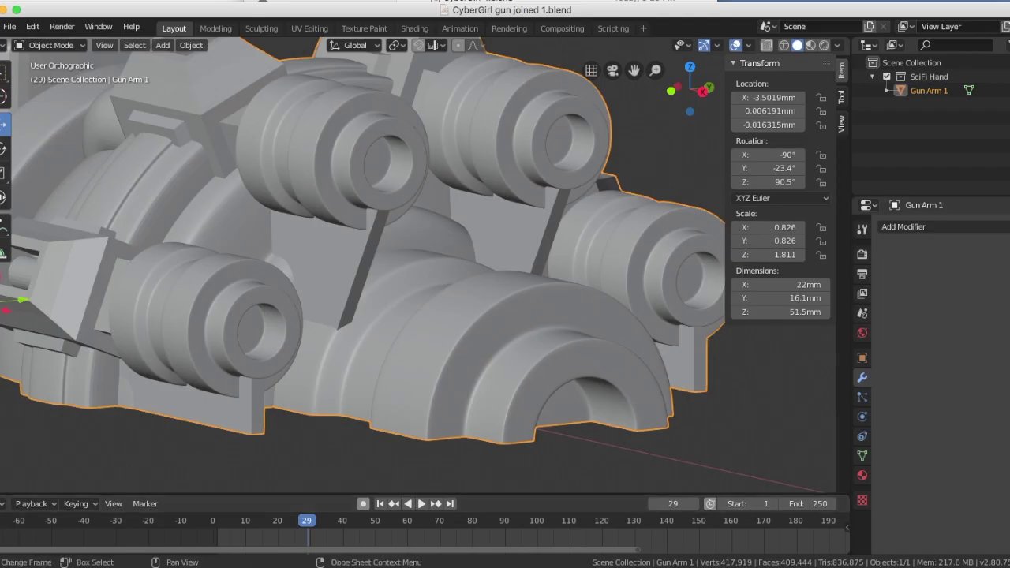
Compare the sliced gun half in Ultimaker Cura with Gun Arm 1 in Blender, selecting the sliced model
key(super+Tab)
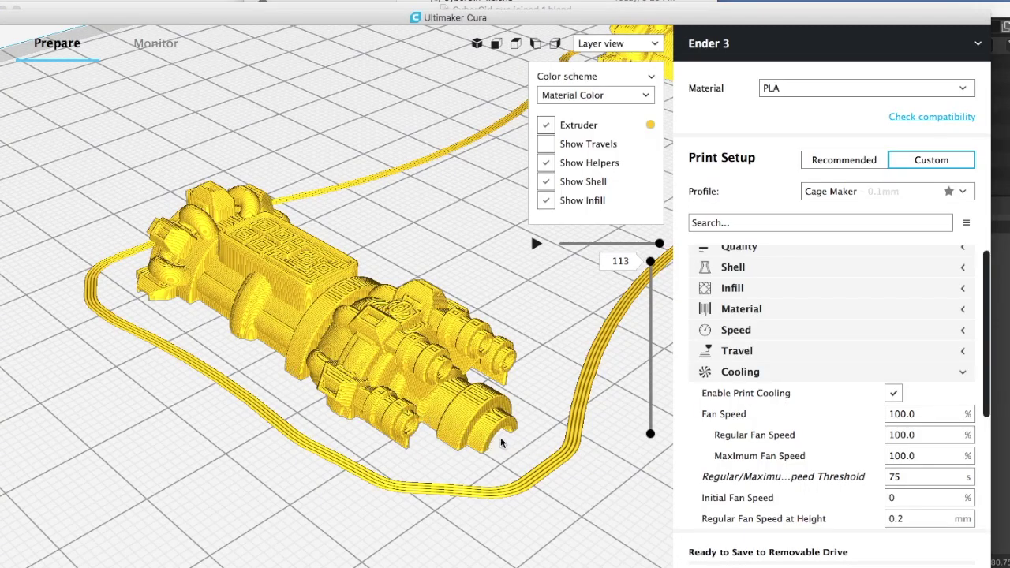
click(403, 446)
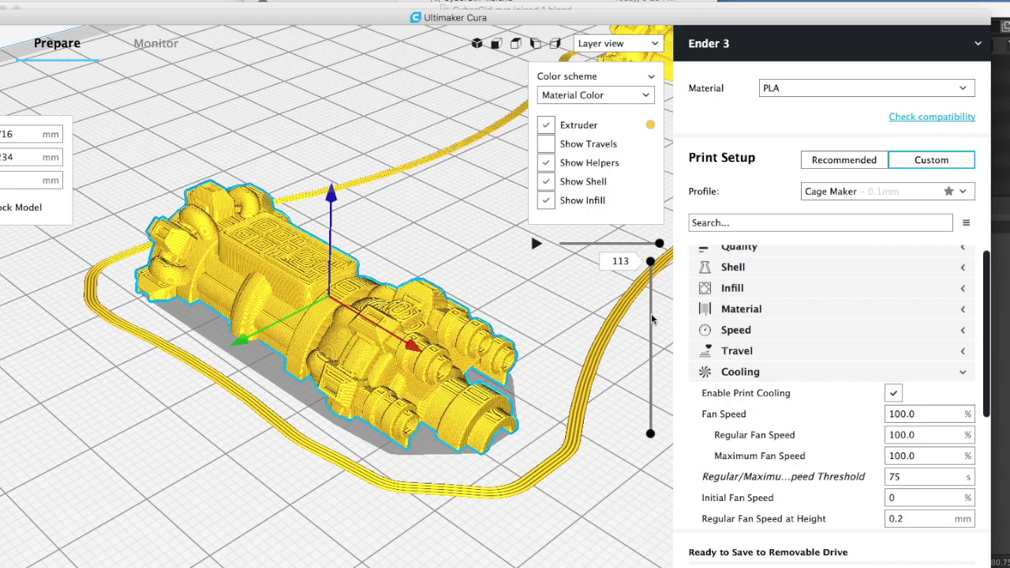
click(1003, 391)
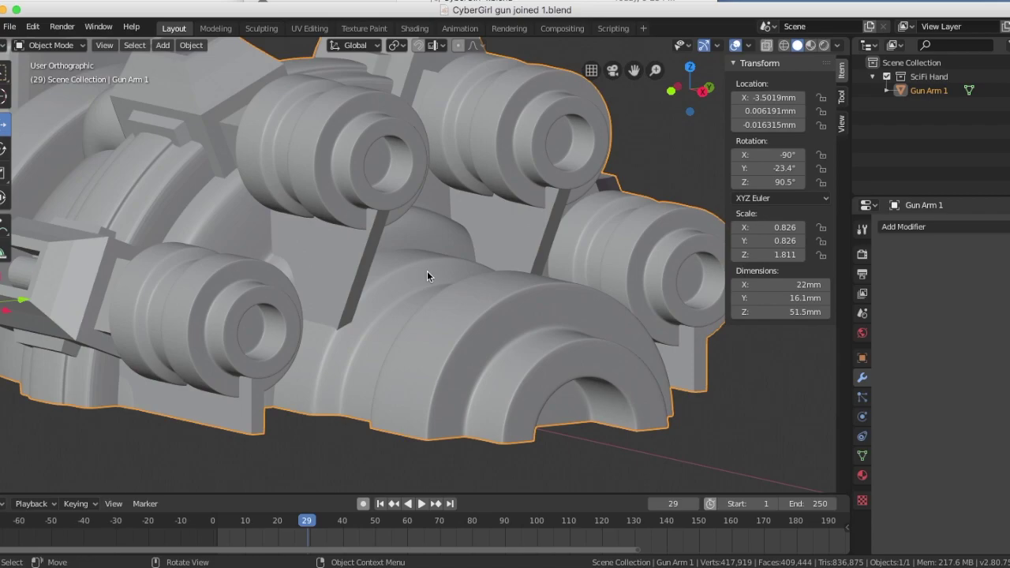
scroll(427, 270, down, 3)
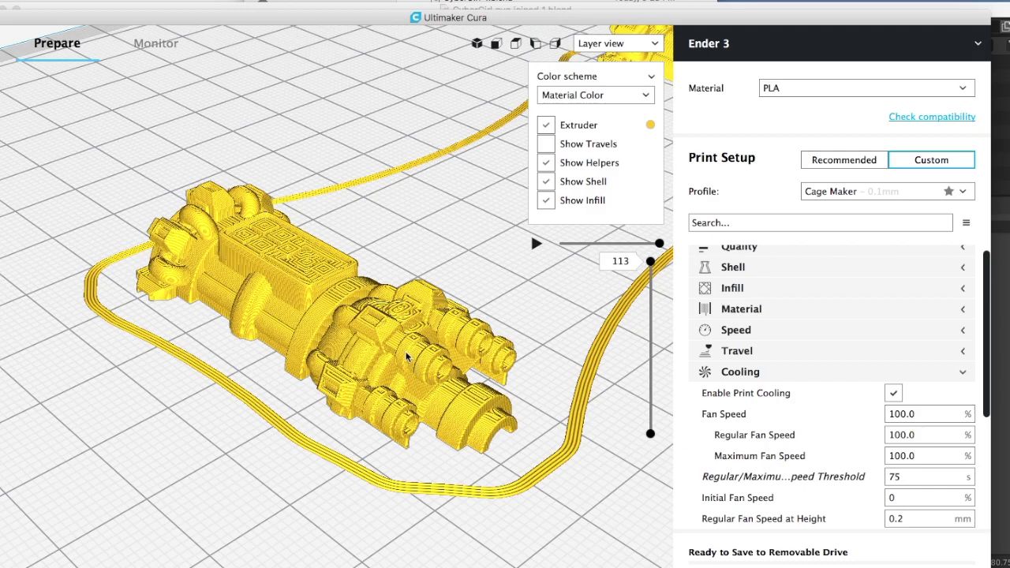
Return to Ultimaker Cura and examine the complete sliced gun half from above and up close
right_drag(407, 358, 537, 384)
mouse_move(472, 395)
right_down()
mouse_move(431, 405)
mouse_move(426, 391)
mouse_move(457, 399)
right_up()
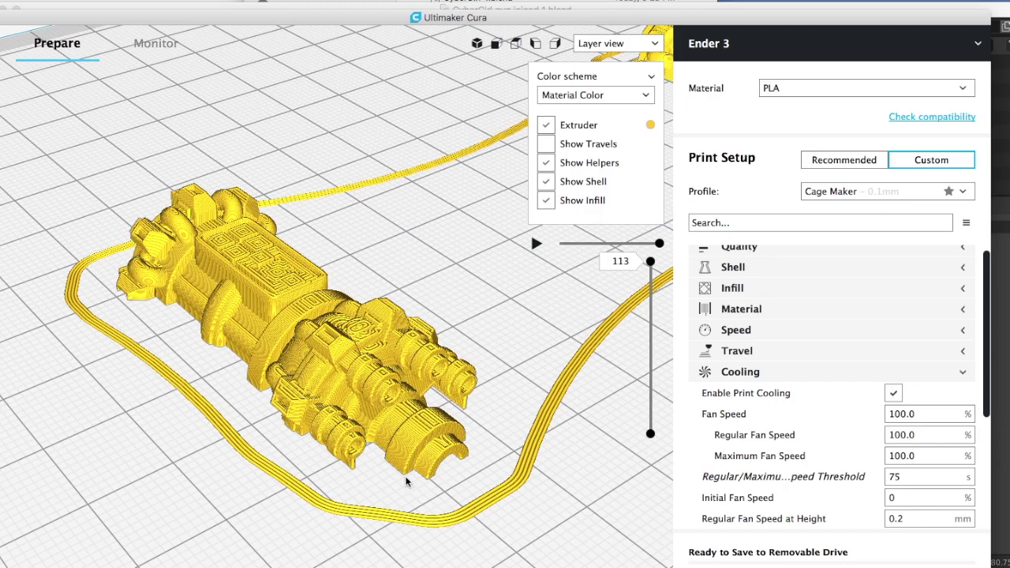
scroll(429, 472, up, 4)
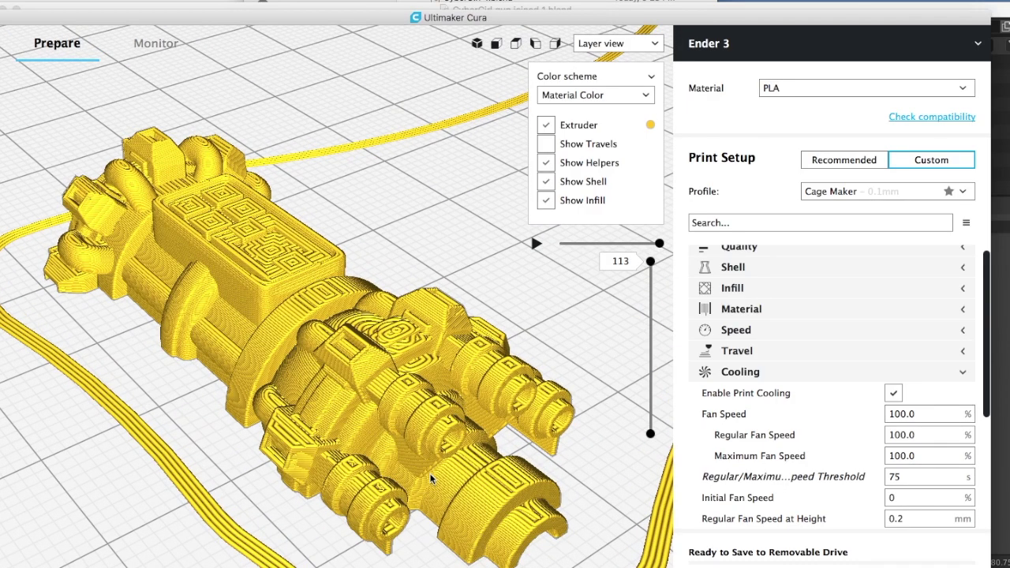
scroll(430, 470, down, 1)
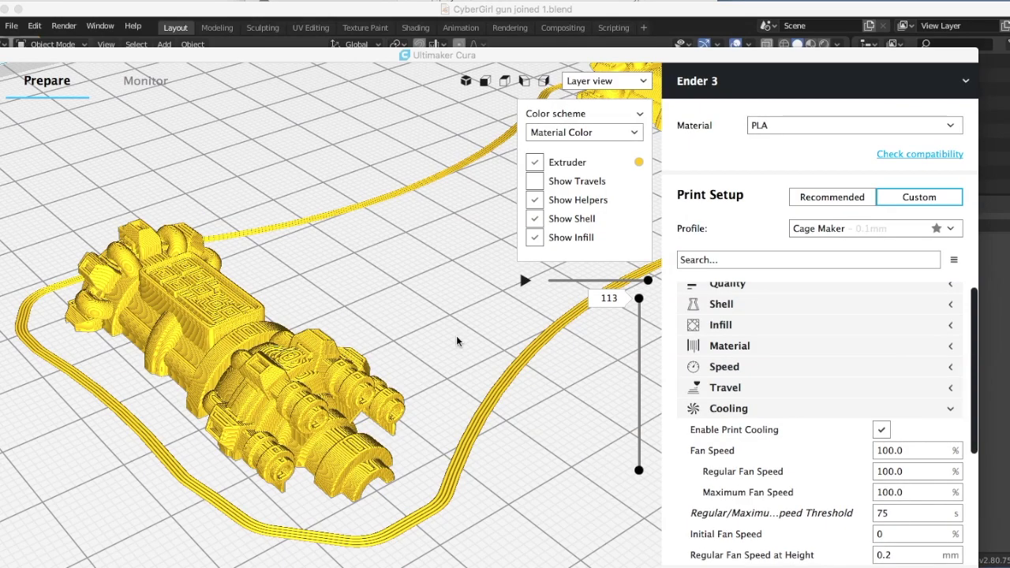
click(457, 341)
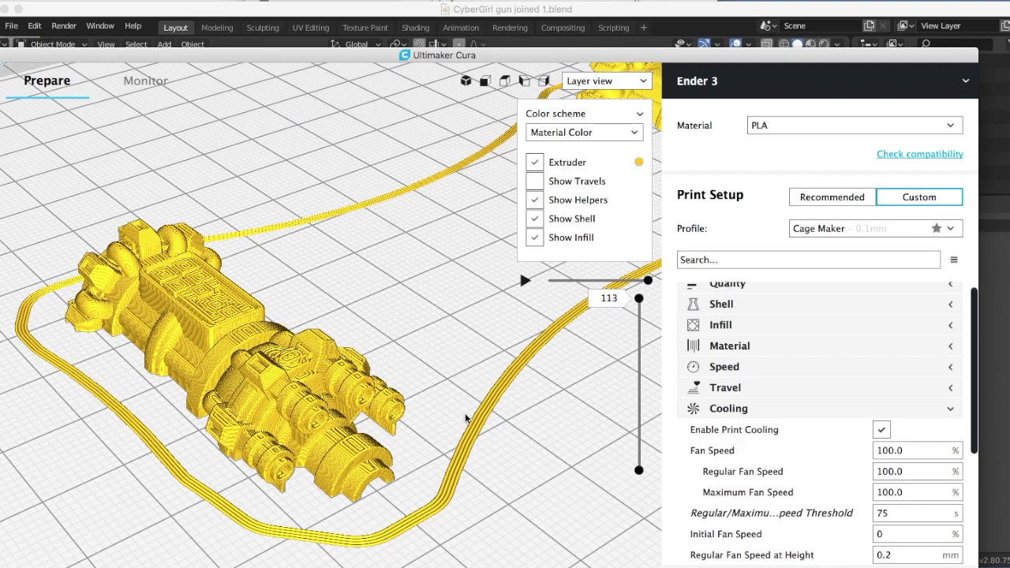